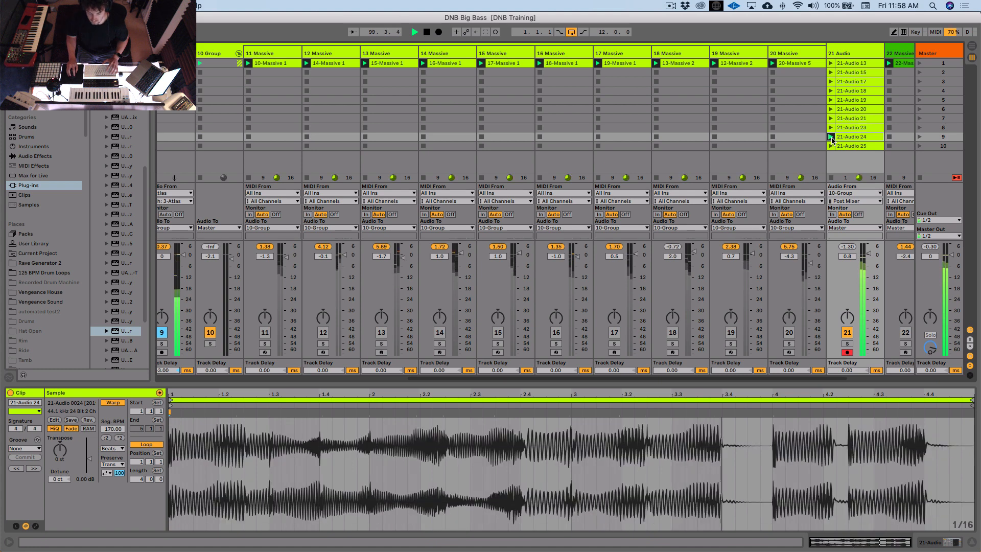
- Play the 21-Audio 25 clip on the audio track
click(830, 146)
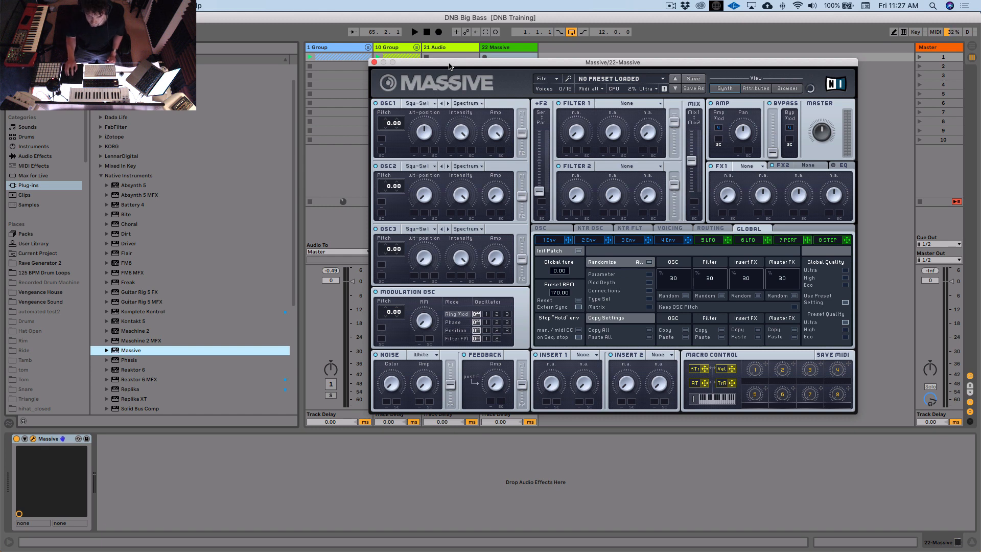
- Create a new sound in Massive and set oscillator 1's wavetable to Carbon
click(556, 79)
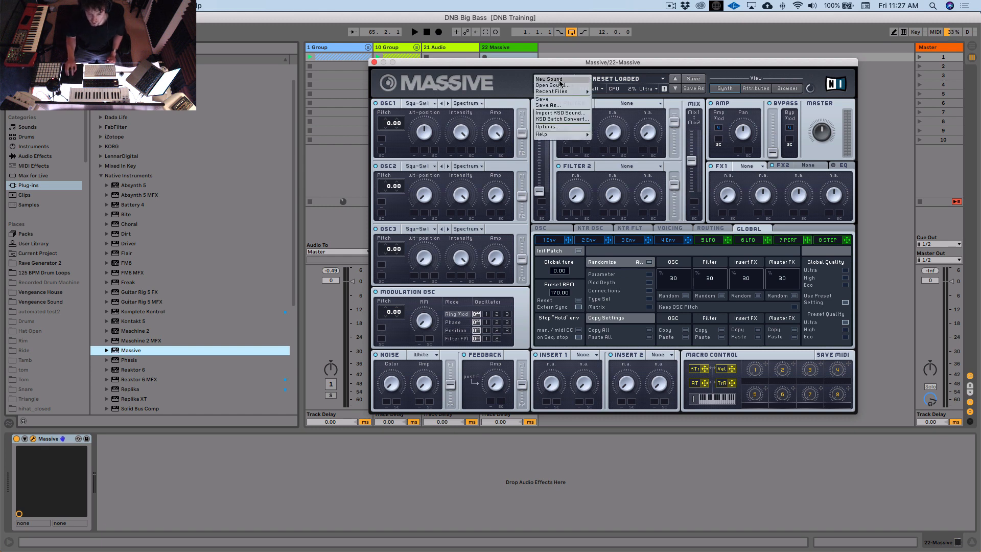
click(559, 80)
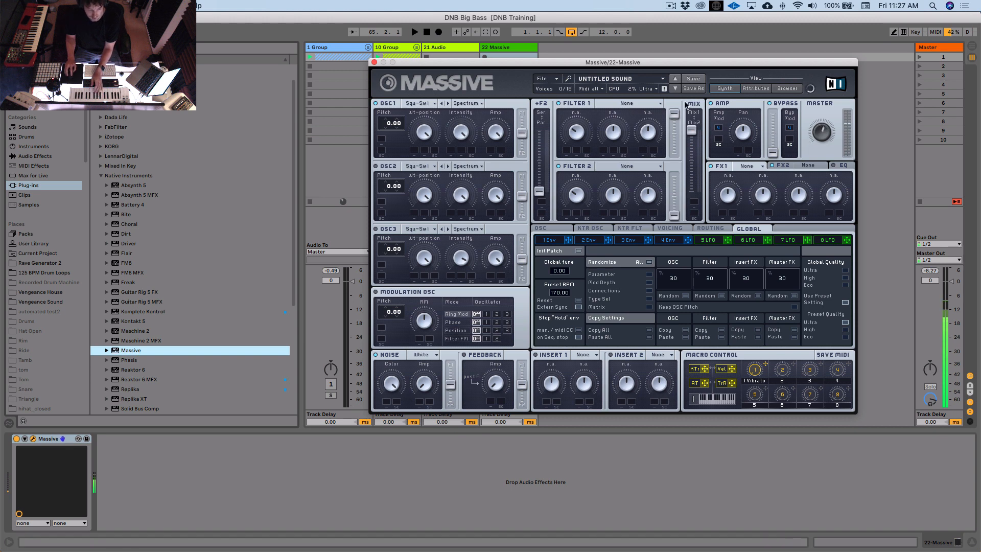
drag(643, 63, 646, 68)
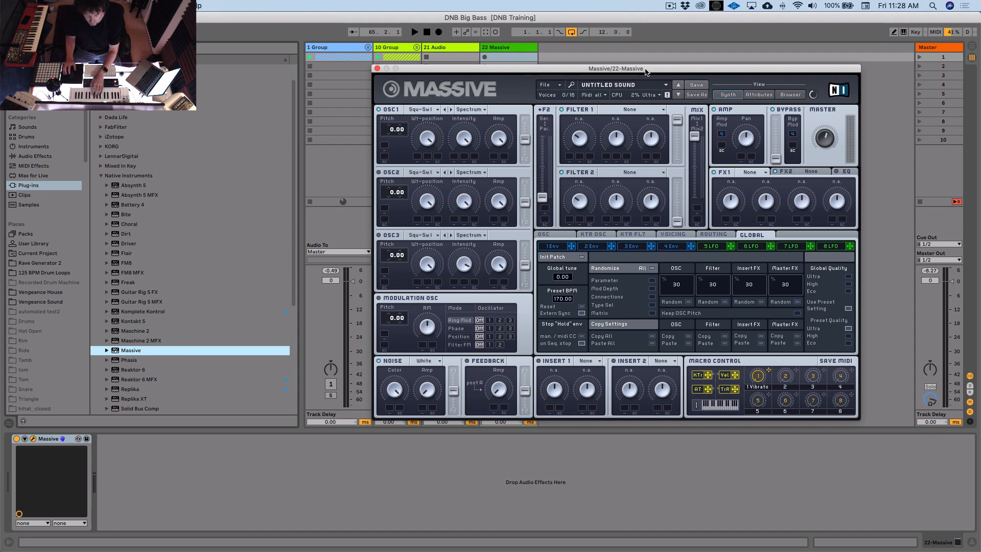
click(433, 109)
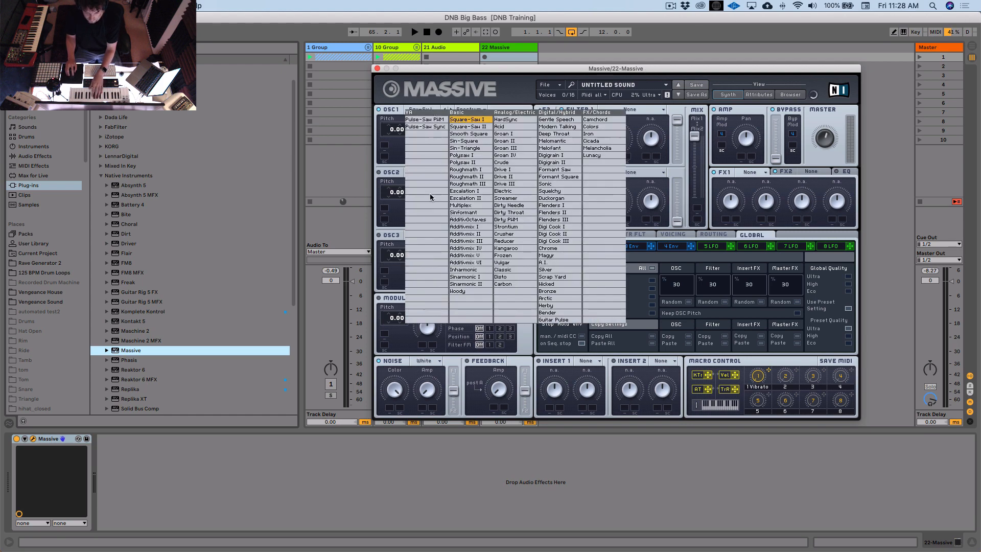
click(510, 284)
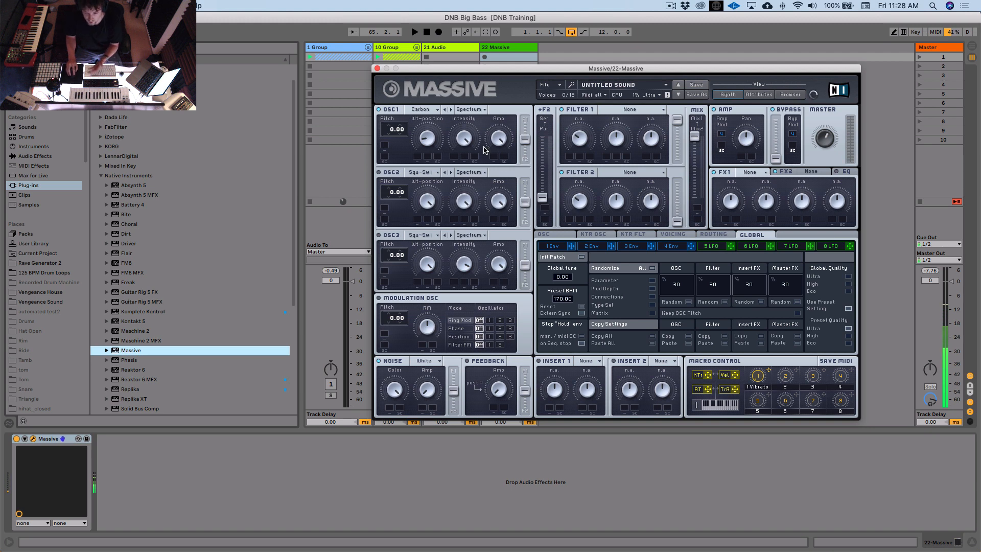
- Crossfade LFO 5 fully to its sine curve and assign it to oscillator 1's Amp and to its Pitch with a 0.20 amount
click(721, 245)
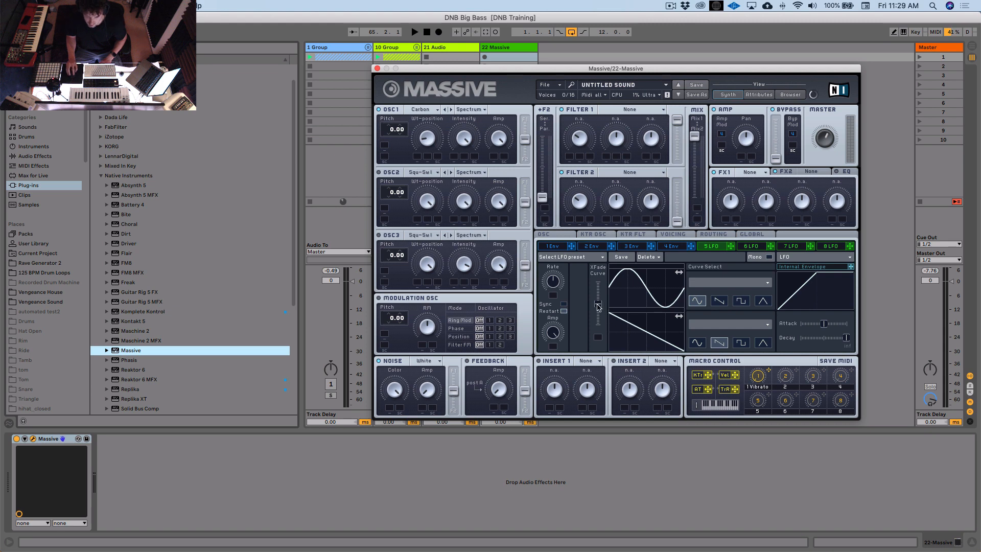
drag(598, 304, 597, 282)
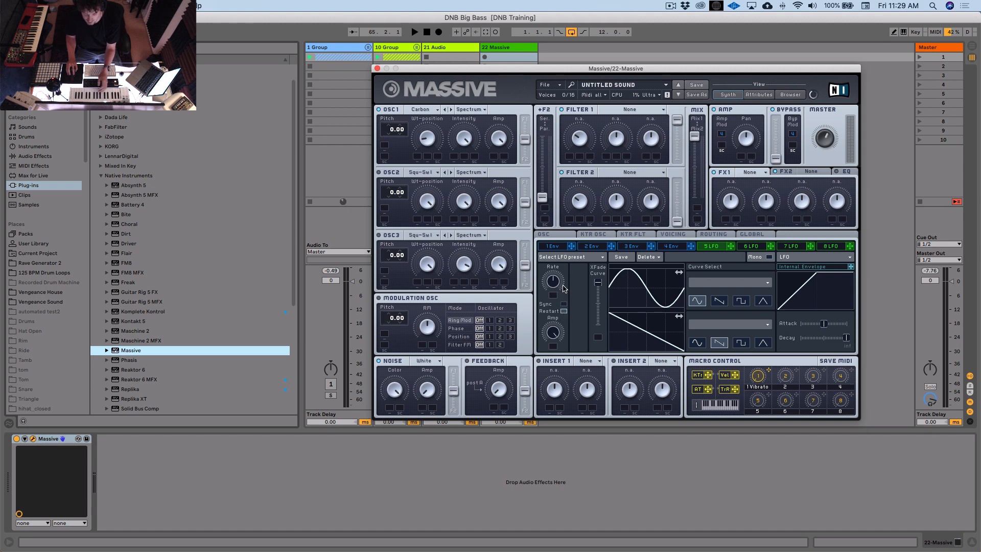
drag(731, 246, 499, 144)
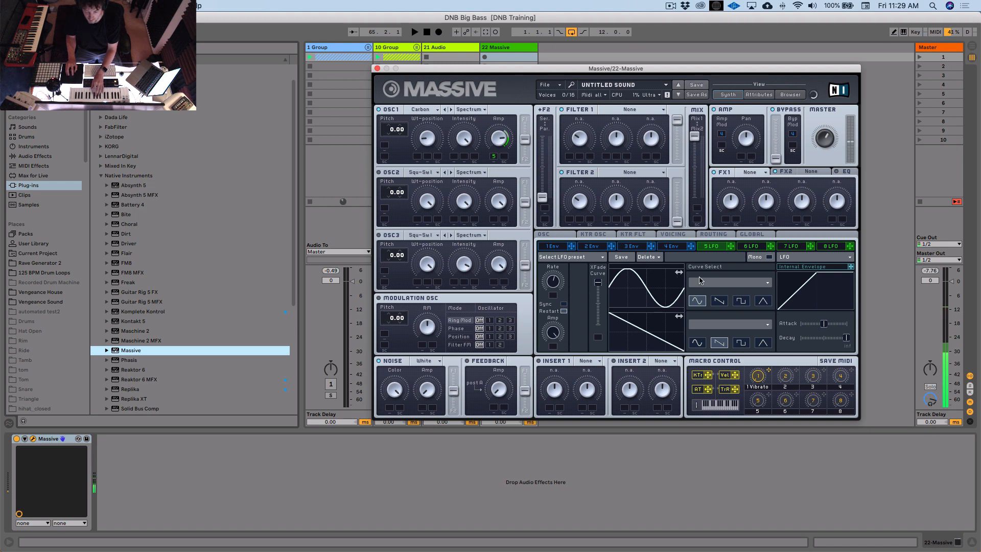
drag(731, 246, 406, 145)
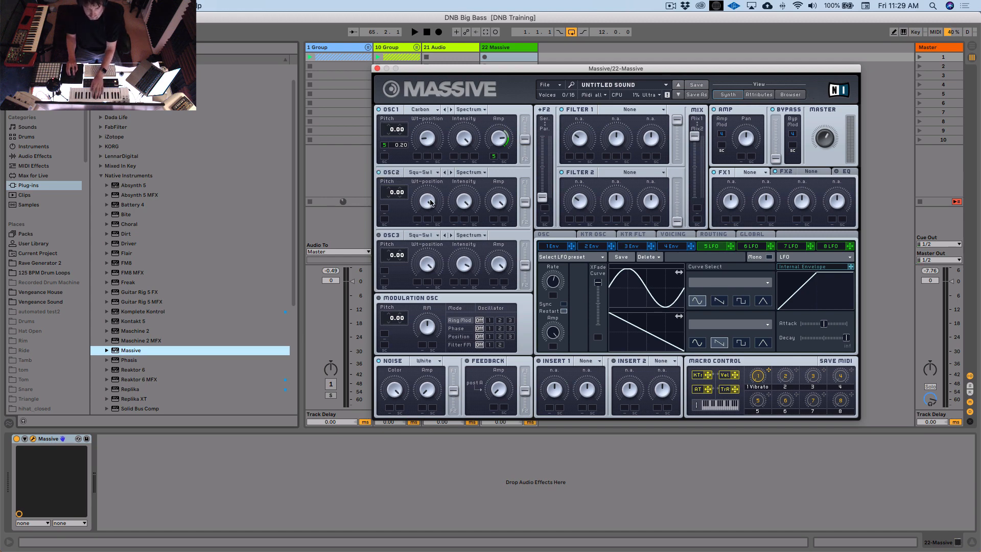
- Centre oscillator 2's Wt-position on the Square-Saw I wavetable and modulate that position with LFO 5
click(434, 174)
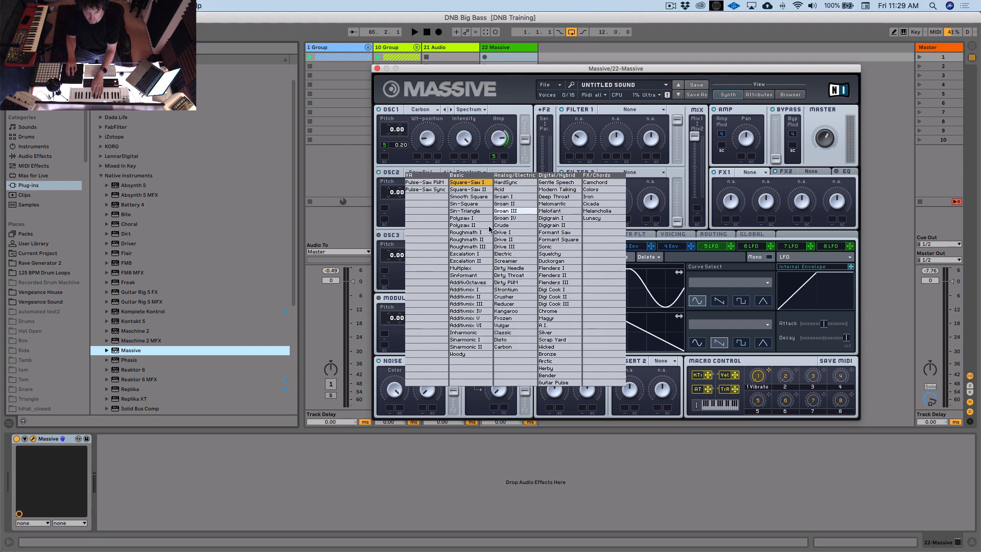
click(379, 168)
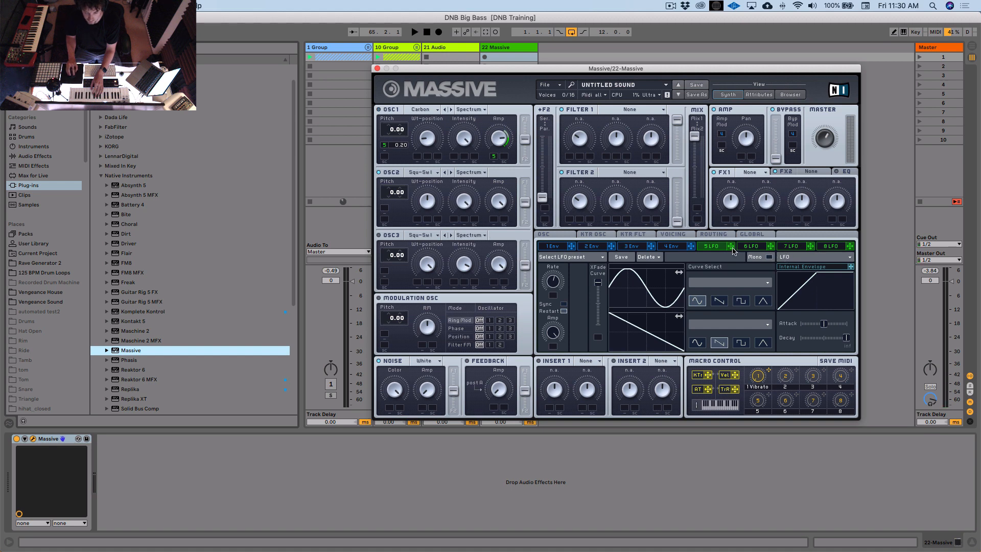
drag(730, 246, 421, 188)
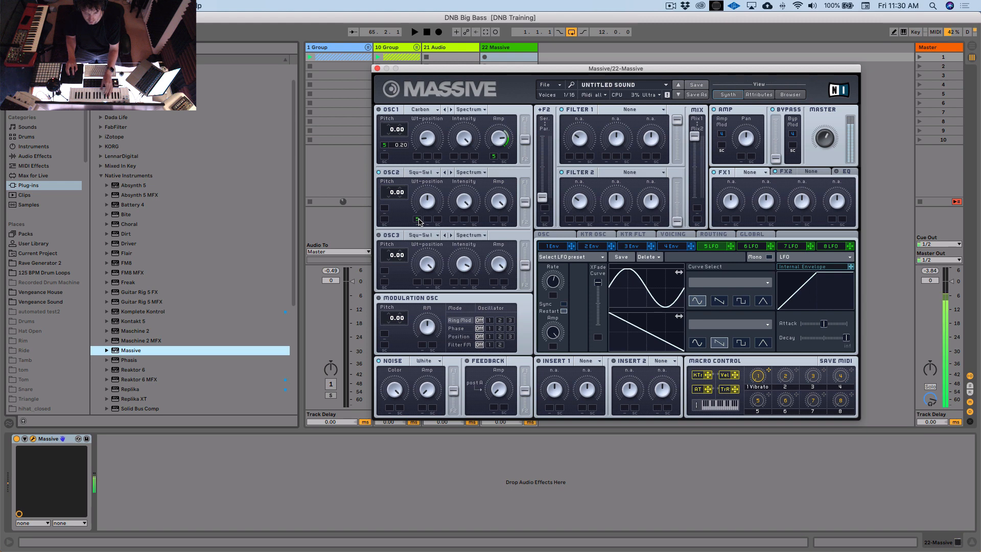
drag(419, 220, 430, 185)
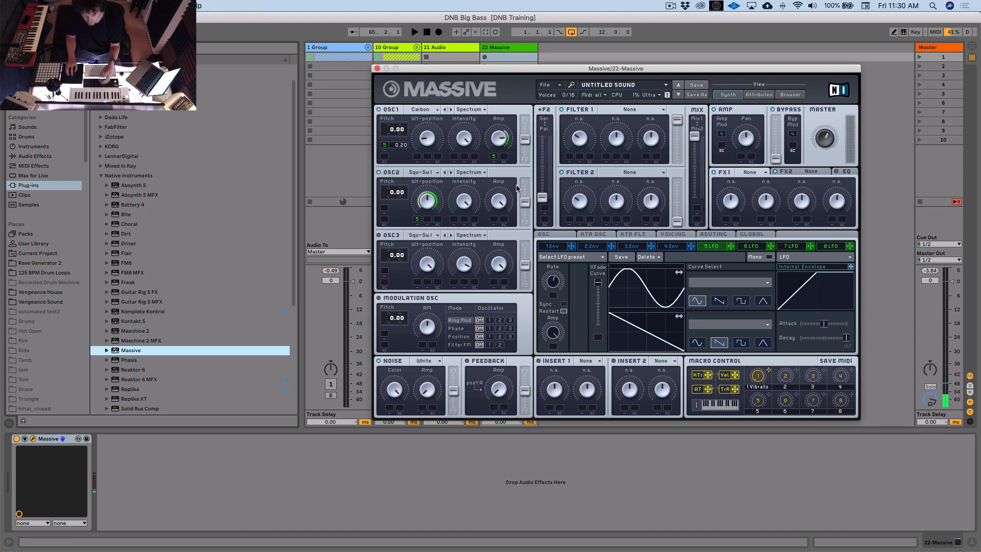
- Set the noise type to Bright Noise and raise the noise Amp
click(429, 361)
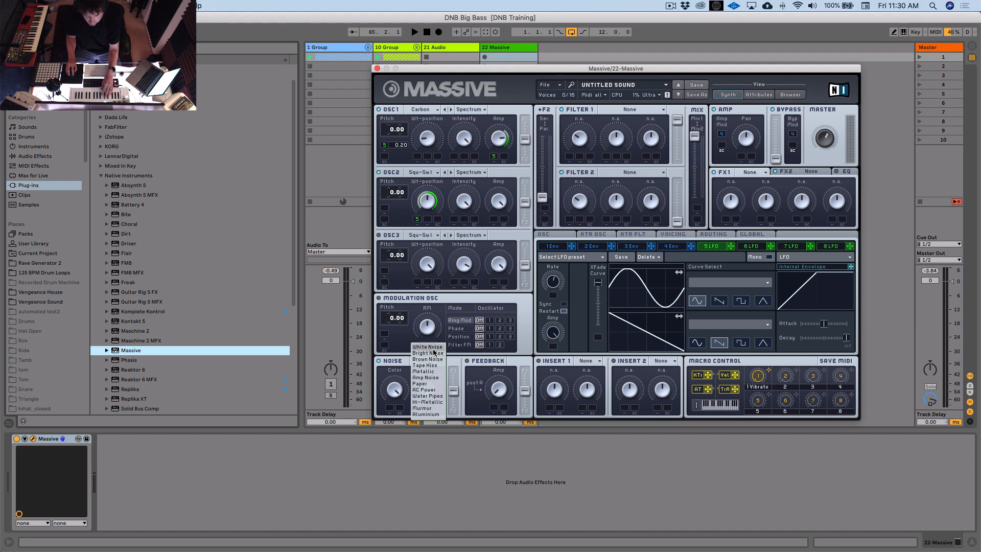
click(429, 353)
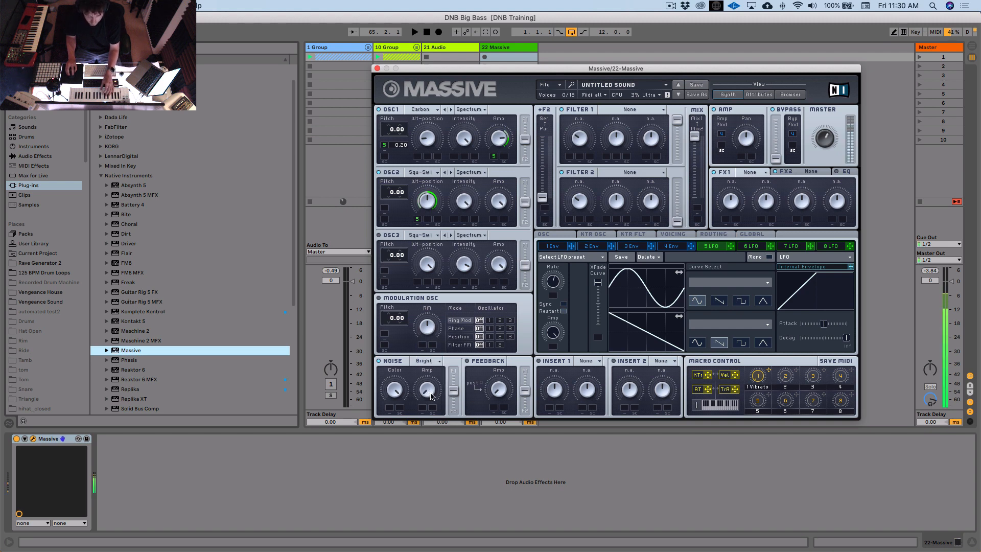
drag(429, 393, 433, 382)
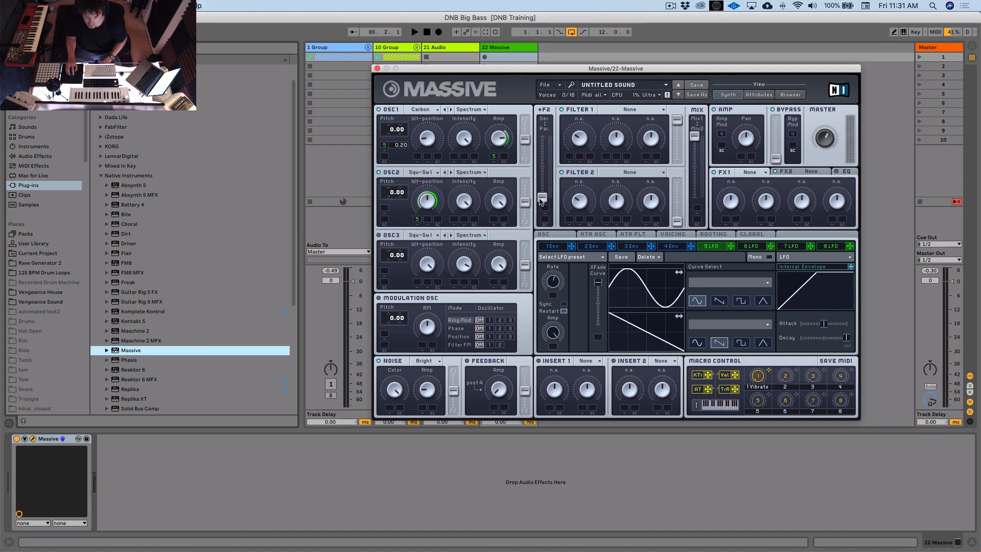
- Route the filters fully in series, with filter 2's output raised and the filter mix fully at Mix2
drag(541, 200, 535, 168)
drag(676, 224, 696, 261)
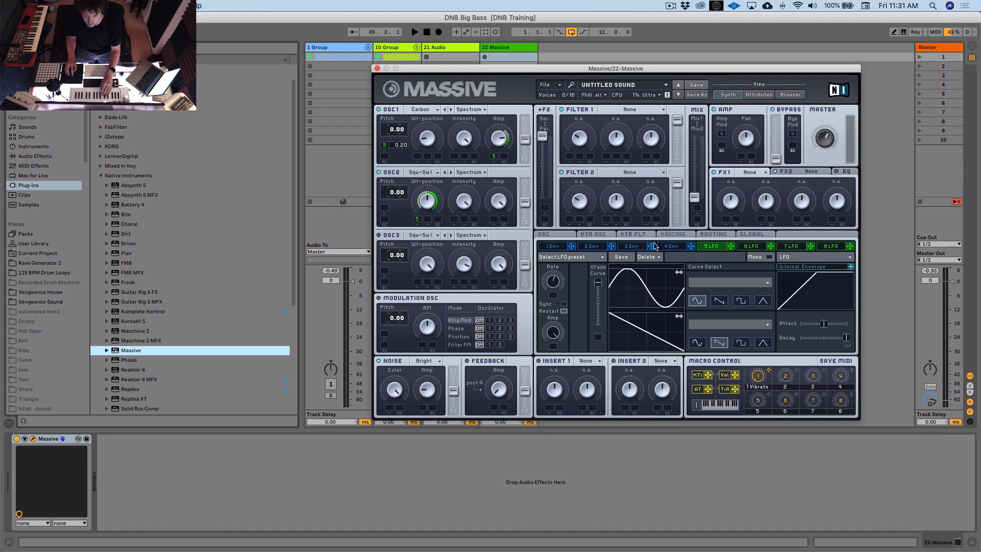
- Set the voicing mode to Monophon and check the oscillator glide settings
click(561, 235)
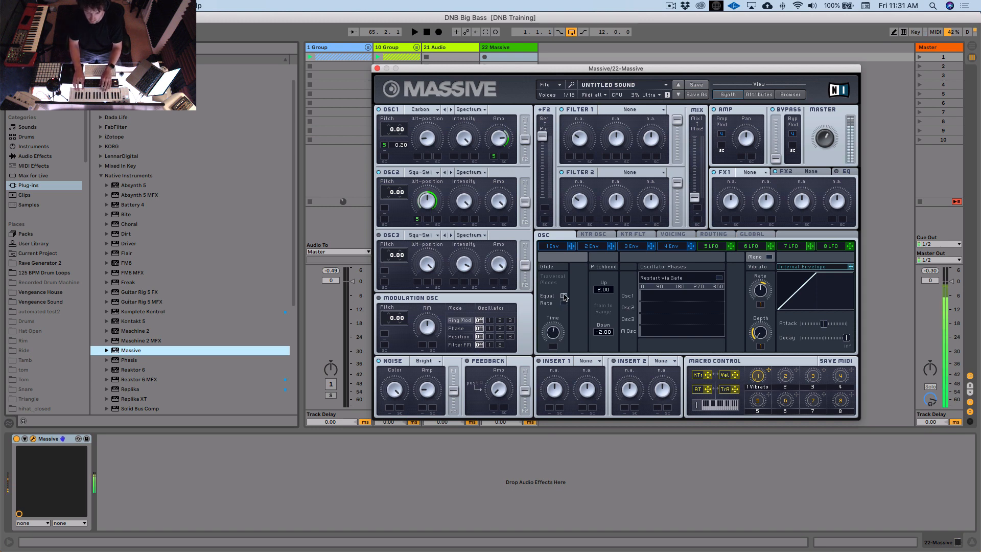
click(673, 235)
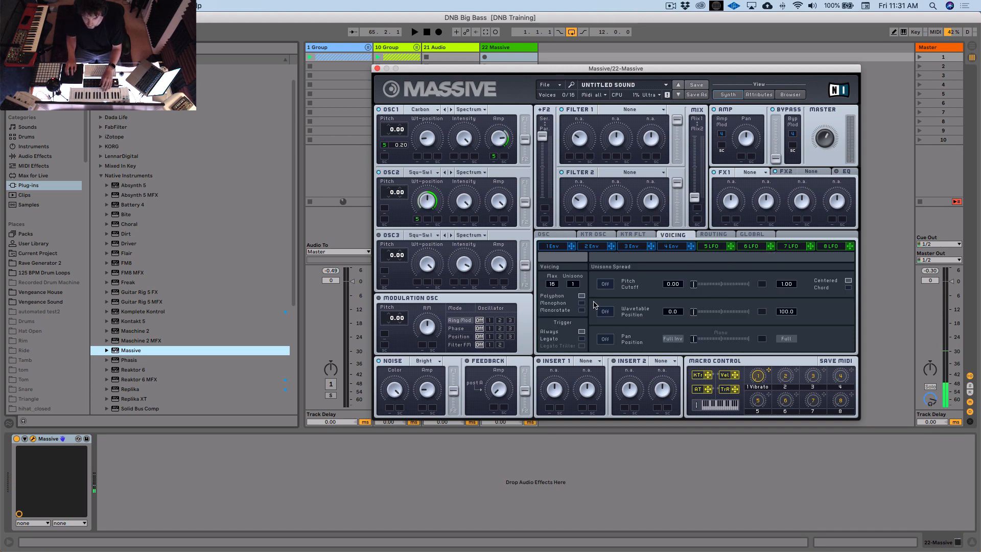
click(557, 235)
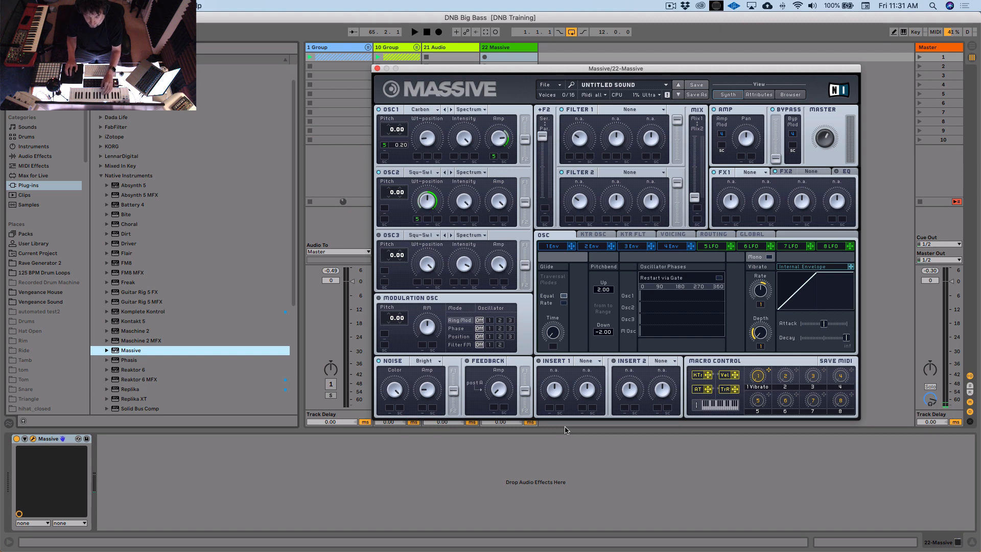
click(676, 236)
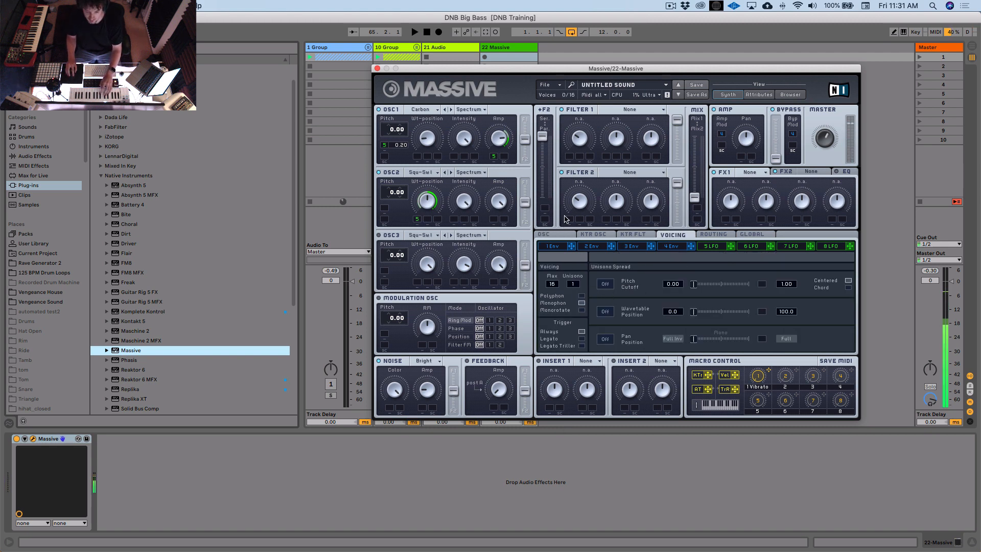
- Compare the Daft and Lowpass 2 types on filter 1 and settle on Daft
click(629, 110)
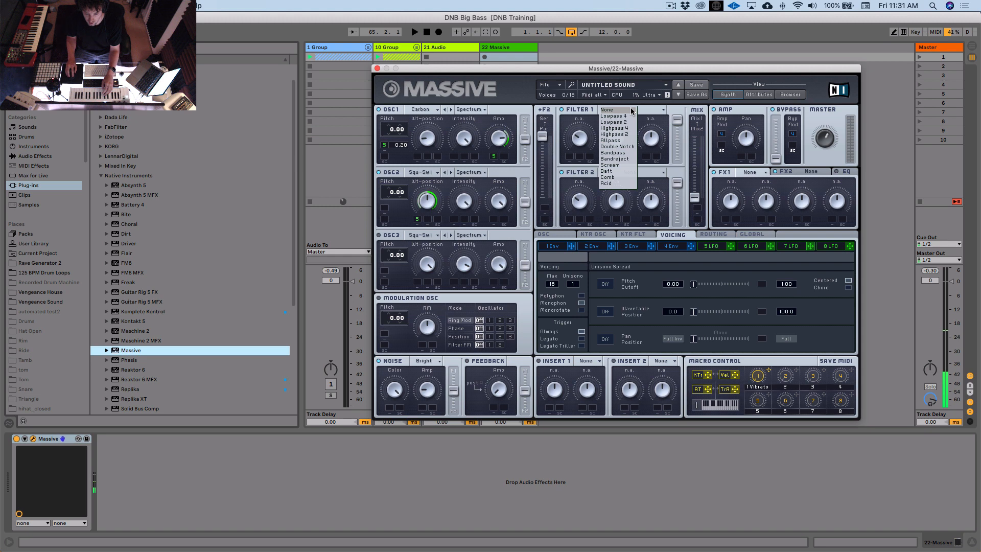
click(613, 172)
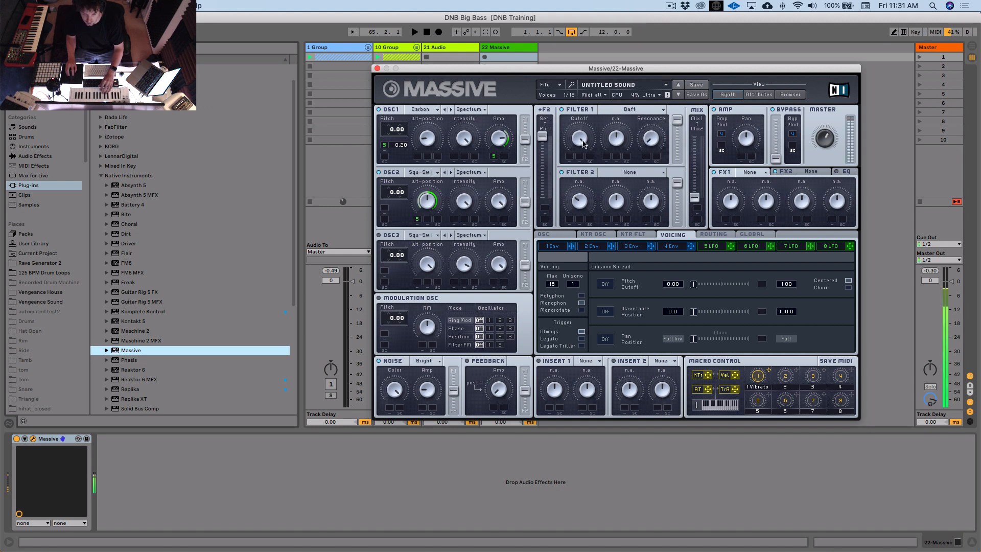
click(627, 109)
click(627, 109)
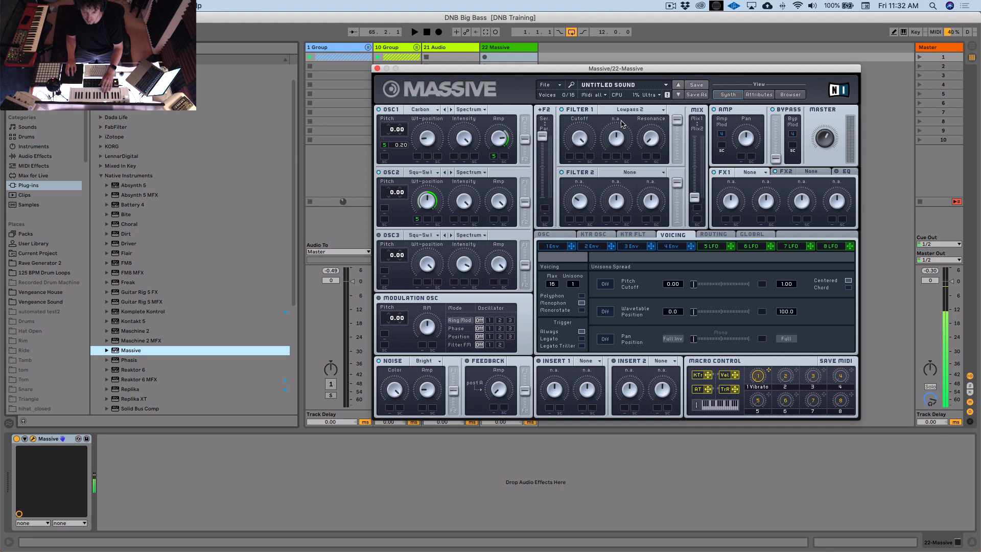
click(627, 112)
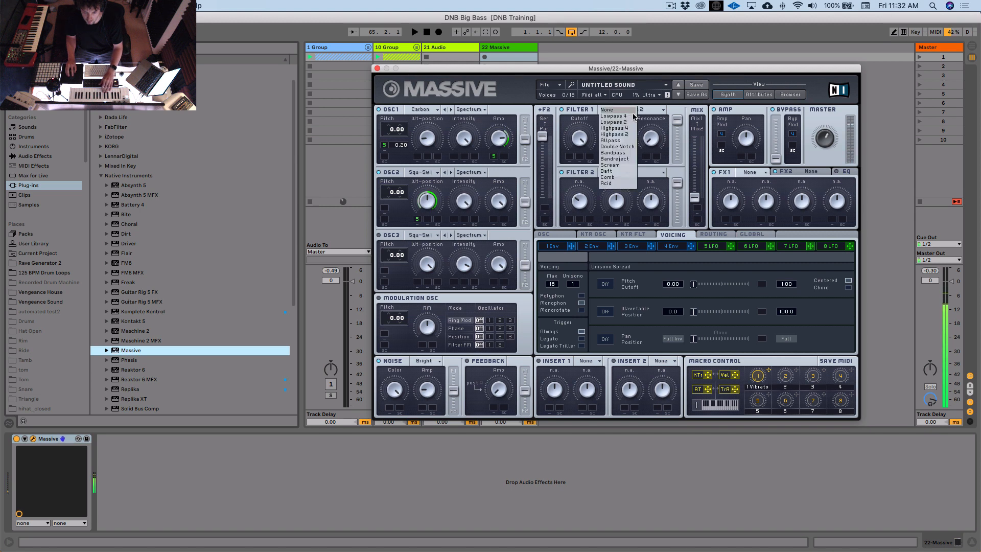
click(611, 170)
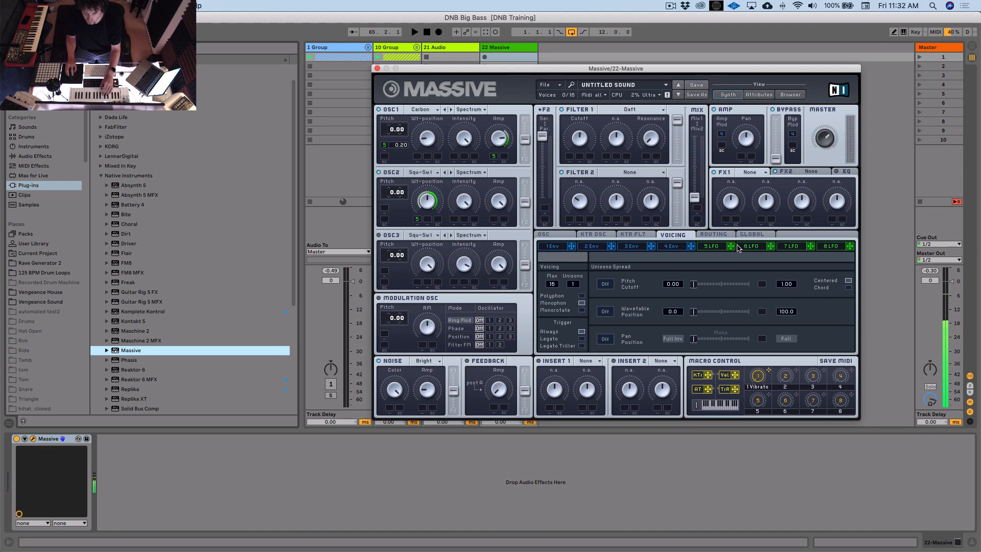
- Crossfade LFO 6 fully to its sine curve, assign it to filter 1's Cutoff, and adjust its rate
click(712, 246)
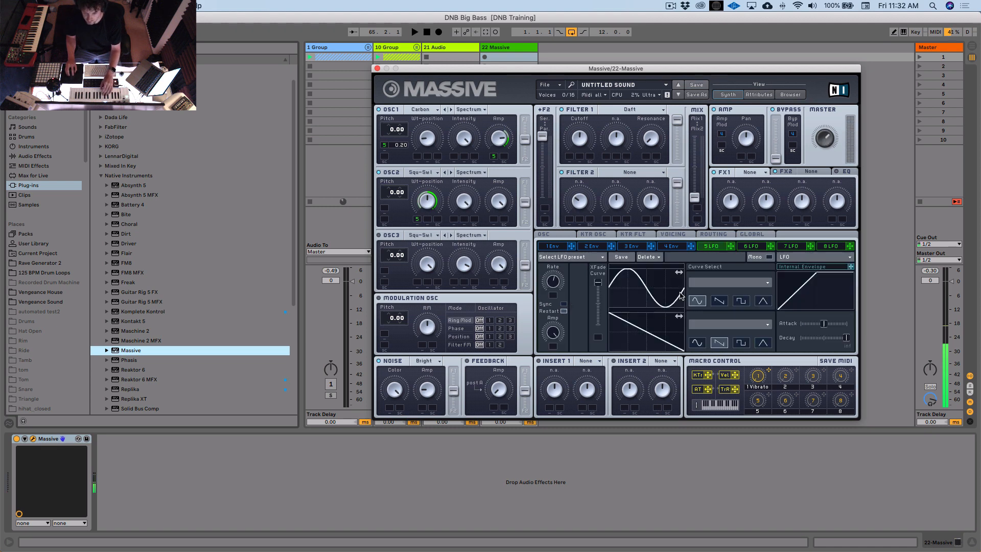
click(746, 249)
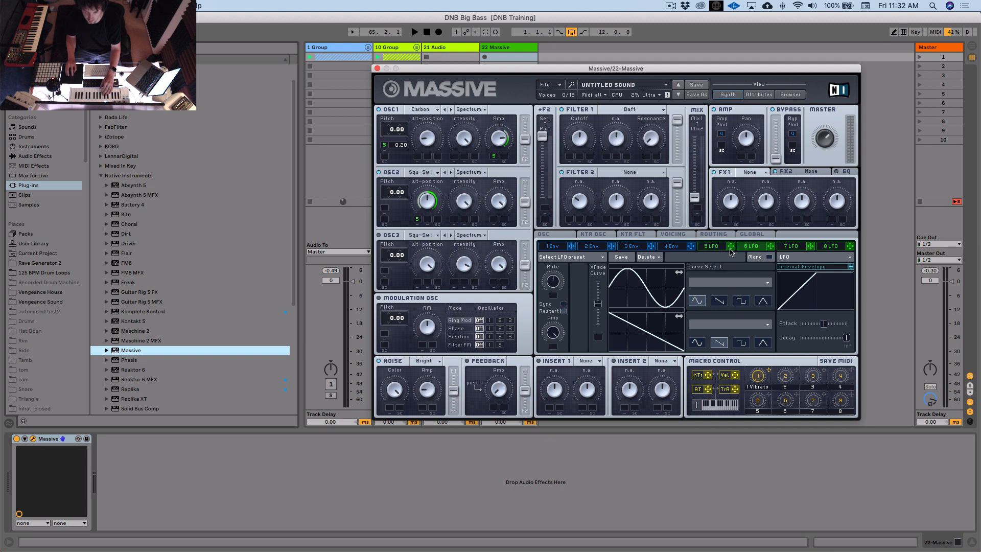
drag(770, 248, 574, 148)
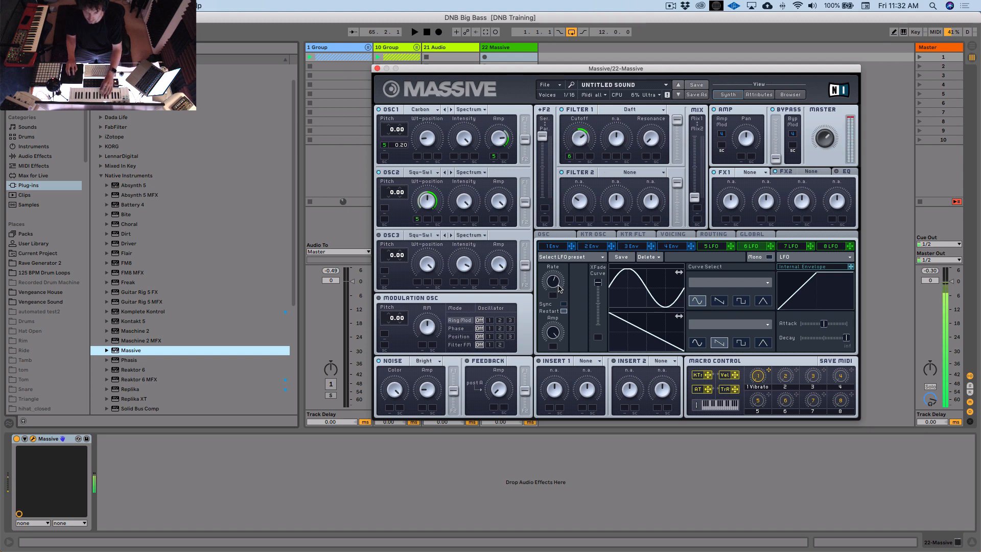
click(708, 247)
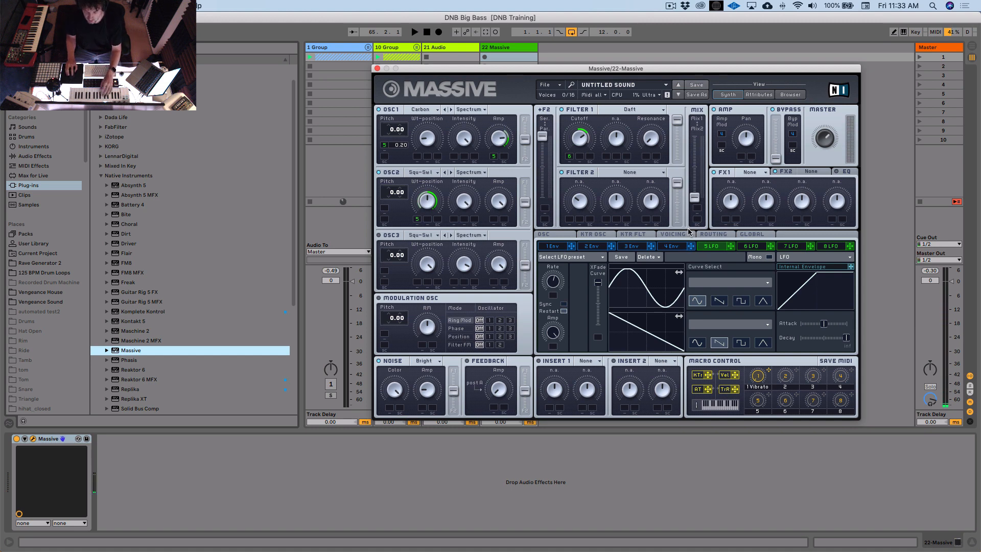
- Set FX1 to Tele Tube and adjust its Dry/Wet amount
click(760, 174)
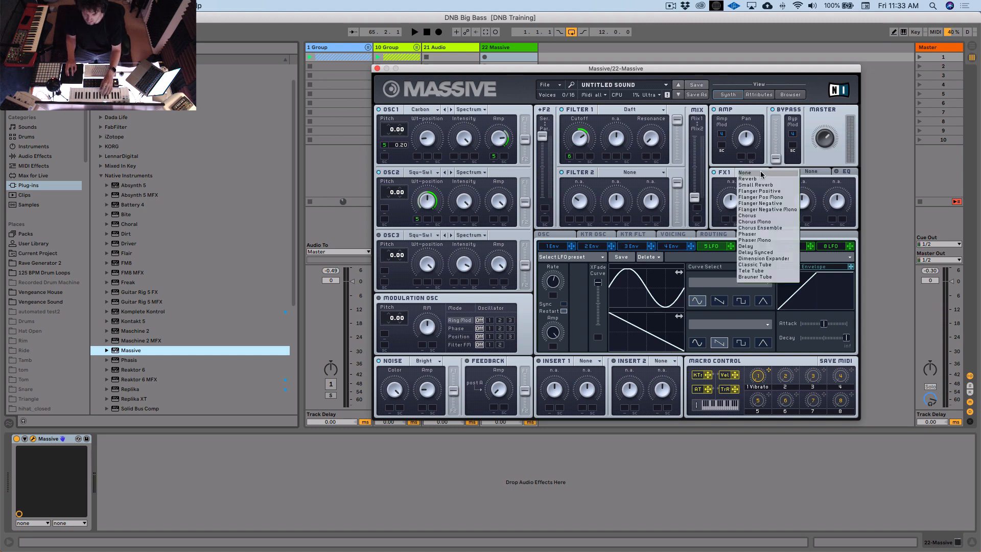
click(764, 271)
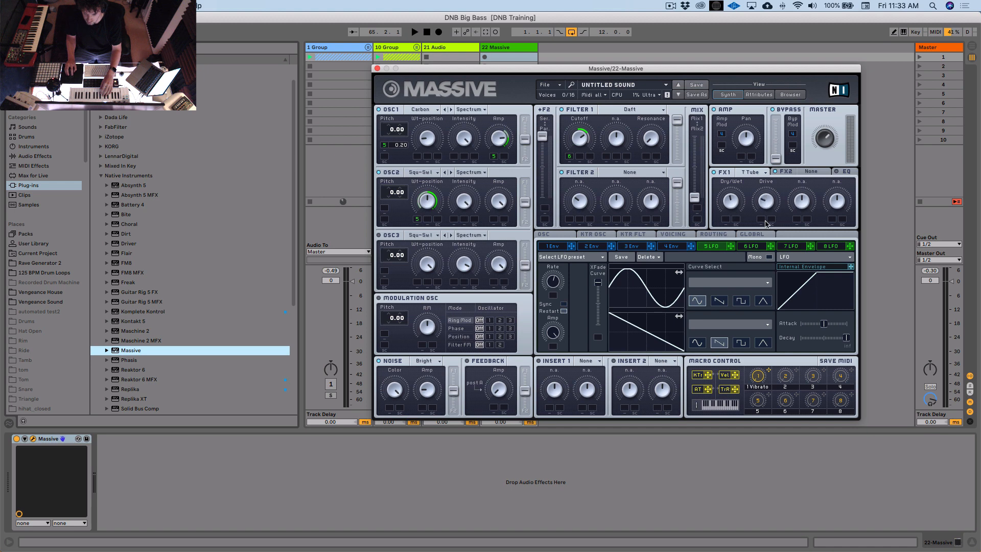
drag(738, 203, 737, 191)
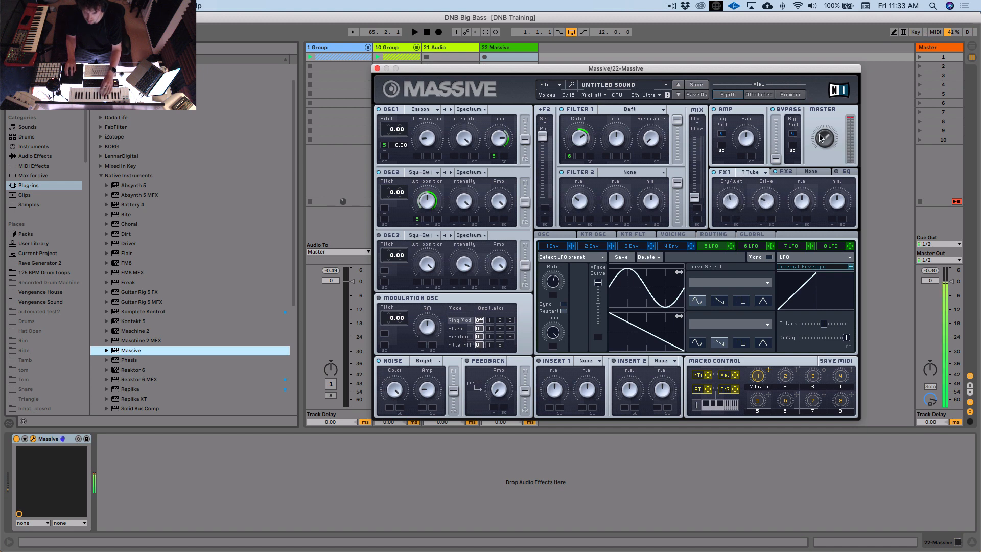
drag(747, 69, 735, 90)
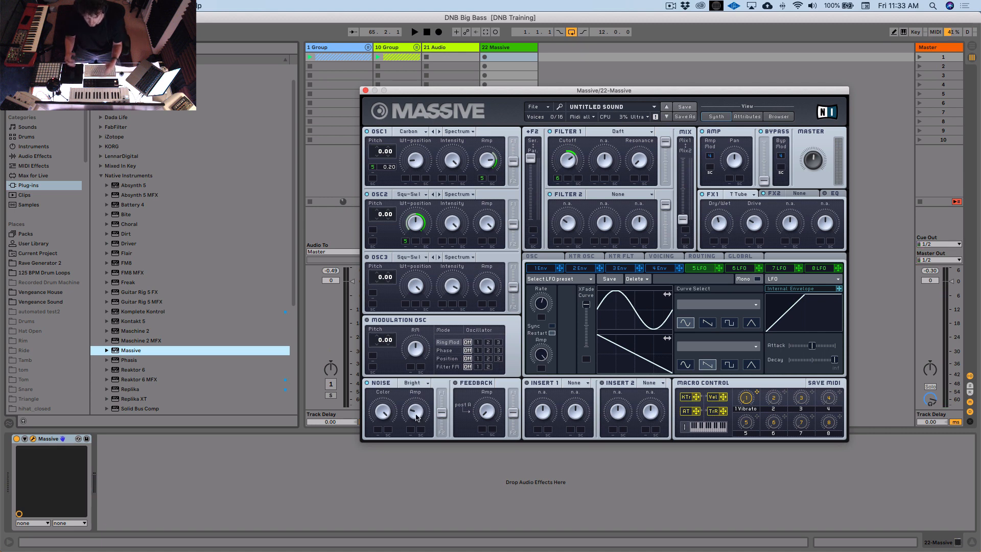
- Enable the unison spread for Pitch Cutoff at 0.08 and for Pan Position, moving the pan spread well toward Full
click(671, 258)
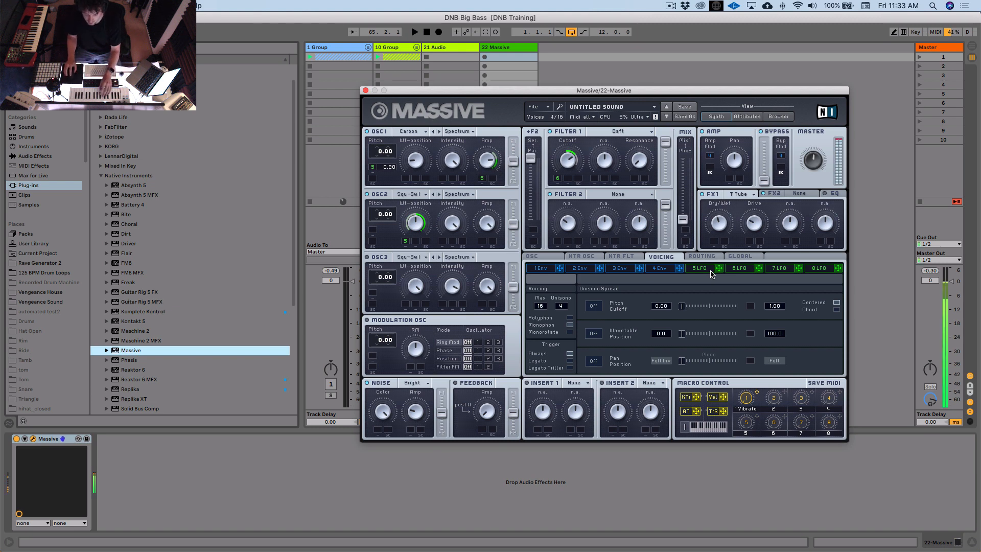
click(594, 308)
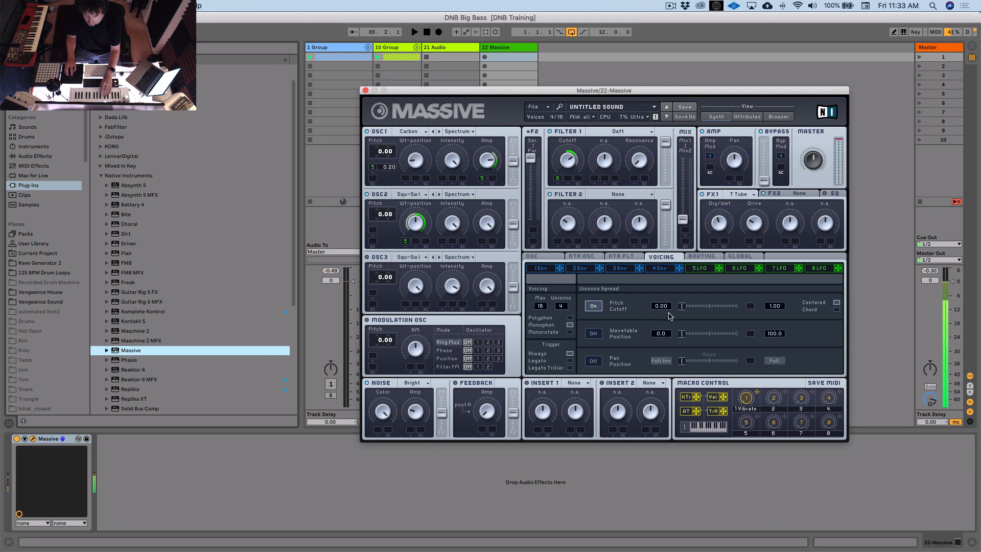
drag(668, 309, 671, 306)
drag(671, 306, 670, 305)
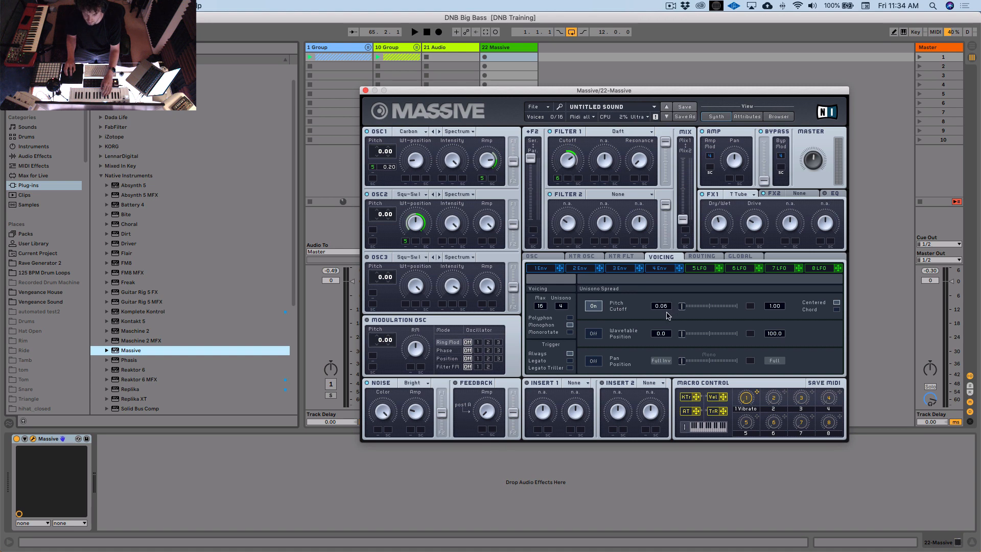
drag(671, 310, 669, 312)
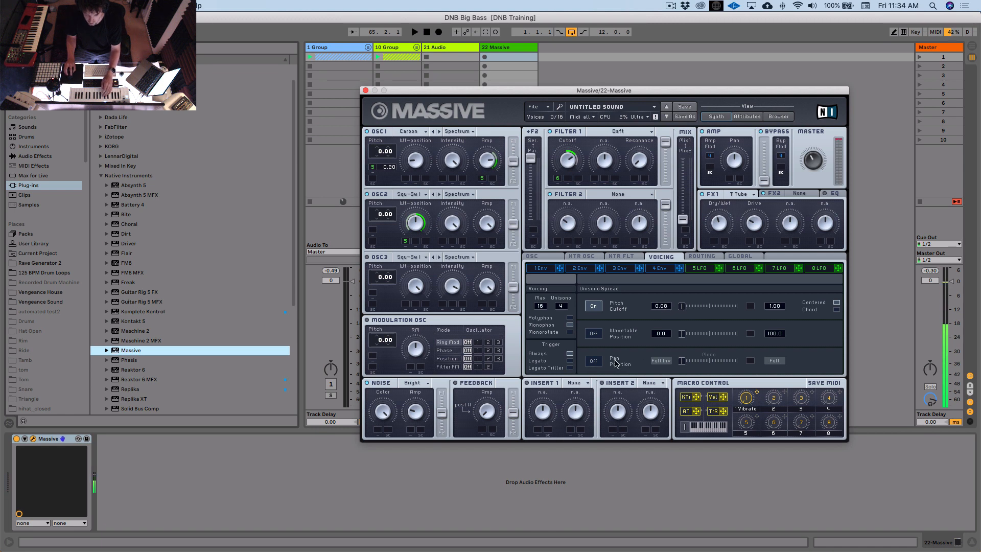
click(593, 361)
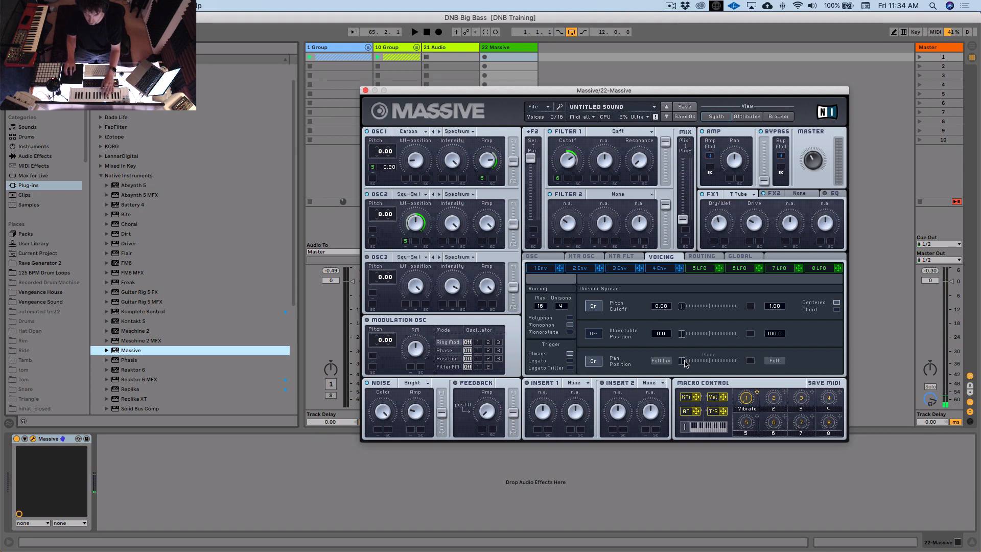
drag(685, 363, 728, 370)
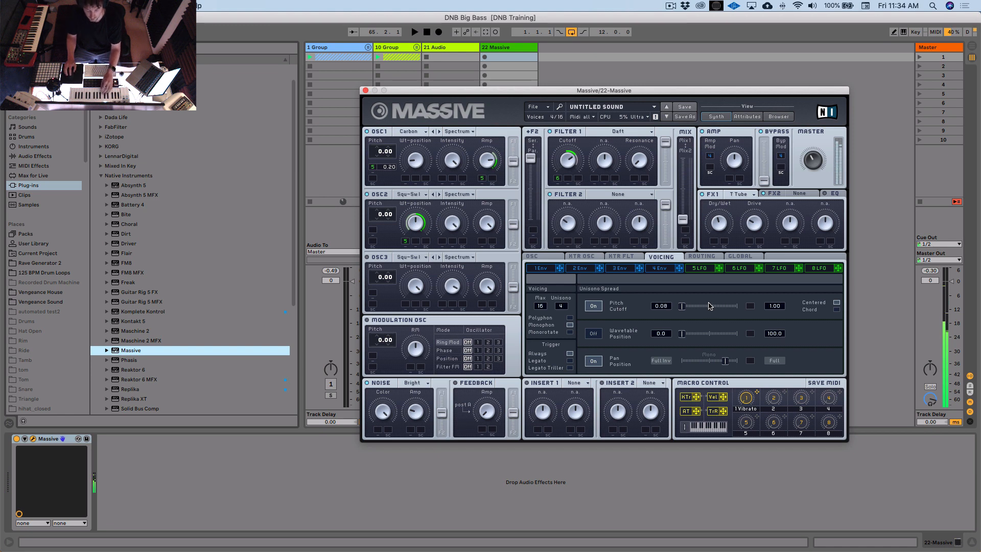
- Boost the Low Shelf and High Shelf amounts in Massive's EQ
click(833, 194)
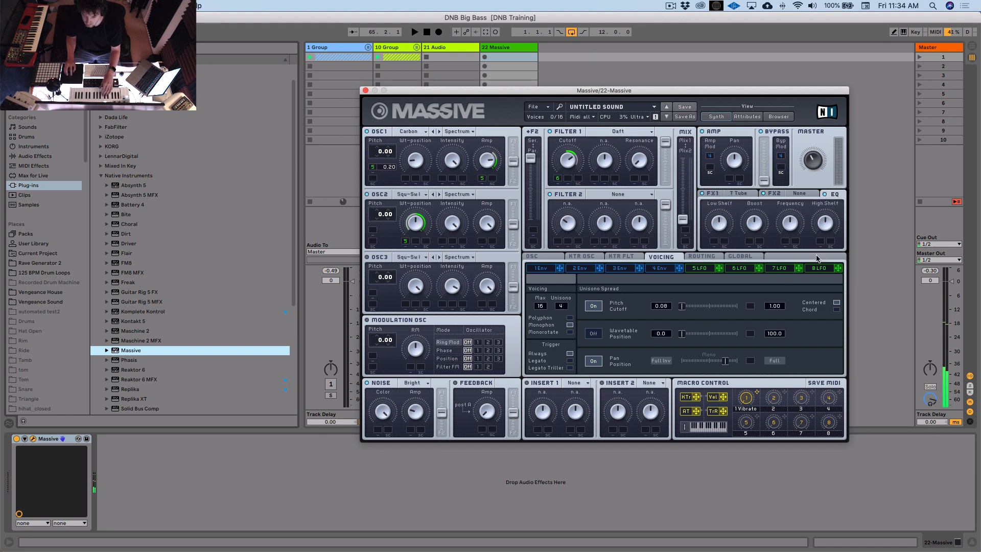
drag(720, 227, 727, 220)
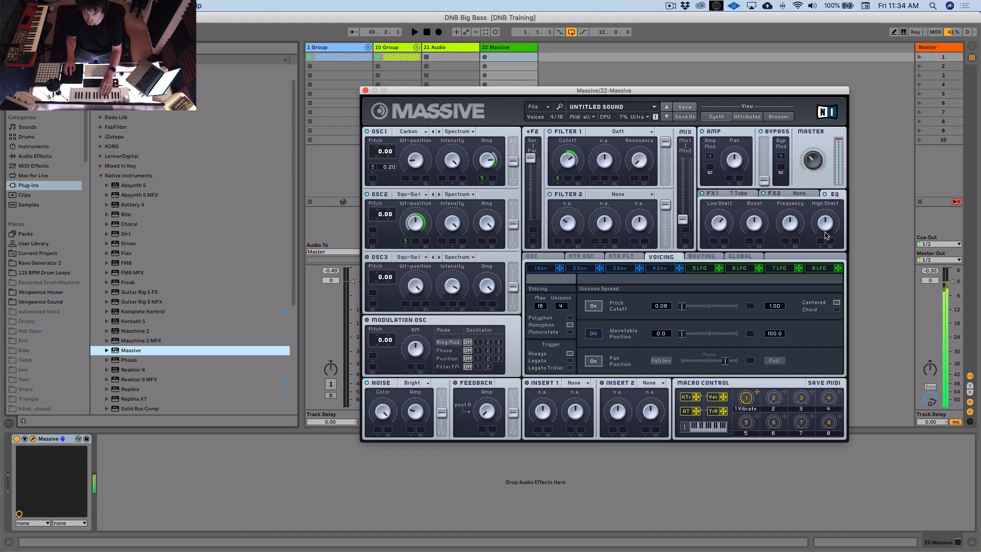
drag(826, 235, 828, 226)
- Assign LFO 6 to the EQ's High Shelf, adjust its modulation range, and close the Massive window
click(737, 269)
drag(758, 267, 821, 241)
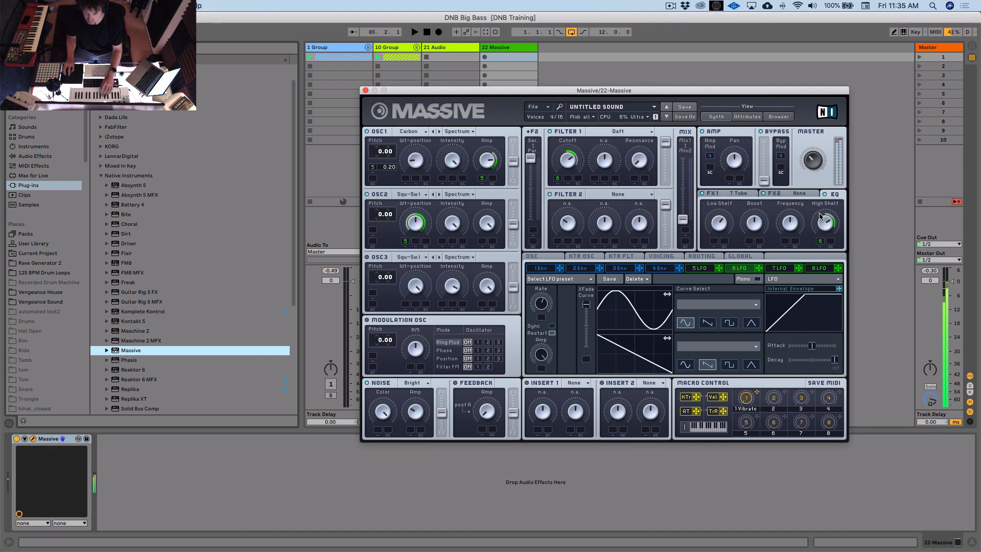
drag(820, 239, 822, 242)
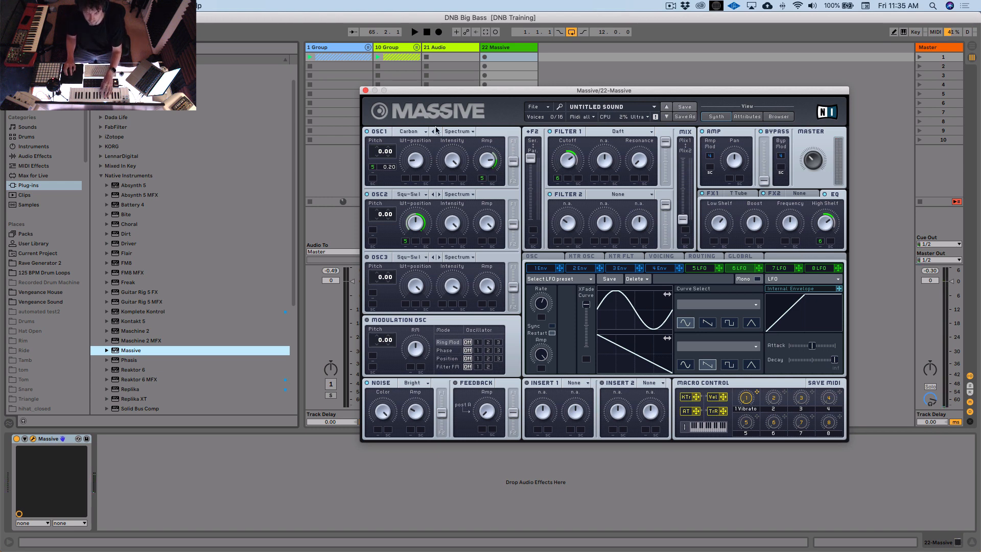
click(366, 91)
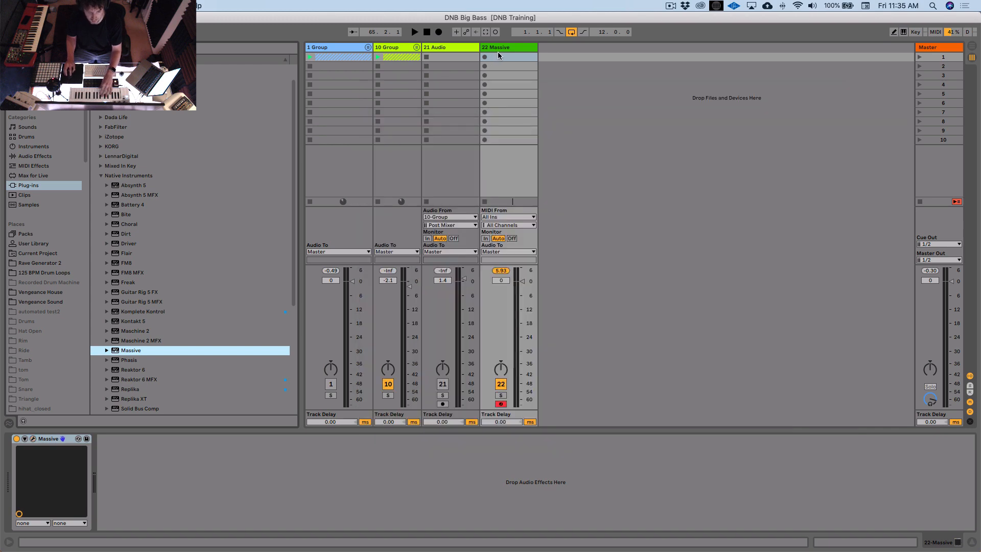
- Add the Xfer Records OTT compressor after Massive and compare the sound with OTT bypassed and active
scroll(173, 314, down, 6)
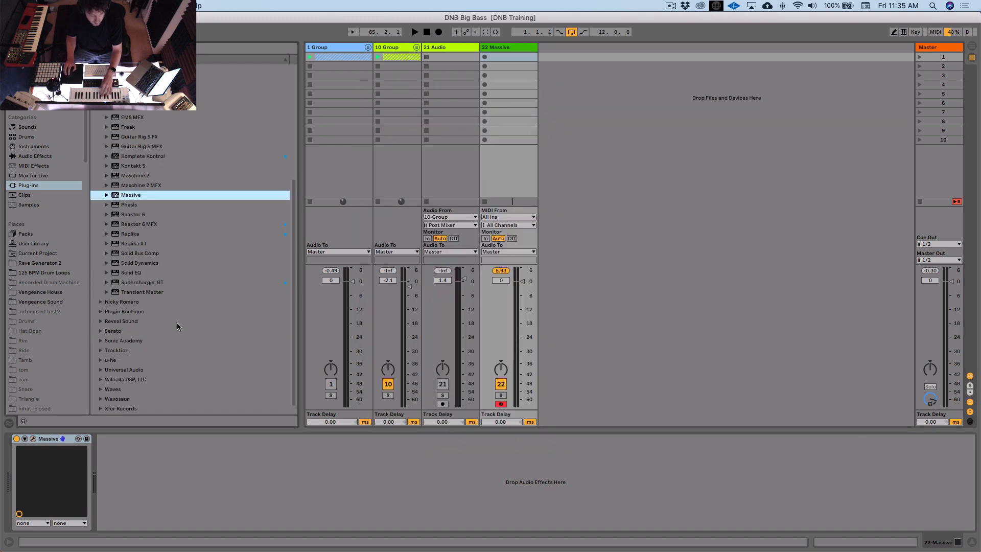
scroll(176, 322, up, 4)
click(100, 128)
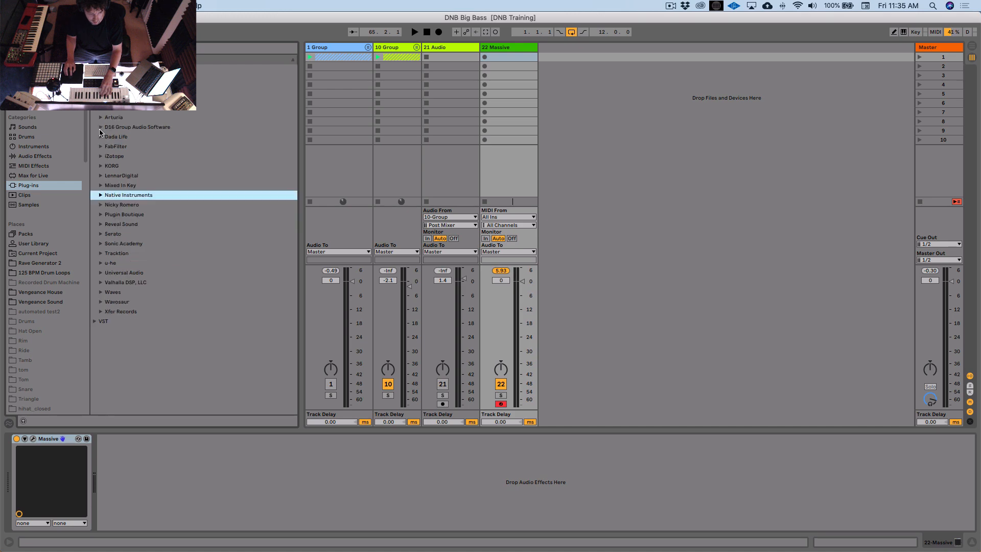
click(120, 310)
click(100, 311)
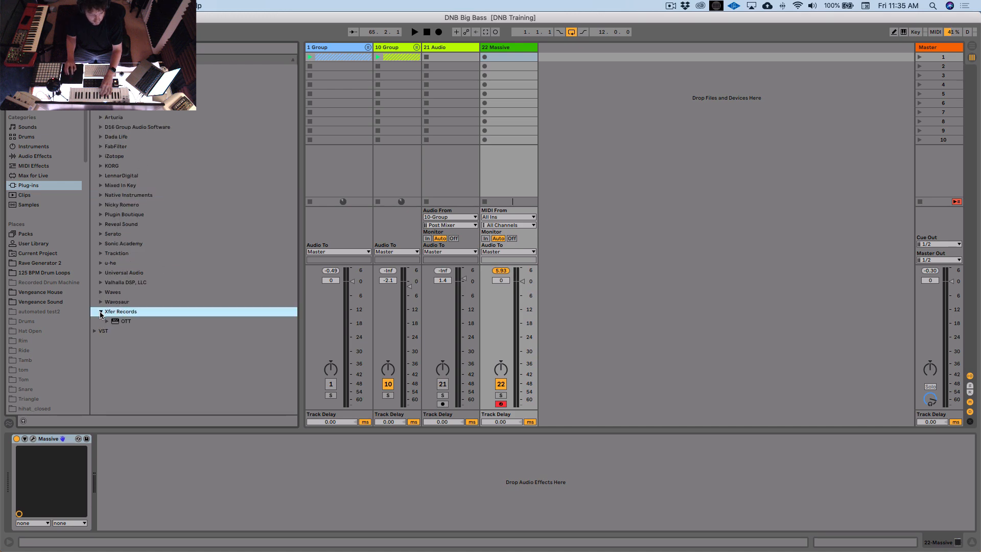
click(115, 321)
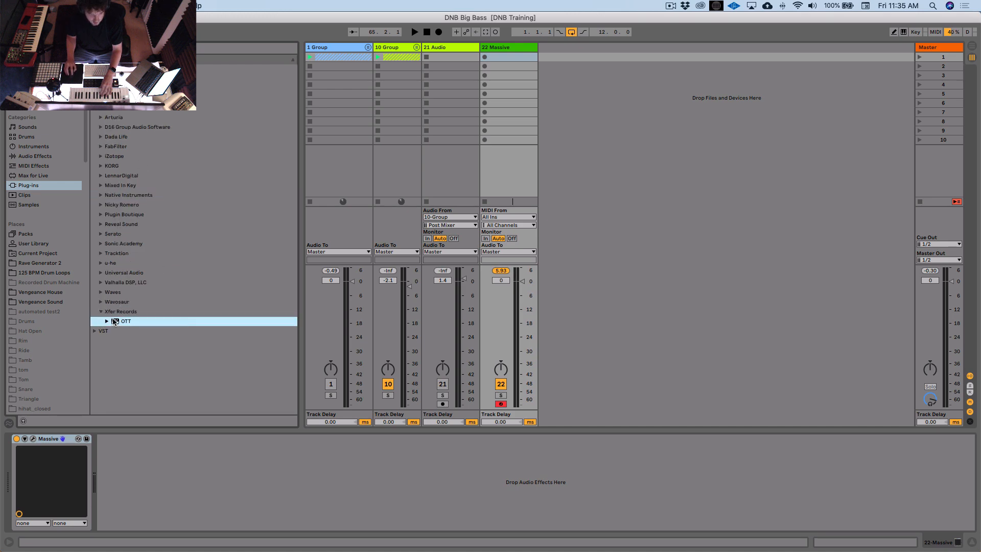
drag(114, 322, 165, 471)
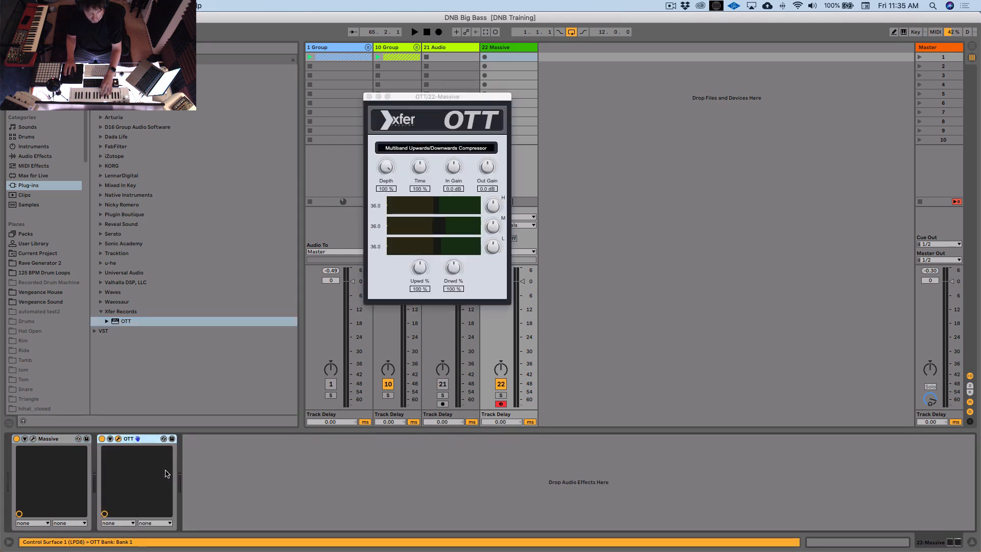
drag(436, 99, 691, 142)
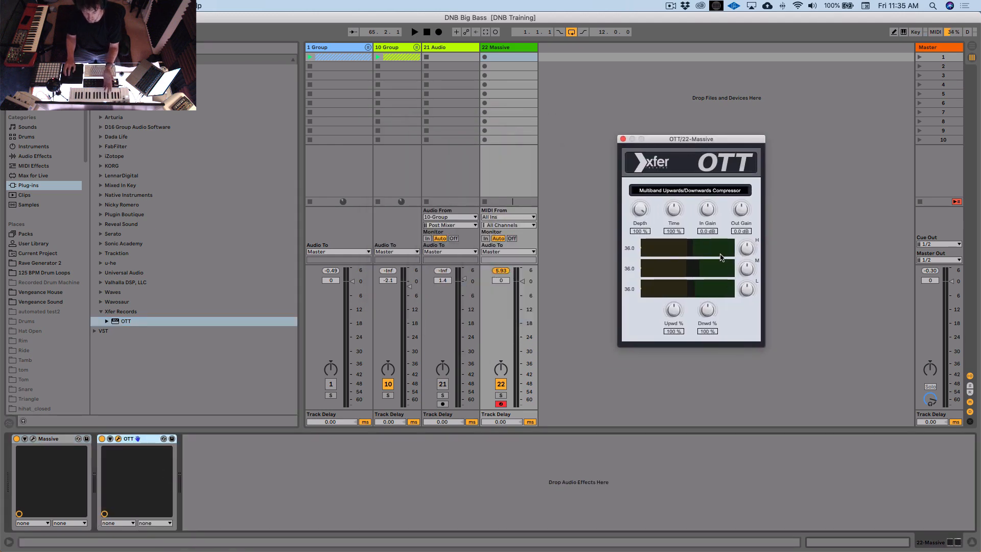
click(102, 439)
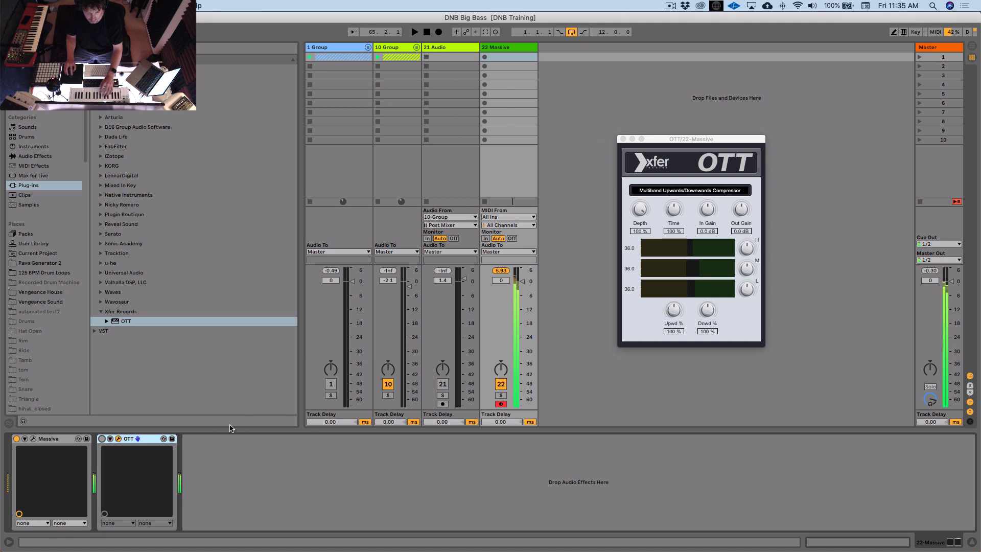
click(104, 440)
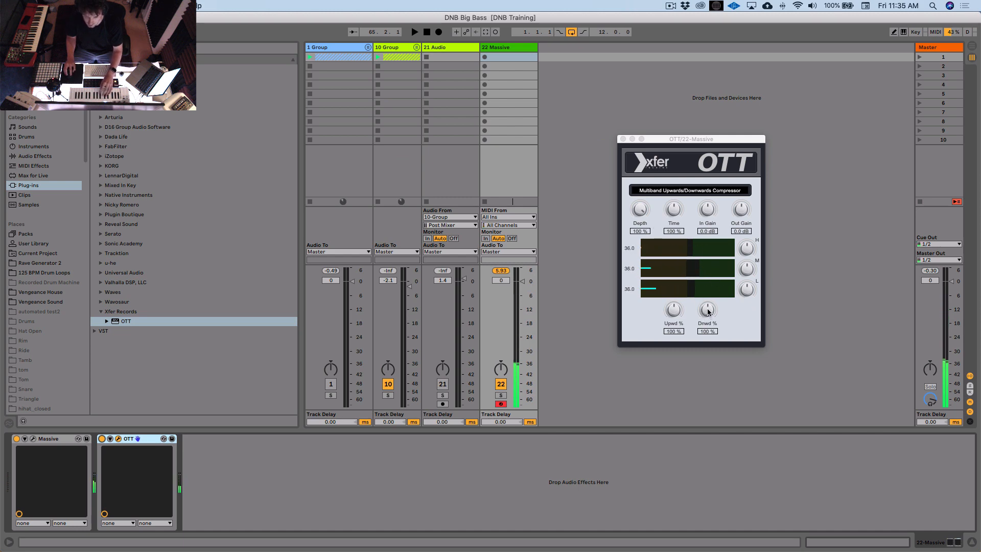
- Raise OTT's low and high band gains and set Dnwd to 74%, Upwd to 128% and Time to 221%
drag(746, 291, 755, 273)
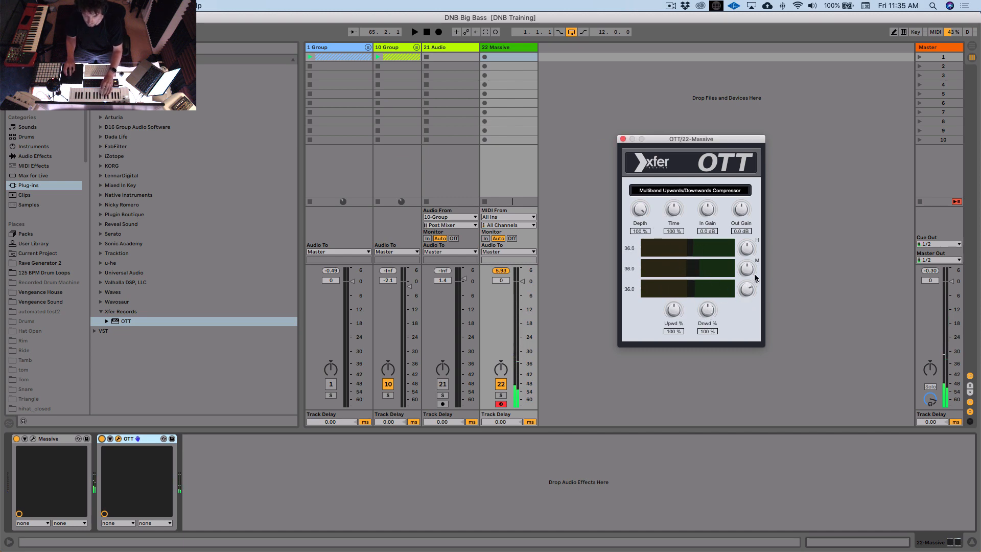
drag(710, 312, 710, 316)
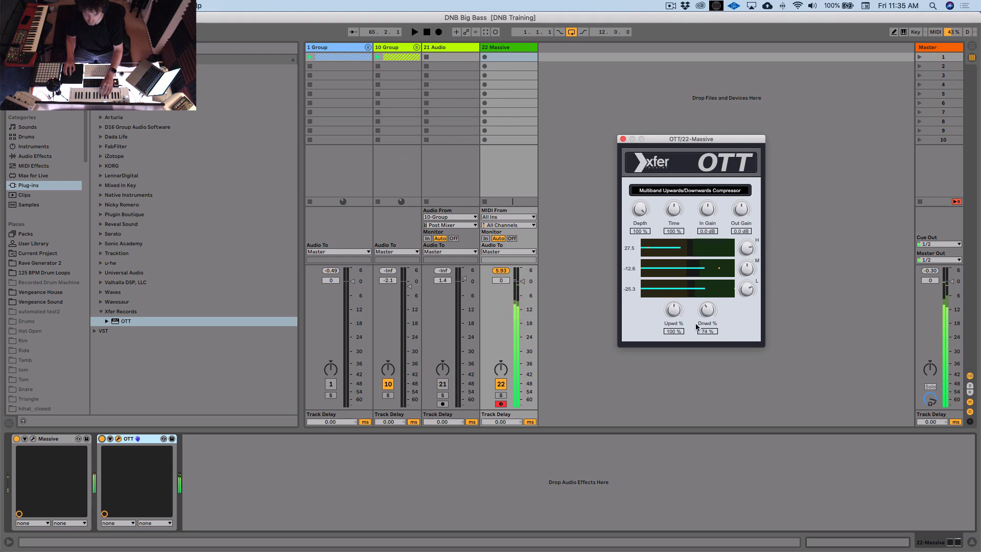
drag(679, 311, 677, 316)
drag(677, 140, 686, 132)
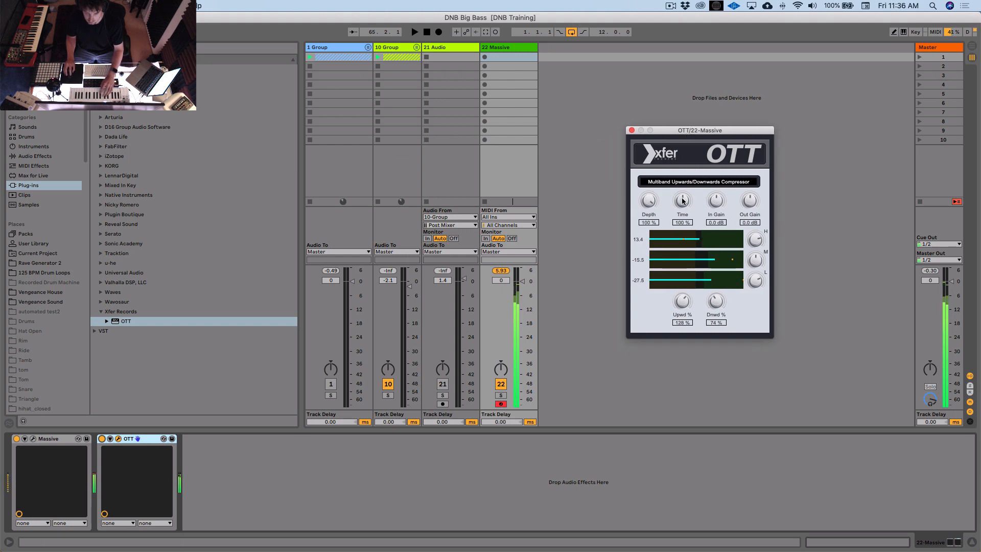
drag(683, 200, 684, 200)
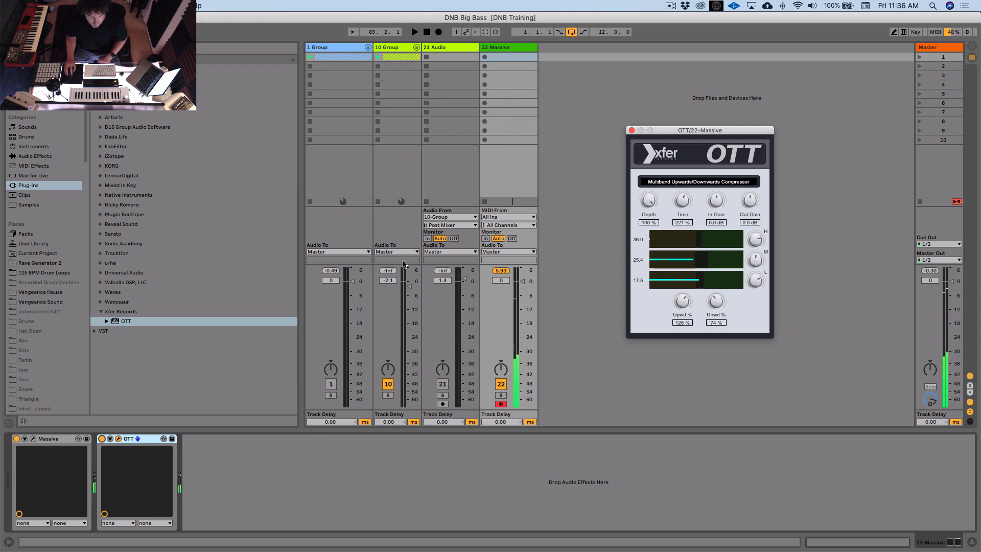
- Add FabFilter Pro-L after OTT and load its Dance & Electronica preset House - Phat and Punchy bM
click(100, 146)
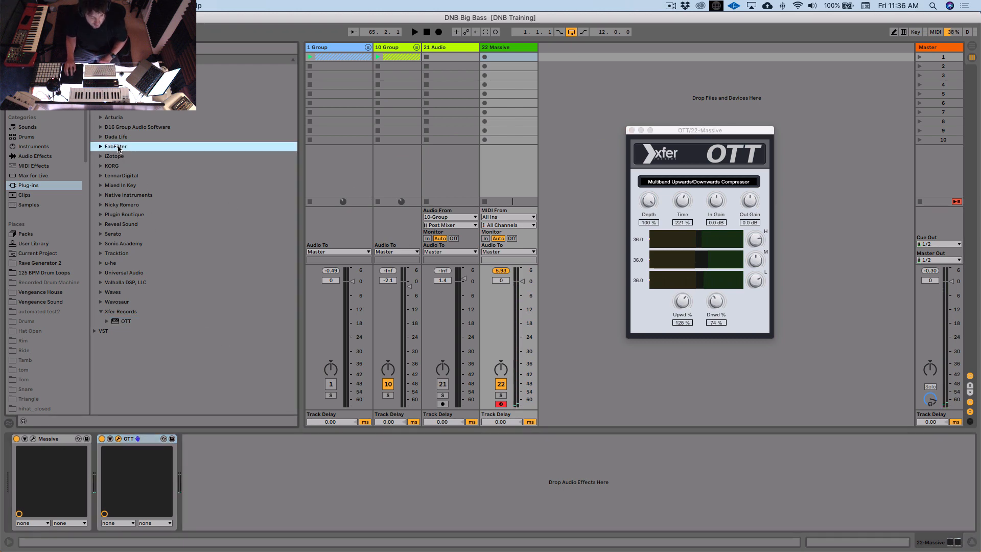
click(132, 166)
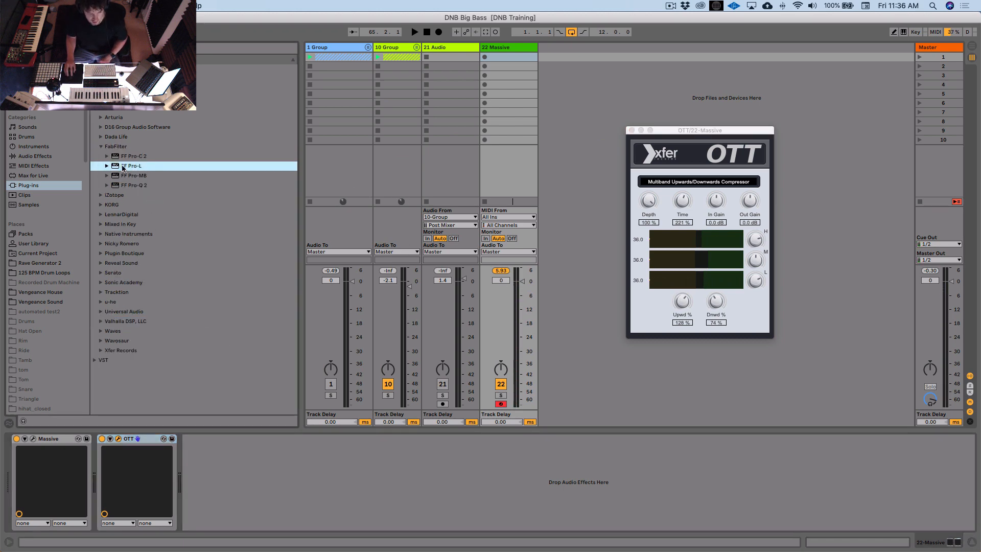
drag(123, 168, 235, 499)
click(880, 151)
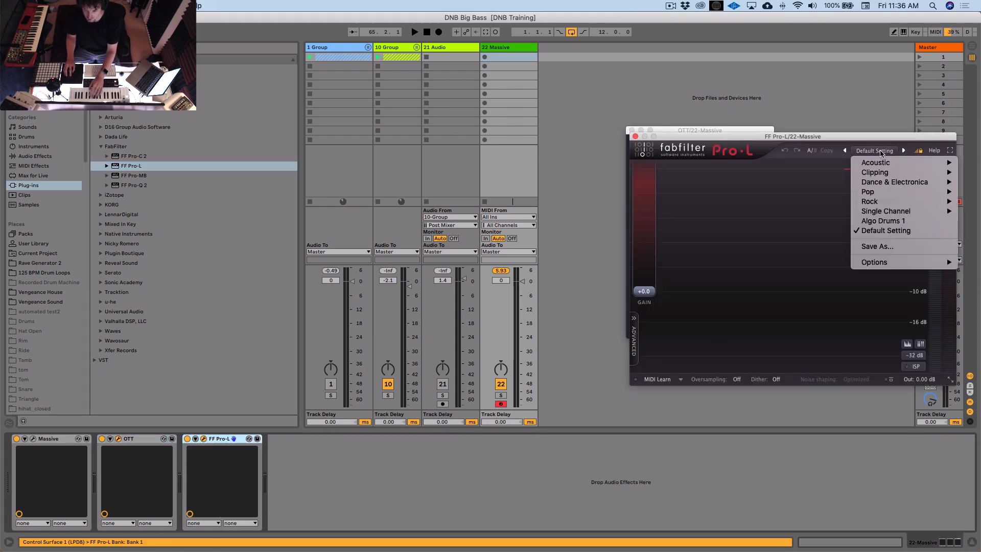
mouse_move(871, 187)
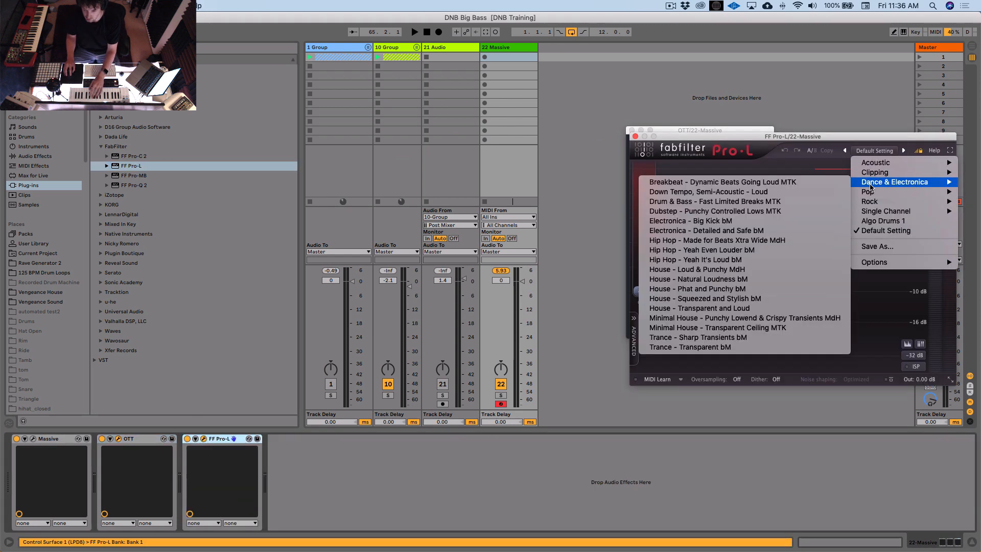
click(722, 290)
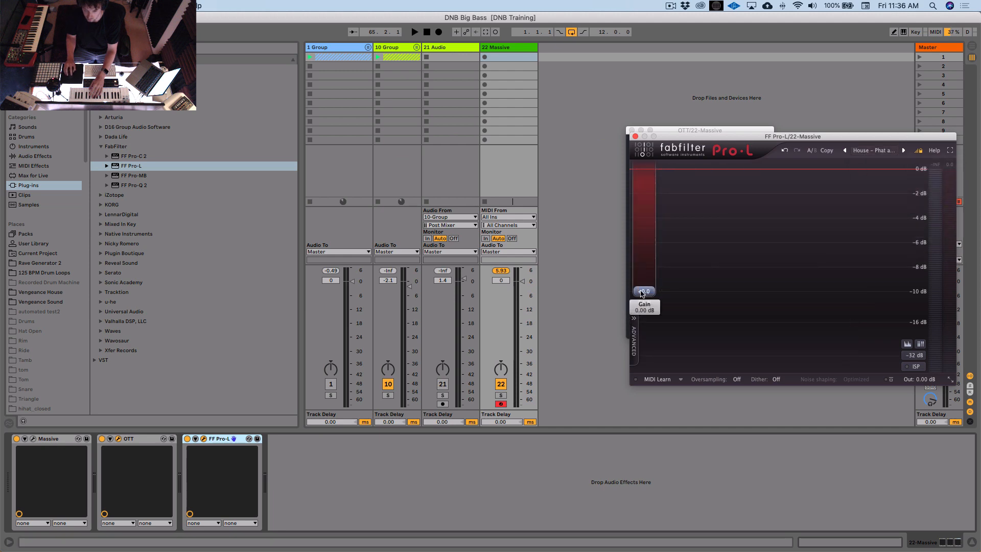
- Raise Pro-L's gain to about +4 dB, lower the Massive track's volume to -2.0 dB, and close both effect windows
drag(642, 293, 653, 276)
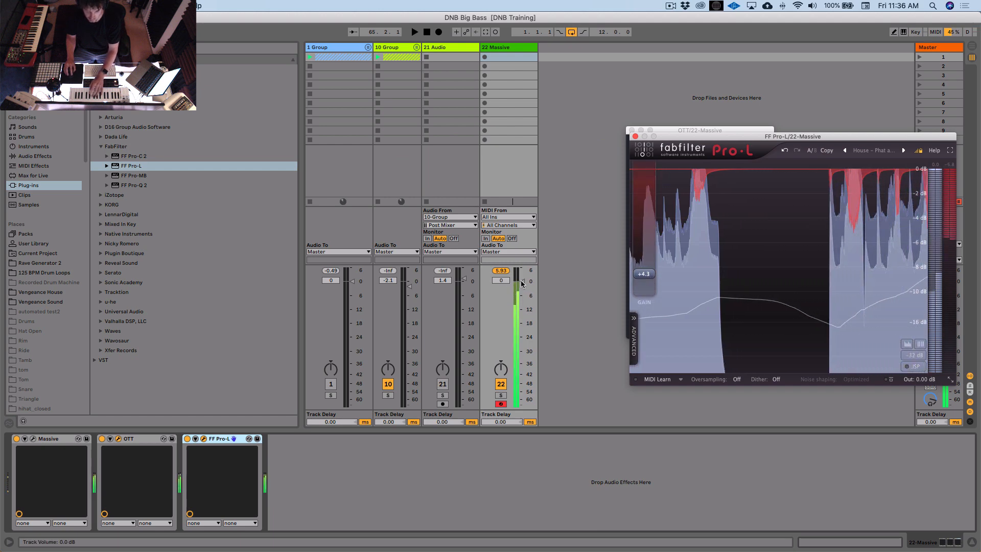
drag(522, 280, 522, 288)
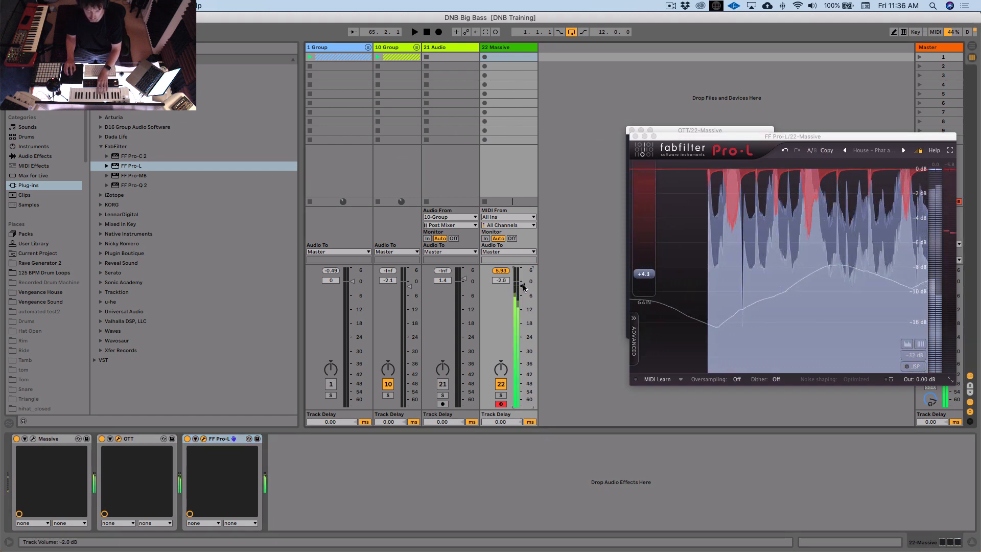
click(635, 136)
click(632, 130)
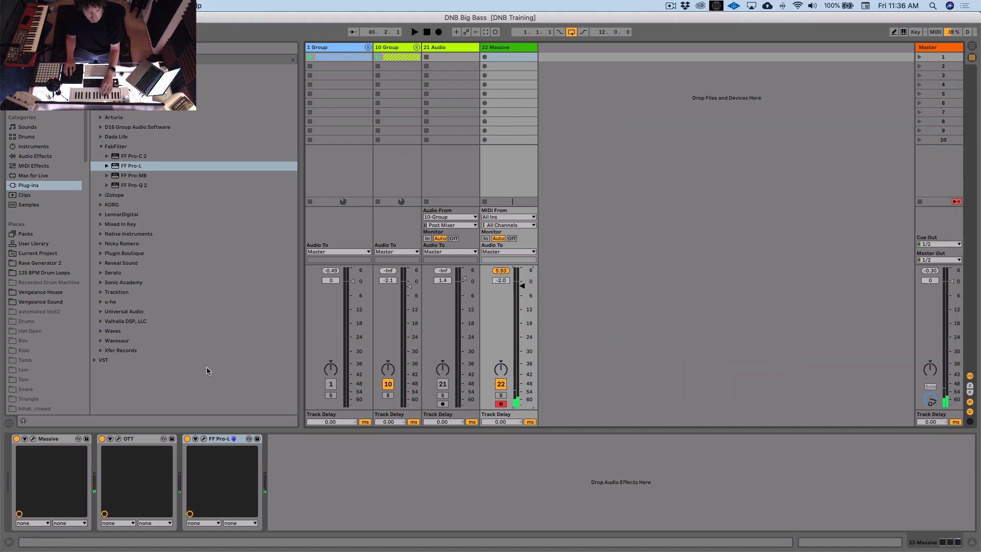
- Insert the ValhallaRoom reverb between Massive and OTT and lower its Mix to about 2.3%
click(149, 444)
click(123, 321)
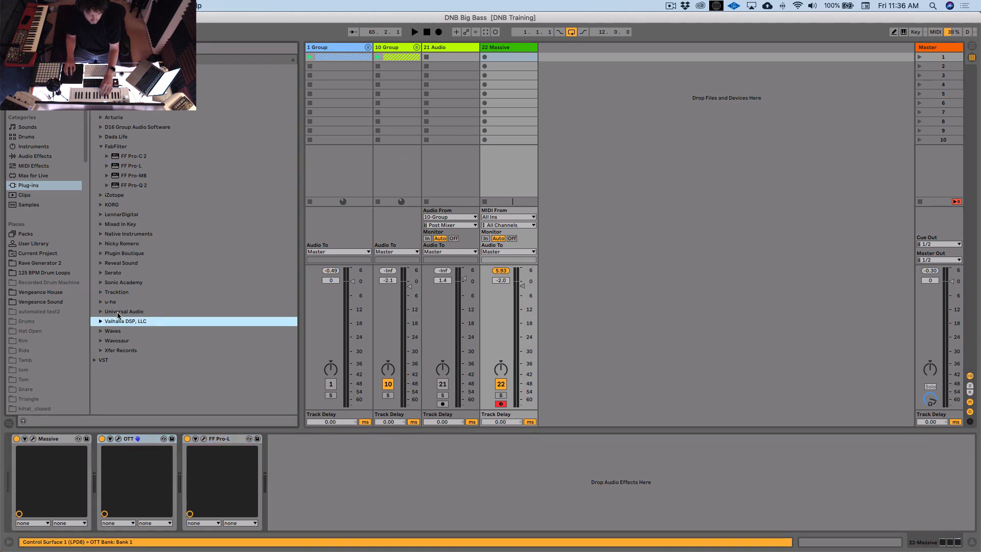
click(101, 321)
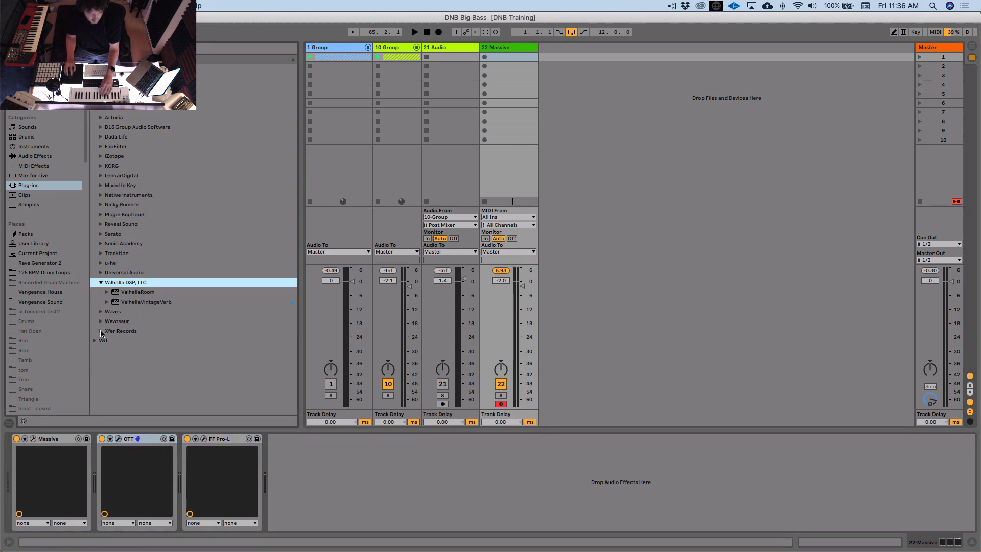
drag(136, 292, 102, 464)
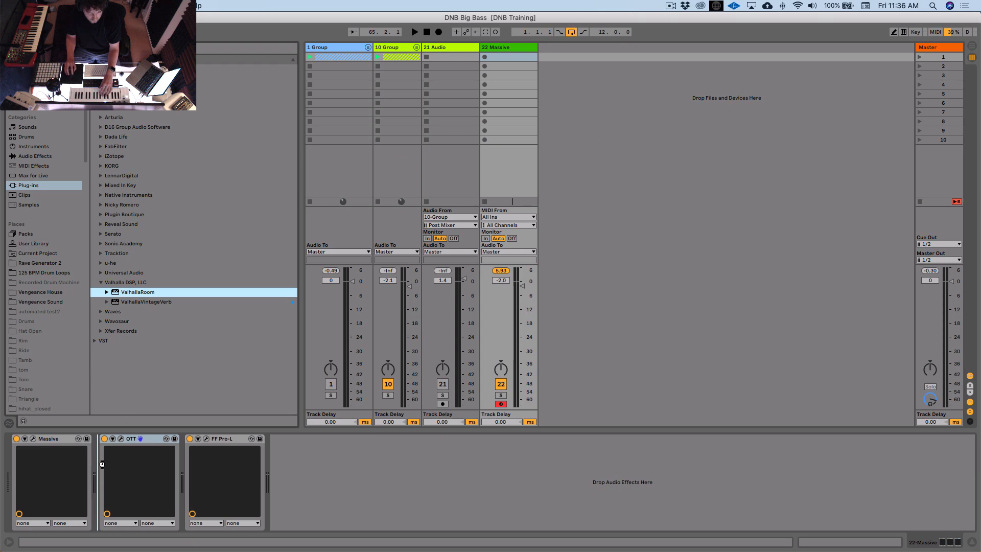
drag(843, 141, 769, 134)
drag(557, 207, 554, 312)
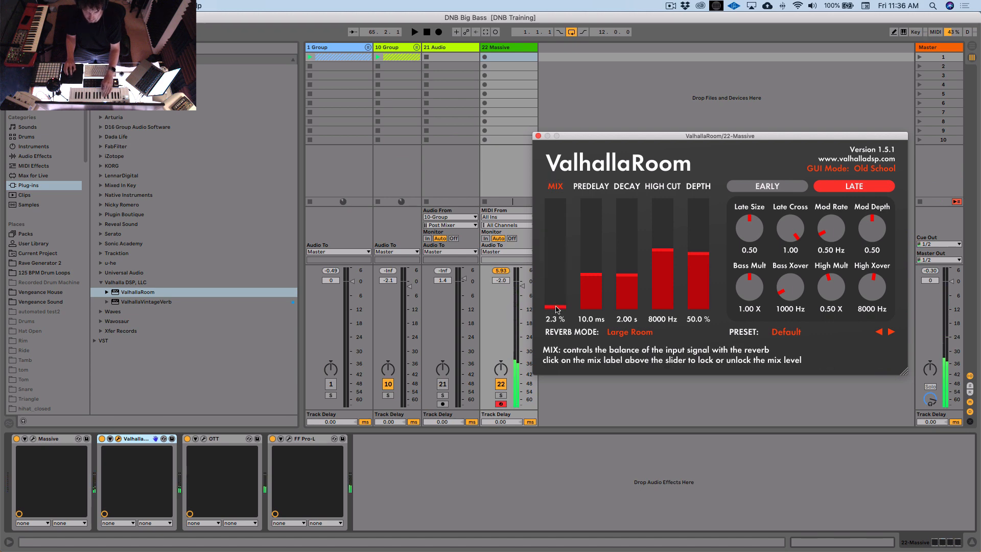
- Set ValhallaRoom to Medium Room with a 0.59 s decay and 7040 Hz high cut, and close its window
drag(627, 277, 629, 292)
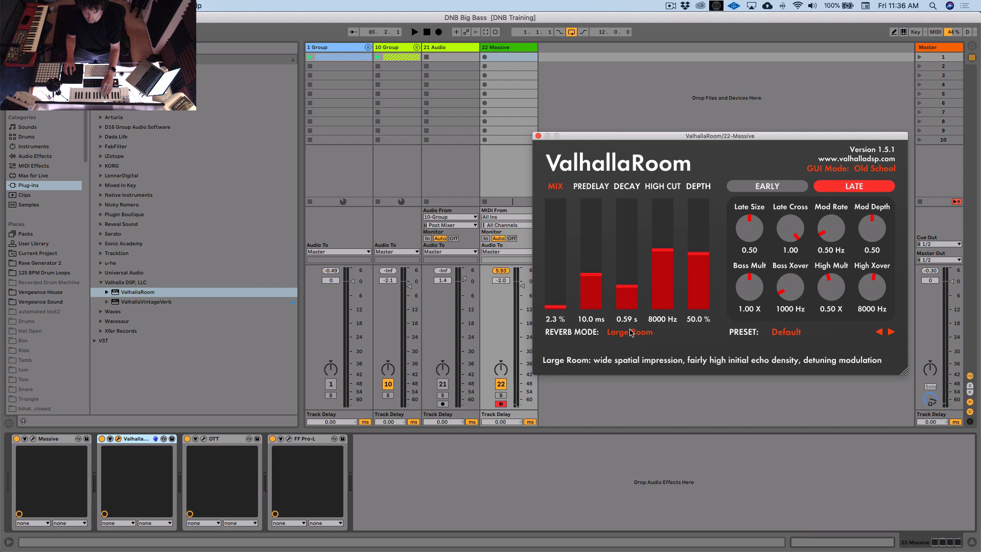
click(629, 332)
click(642, 358)
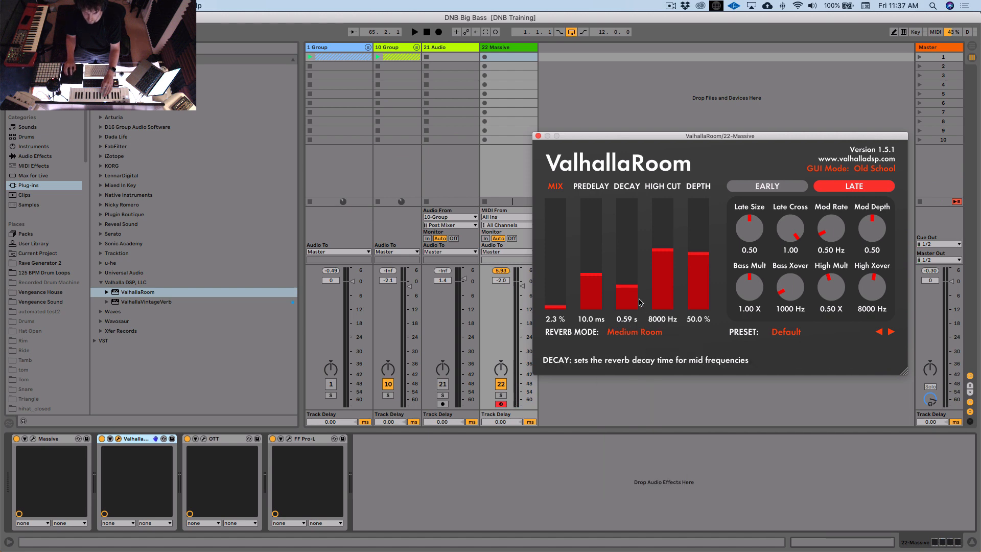
drag(669, 264, 665, 261)
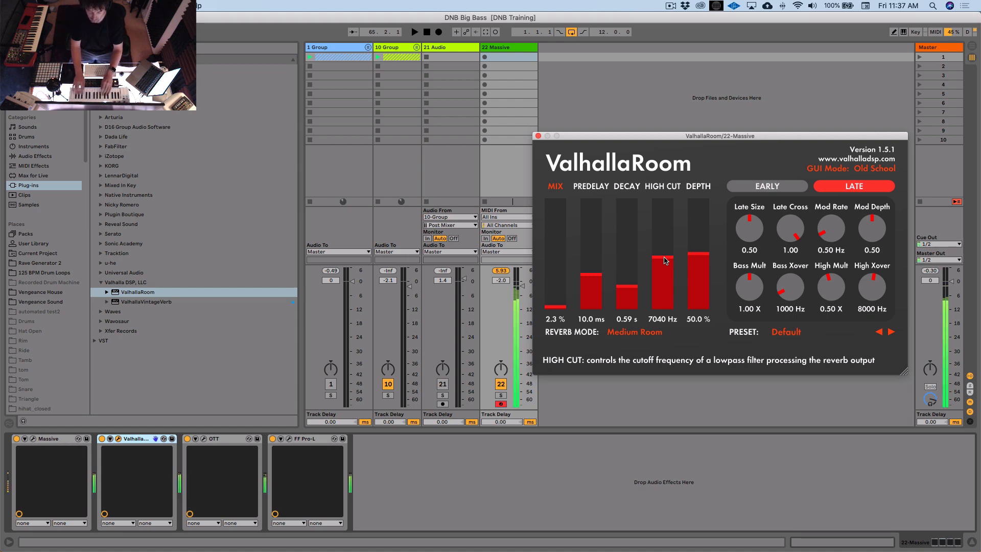
click(538, 135)
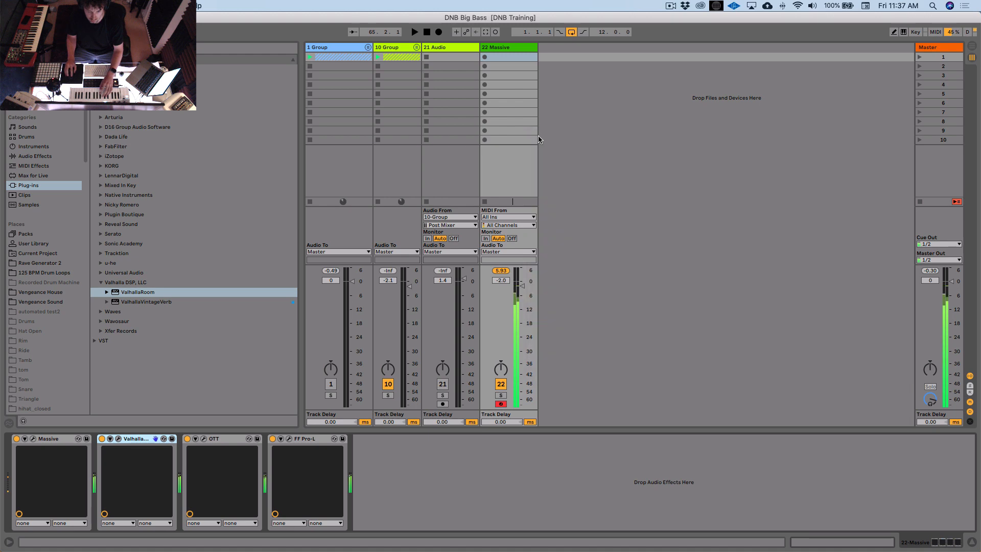
- Reopen Massive, reposition its window, and look through OSC2's wavetable mode options without changing the mode
click(33, 439)
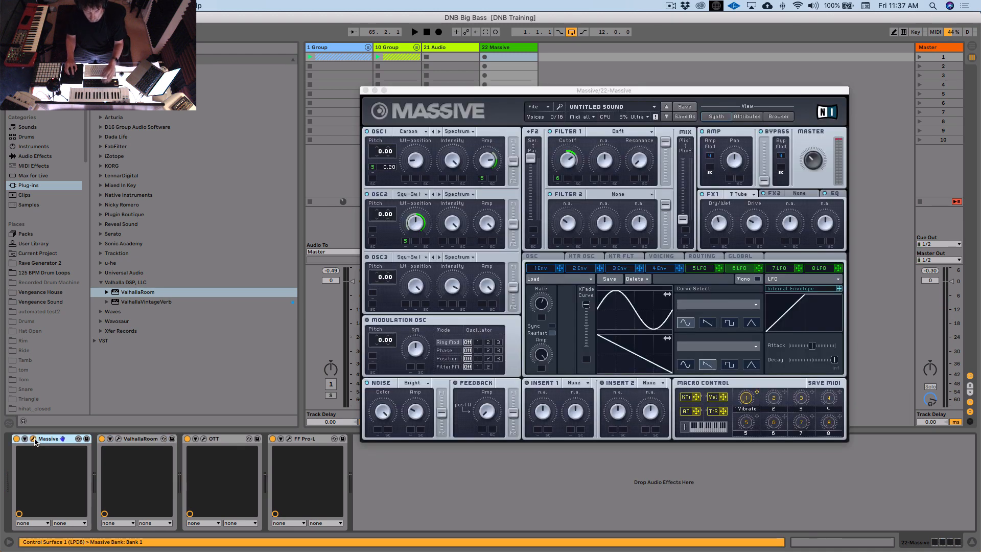
drag(597, 91, 603, 93)
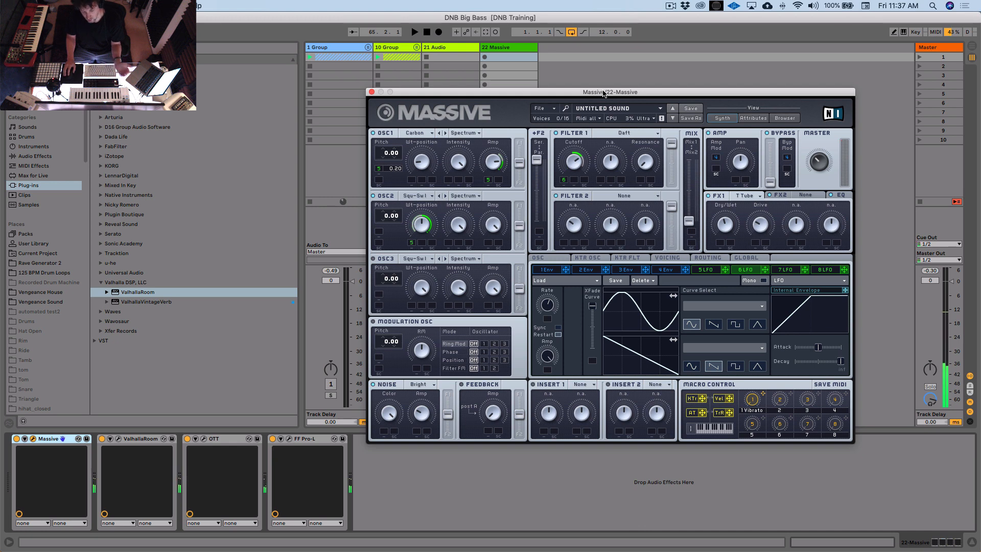
drag(604, 93, 627, 92)
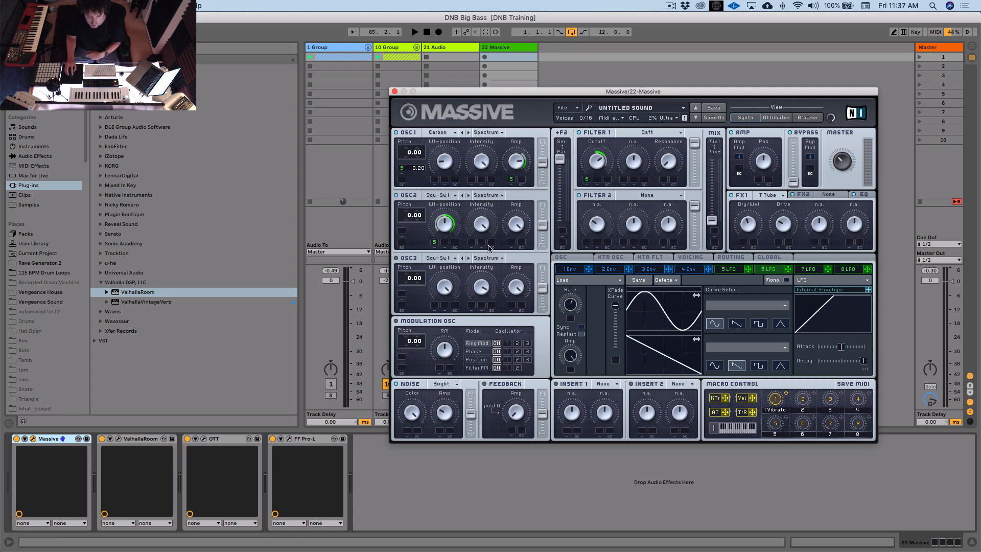
click(493, 196)
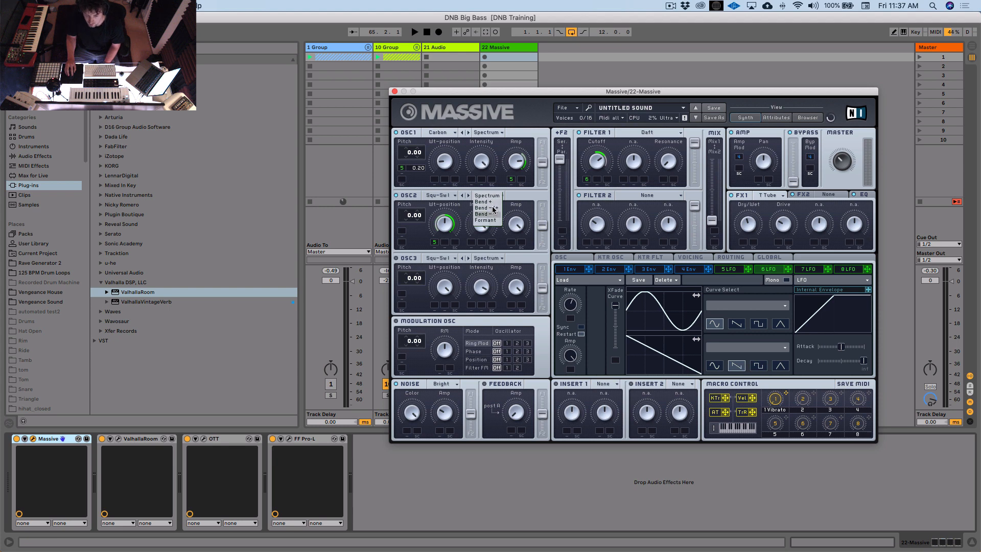
click(512, 196)
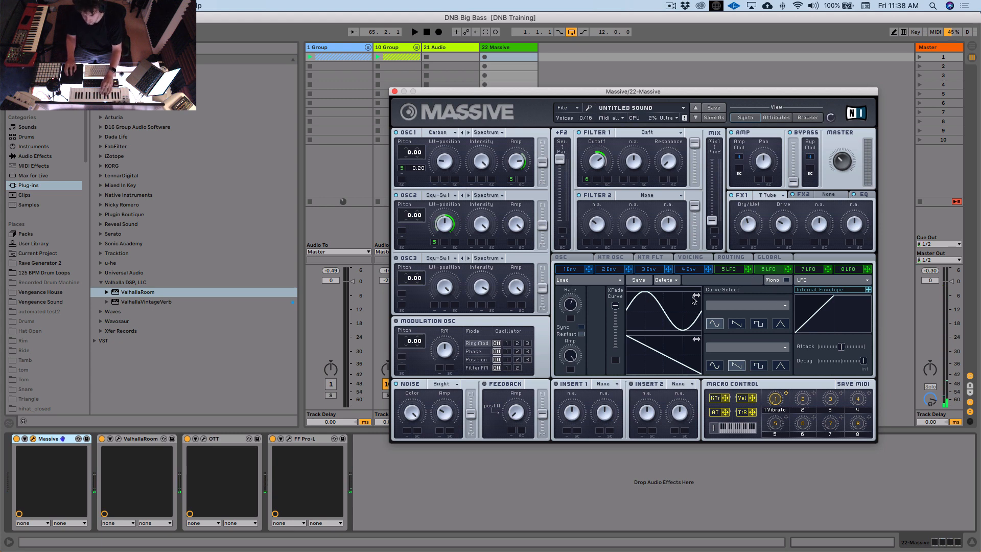
- Load Flanger Negative Mono into Massive's FX2 slot and lower its Rate
click(828, 195)
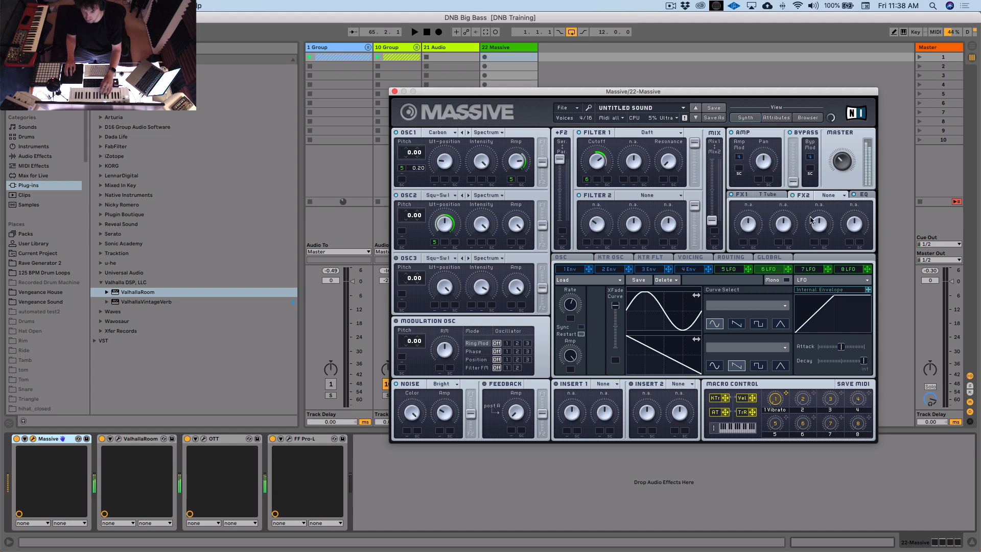
click(827, 195)
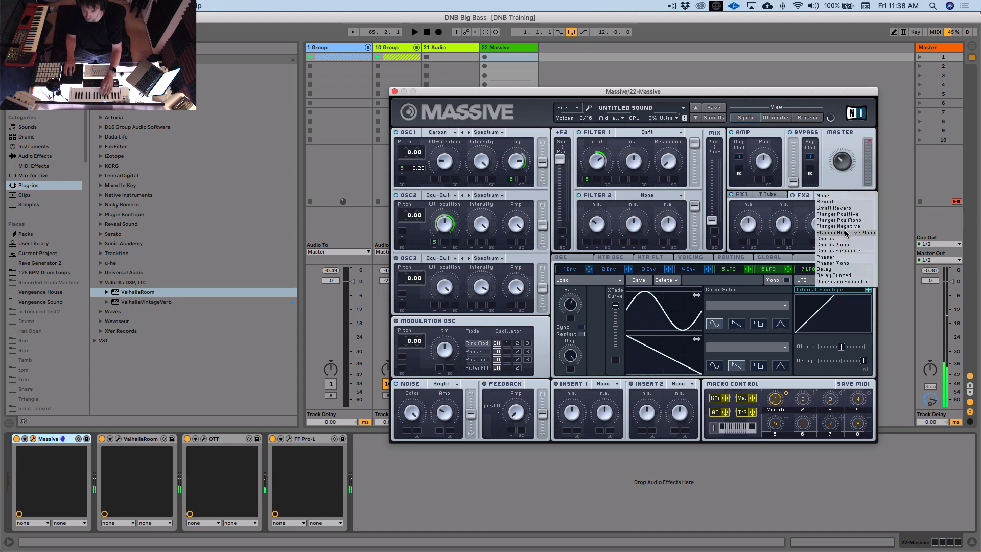
click(845, 232)
drag(787, 234, 781, 260)
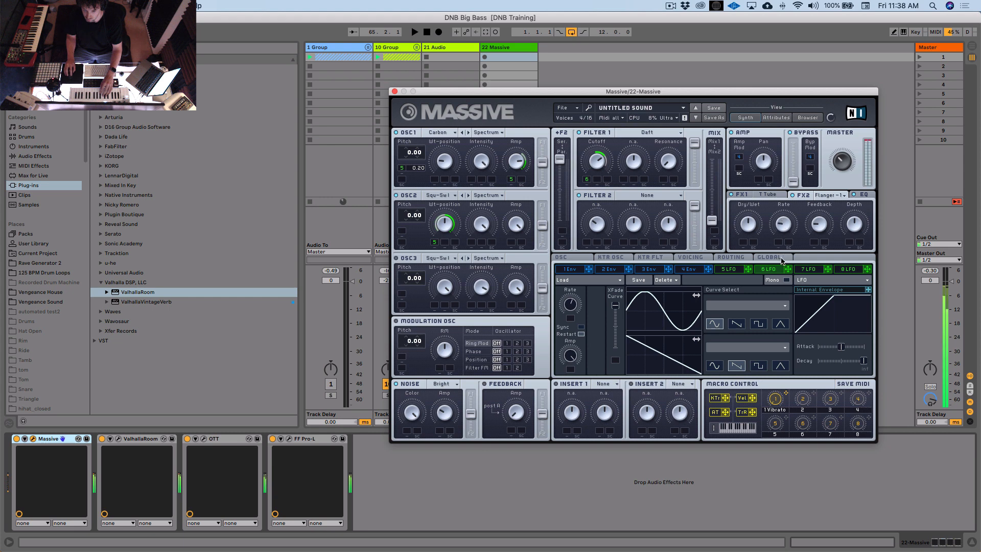
click(836, 197)
click(845, 231)
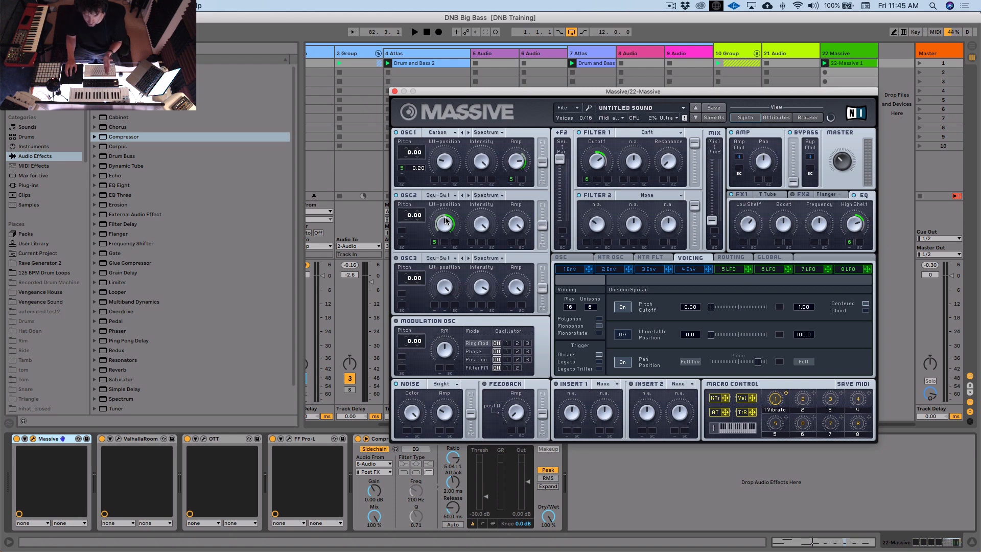
- Assign Massive's Envelope 1 to the OSC1 and OSC2 pitch at 64.00 and reduce the envelope's attack, decay level and decay time
click(572, 270)
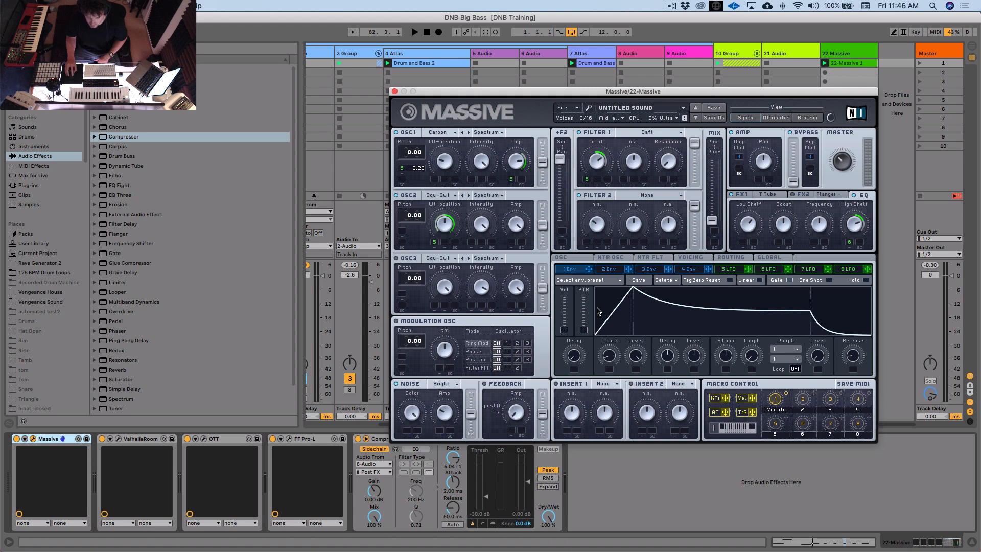
drag(612, 368, 614, 378)
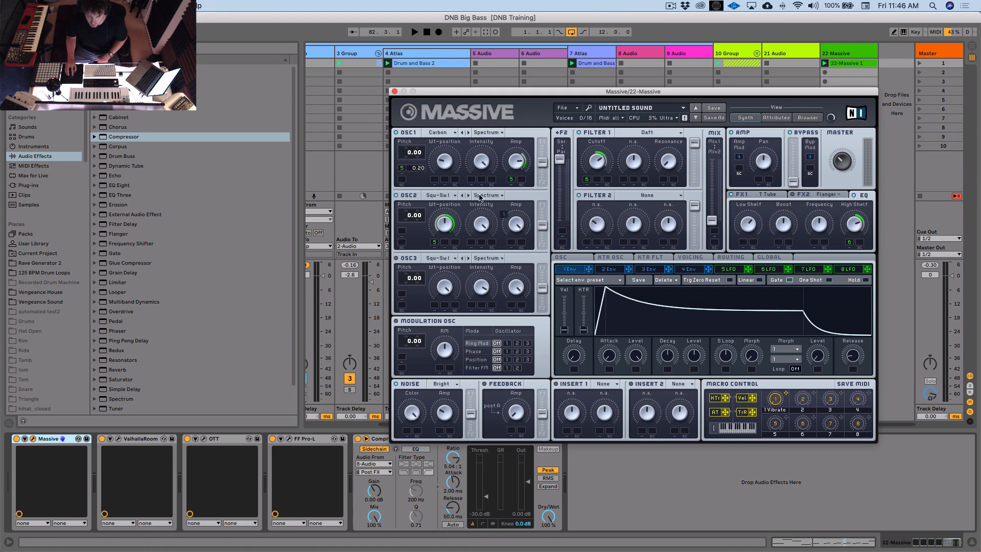
drag(480, 197, 403, 180)
drag(588, 269, 402, 242)
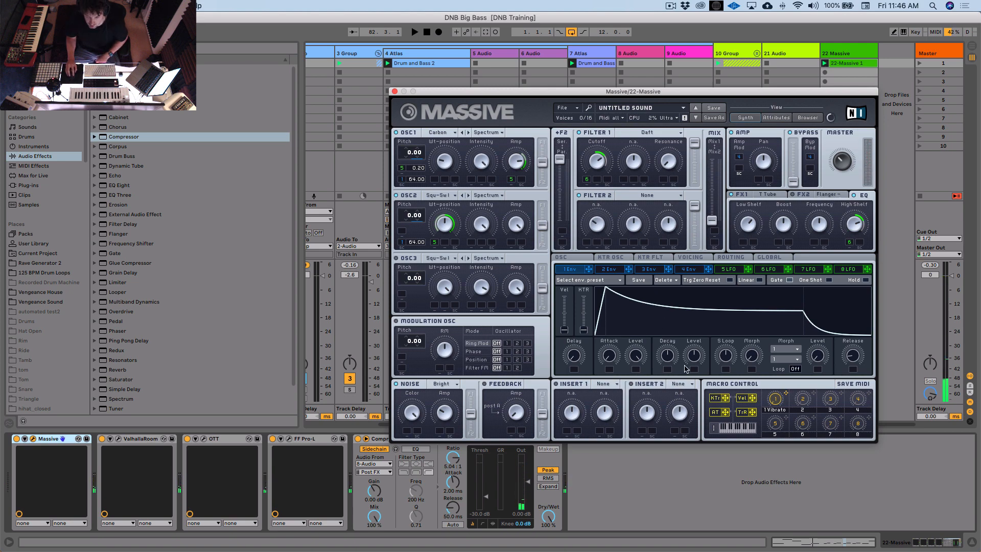
drag(694, 353, 699, 452)
drag(668, 353, 668, 379)
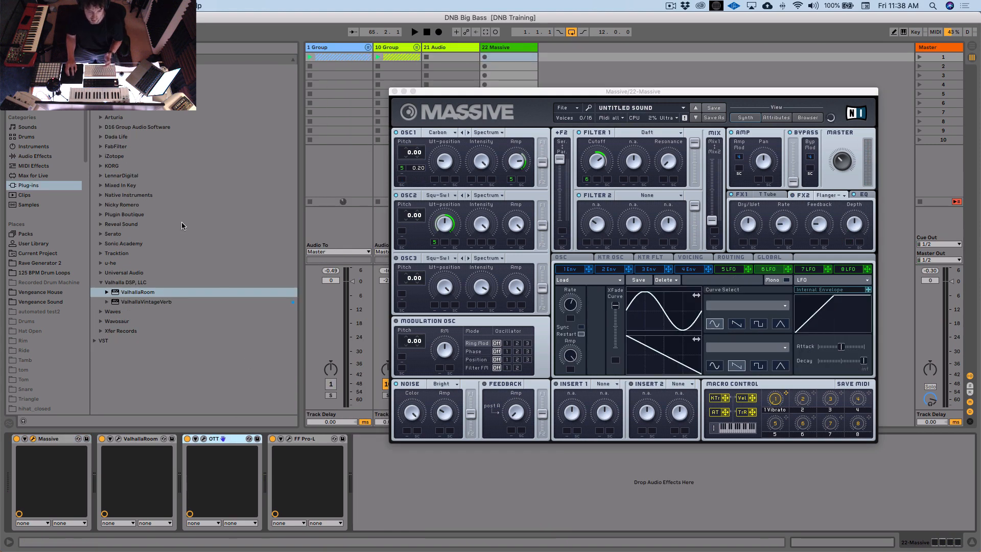
- Close Massive, unfold and activate 1 Group, and play scene 1 briefly to hear the drums
click(394, 92)
click(368, 47)
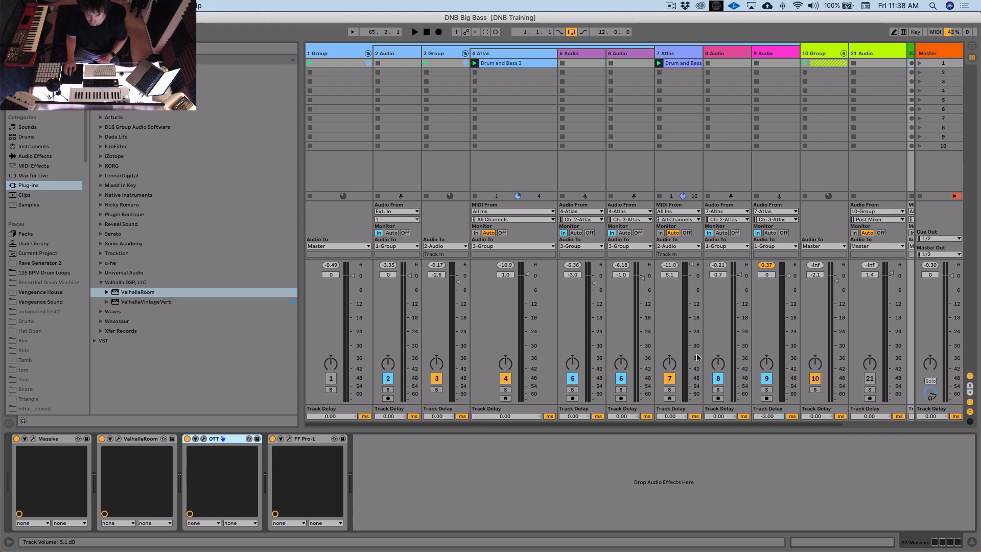
click(331, 378)
click(920, 63)
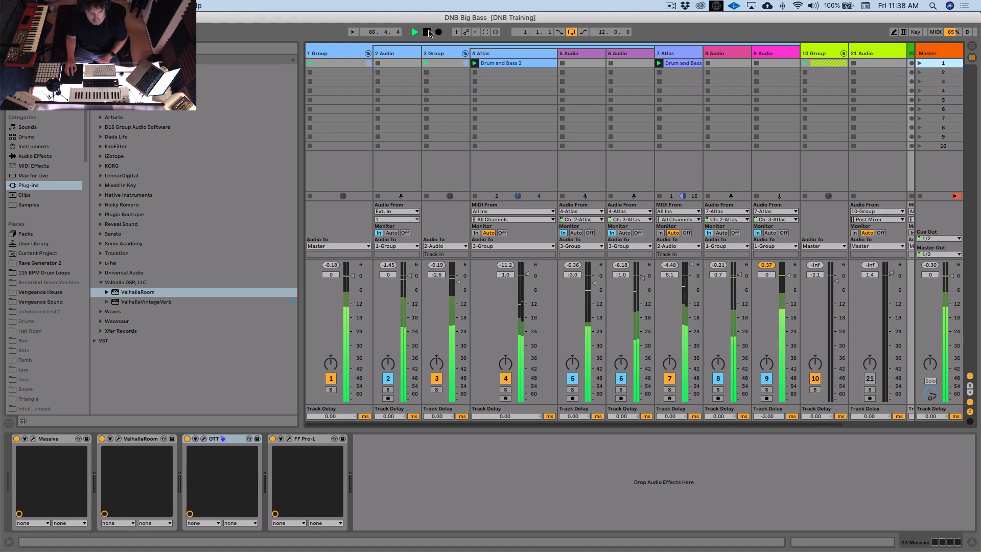
click(428, 32)
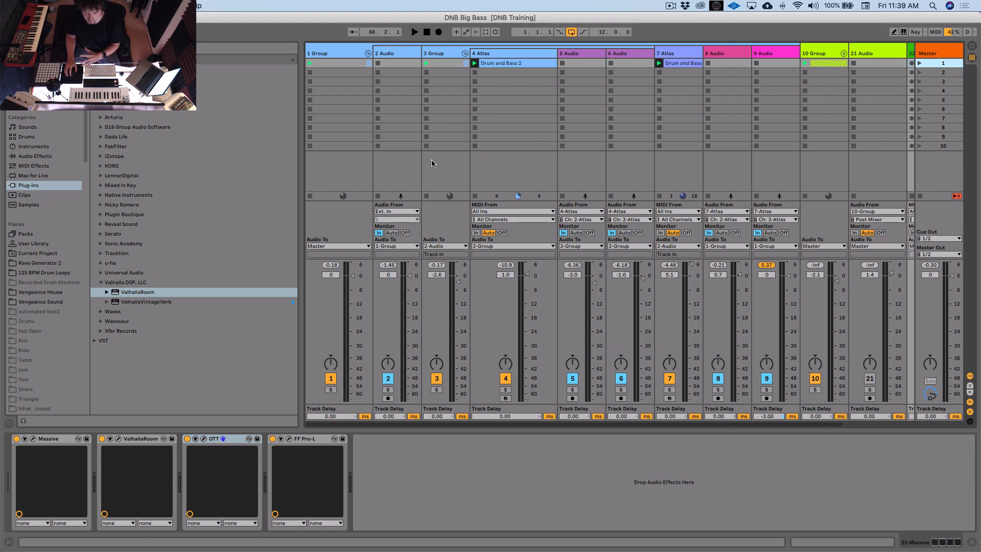
- Open the Atlas drum instrument on track 7 and view its available sample maps
click(672, 54)
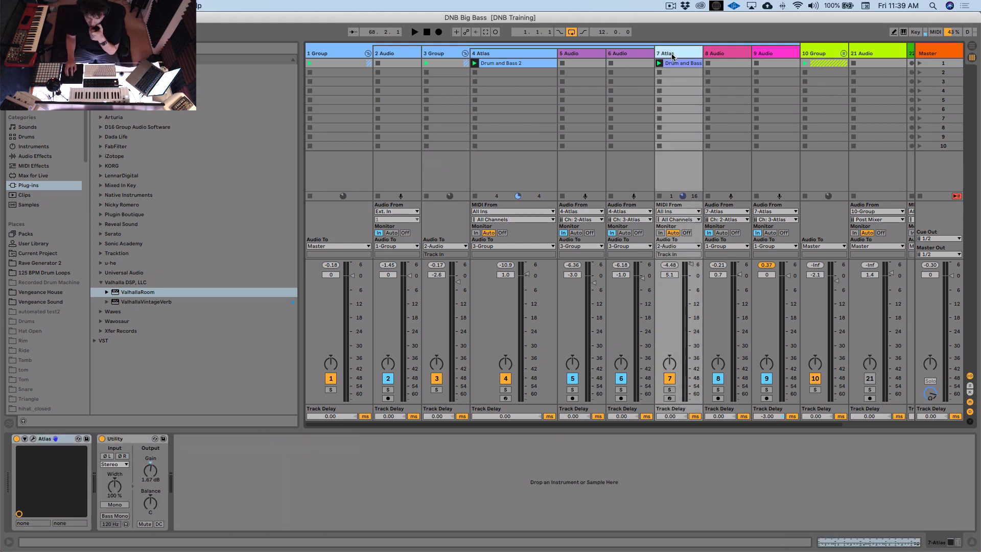
click(537, 54)
click(676, 54)
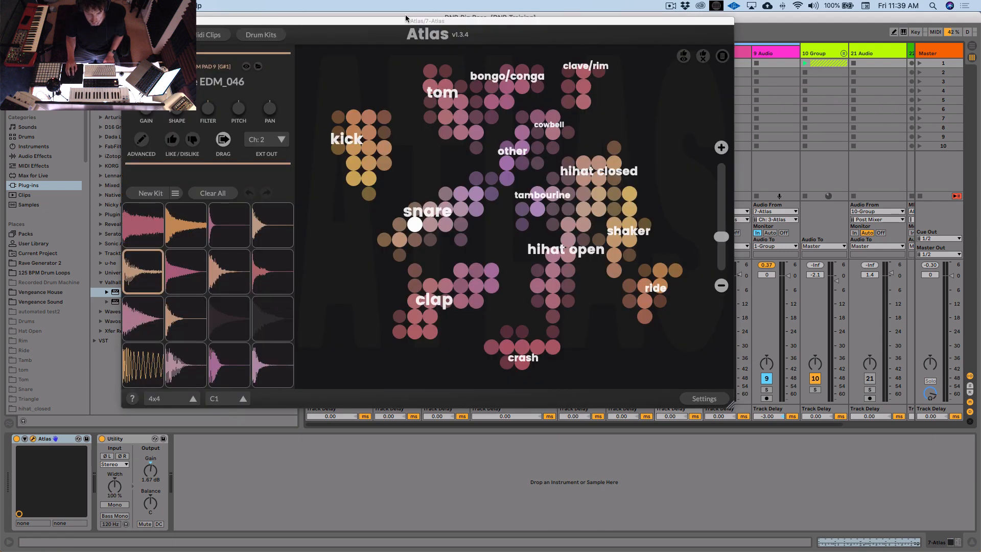
drag(406, 19, 461, 77)
click(205, 94)
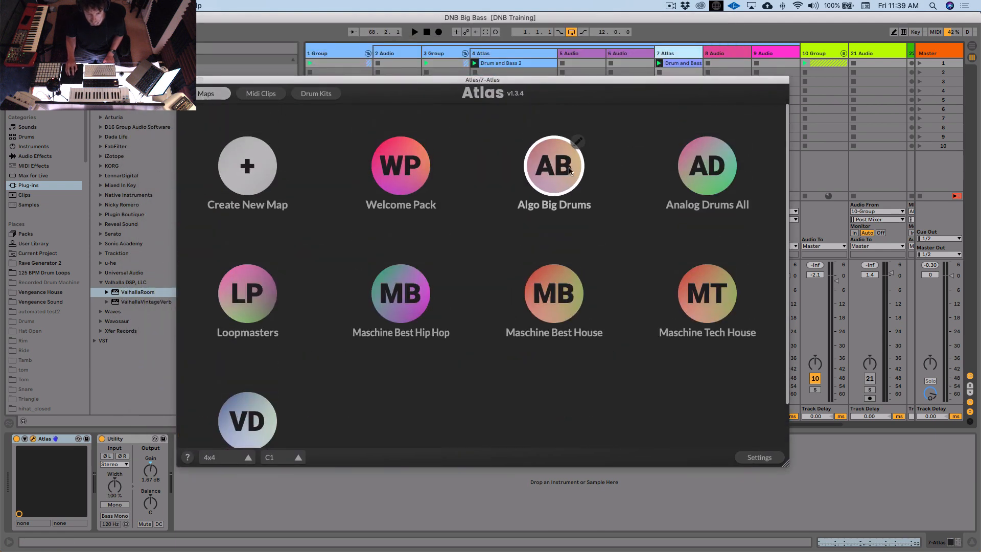
click(220, 96)
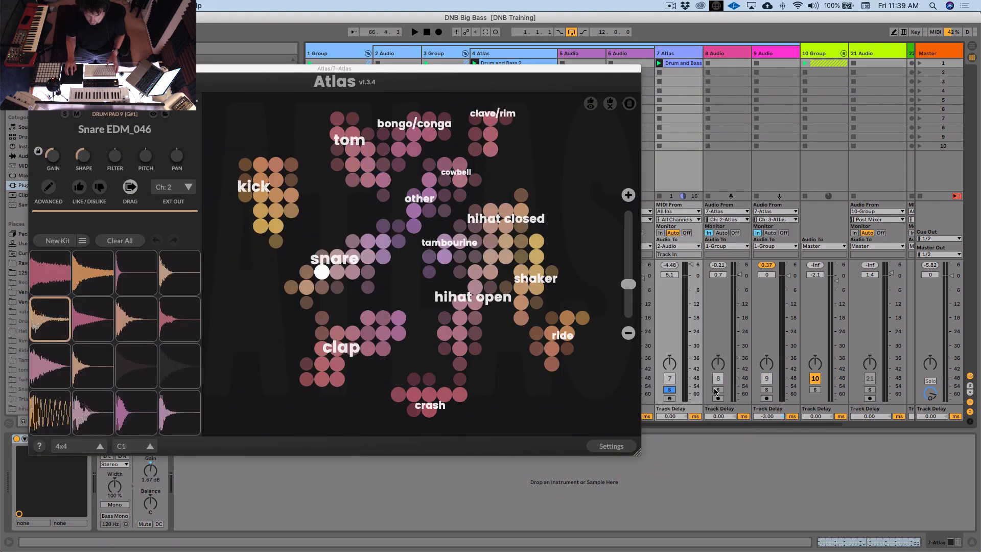
- Solo tracks 8 and 9 alongside track 7, play the drum pattern, and select the snare on Atlas's pad 2
key(space)
click(718, 389)
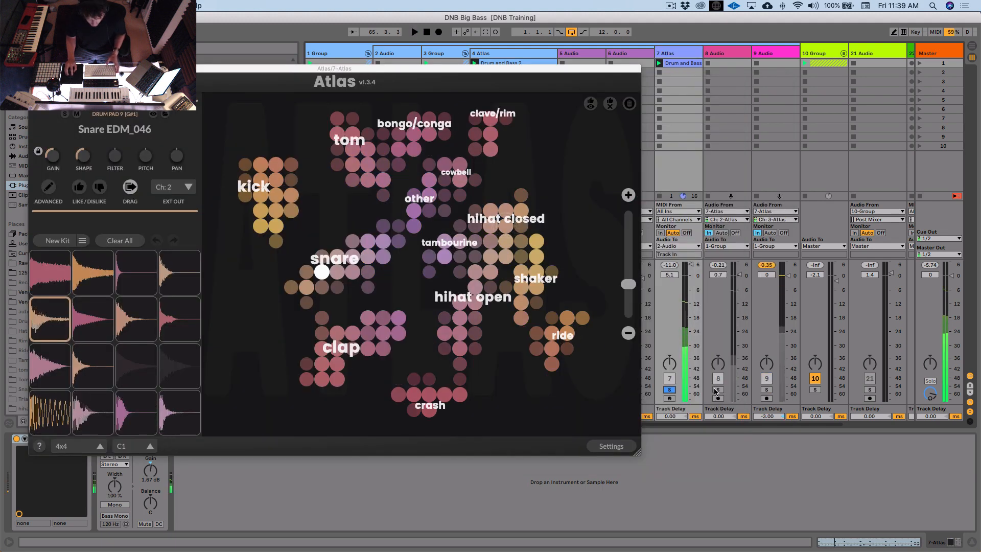
click(766, 389)
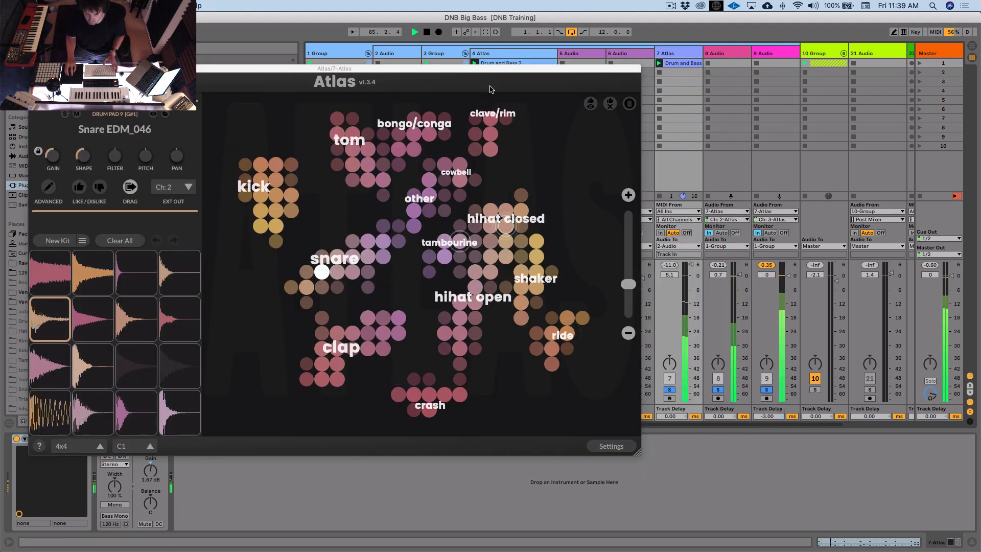
drag(478, 73, 699, 76)
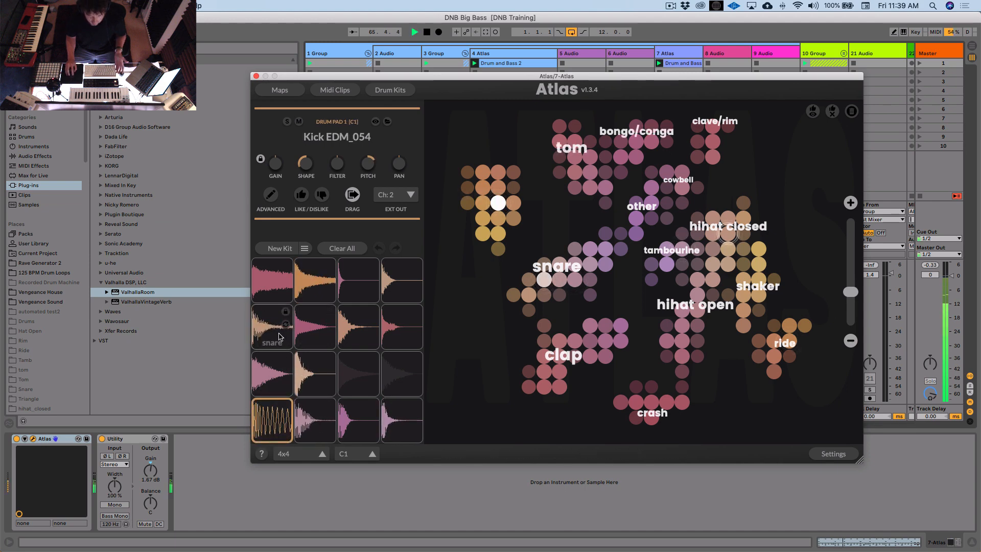
click(309, 423)
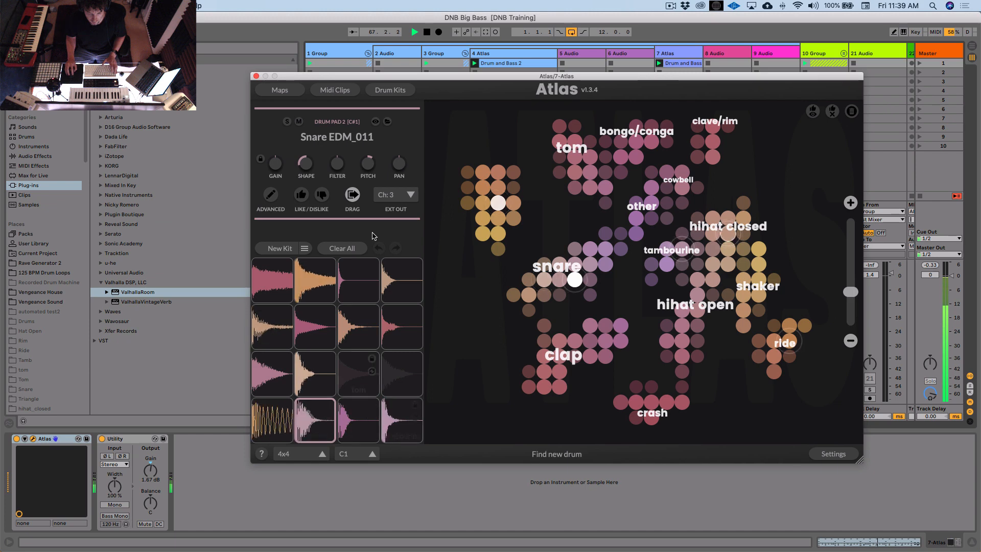
drag(532, 77, 471, 92)
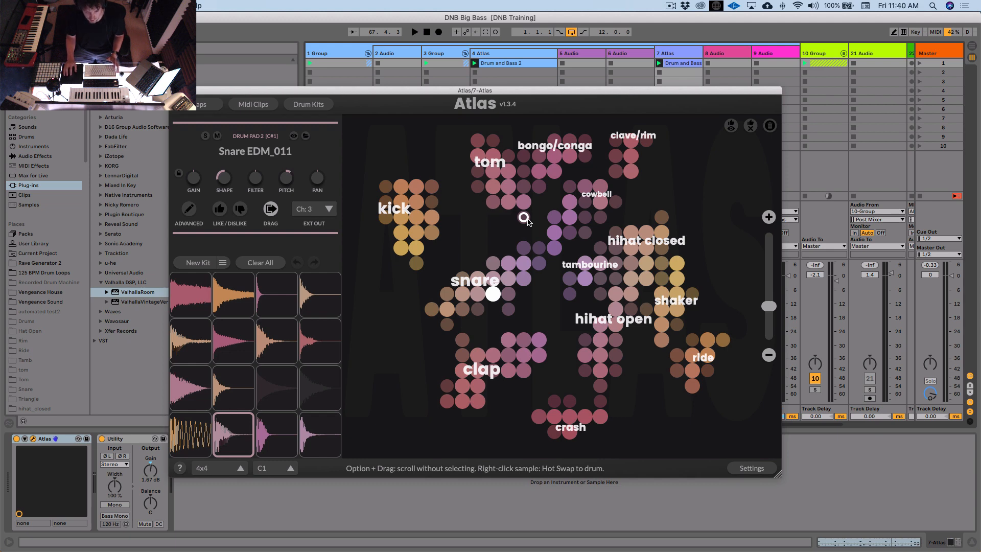
- Generate three new random drum kits in Atlas while the pattern plays
key(space)
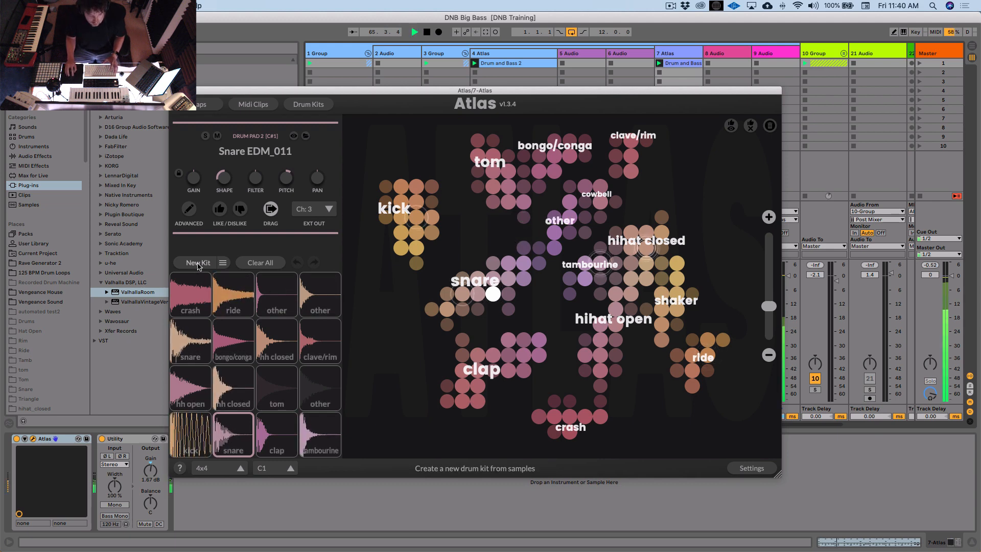
click(198, 263)
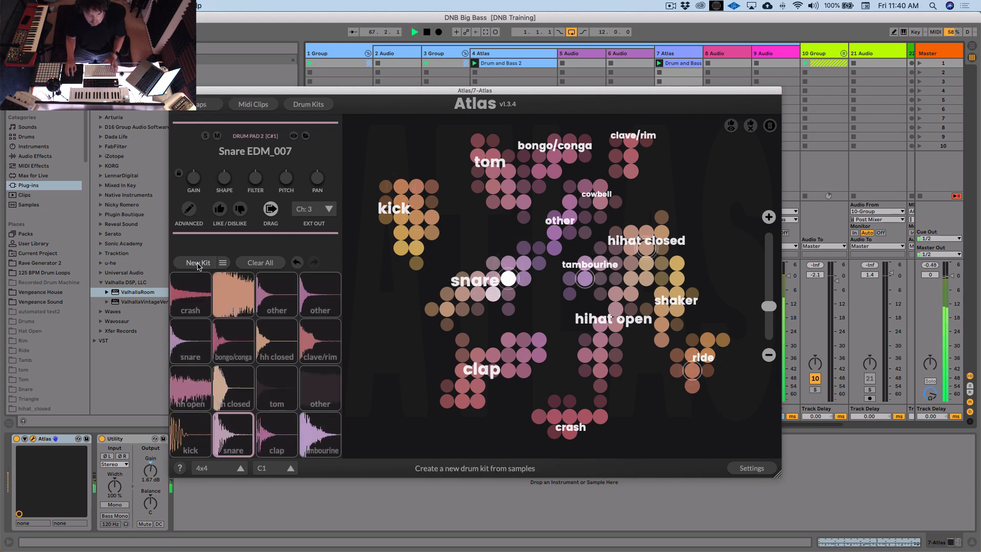
click(198, 263)
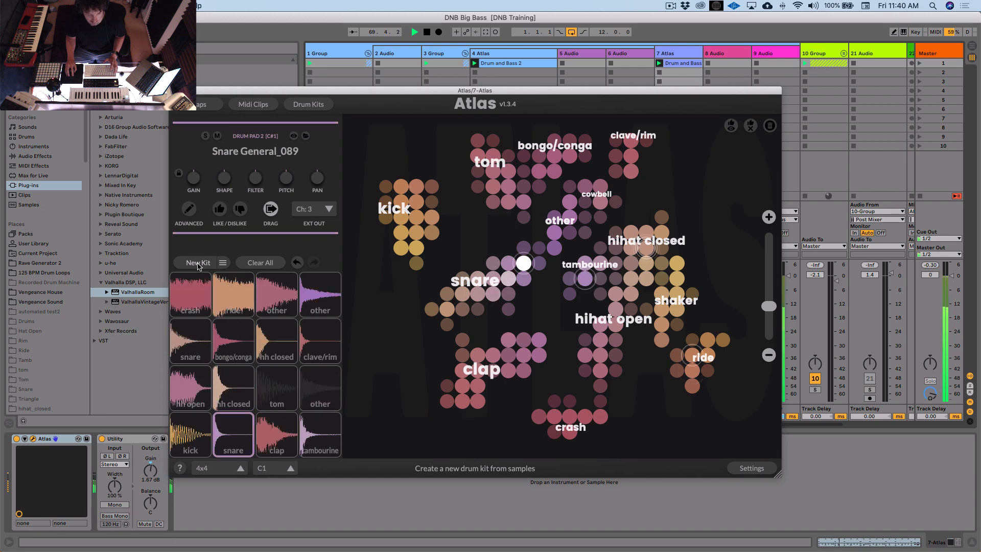
click(198, 263)
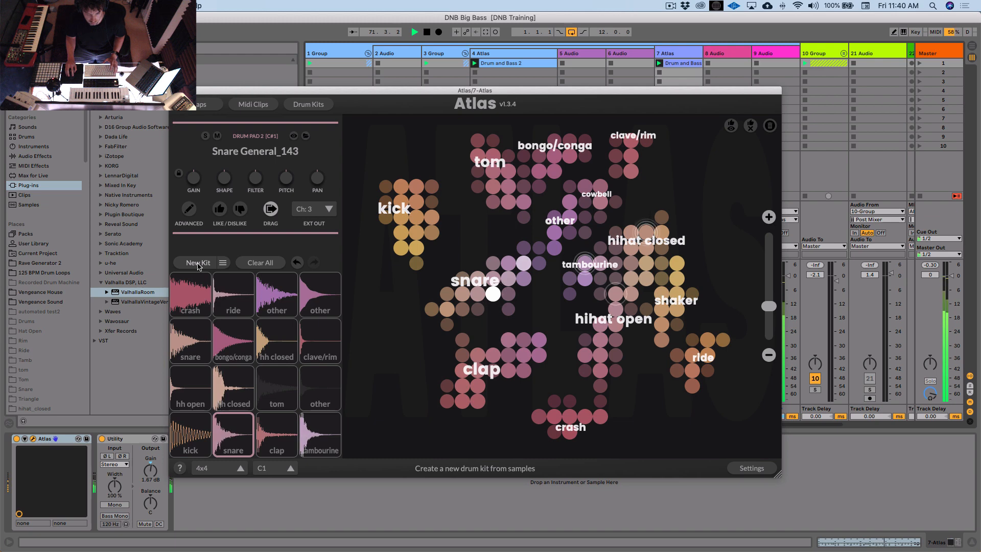
- Undo the three Atlas kit randomizations and play the pattern with the original kit
click(297, 263)
click(296, 262)
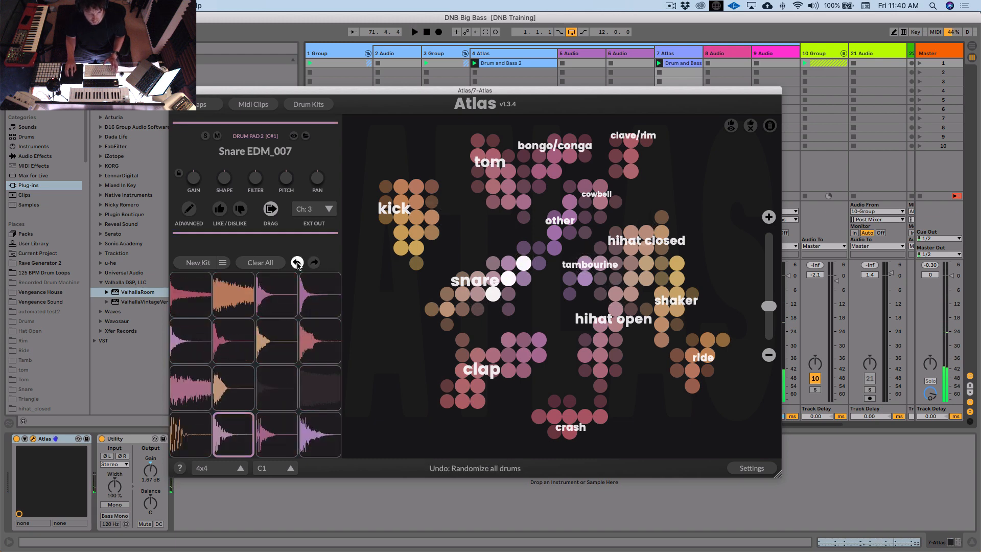
click(297, 263)
key(space)
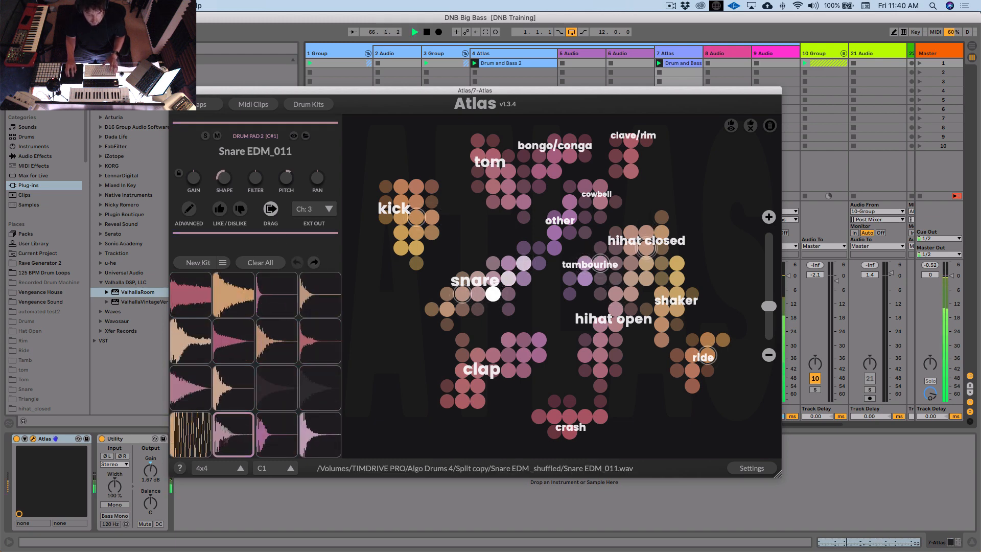
- Close Atlas on track 7, clear the solos on tracks 7 to 9, and solo group 3 to play its drum layer
click(175, 90)
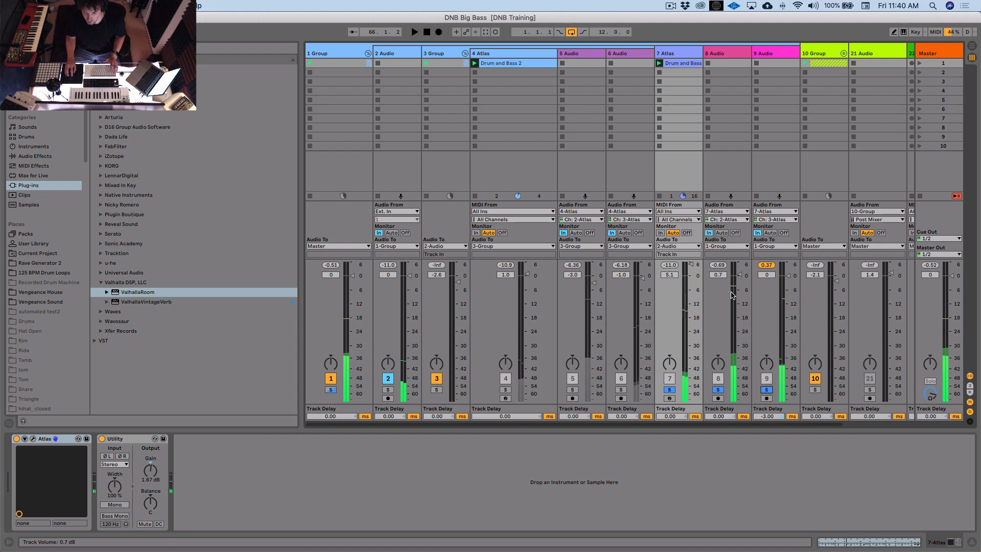
click(670, 389)
click(506, 64)
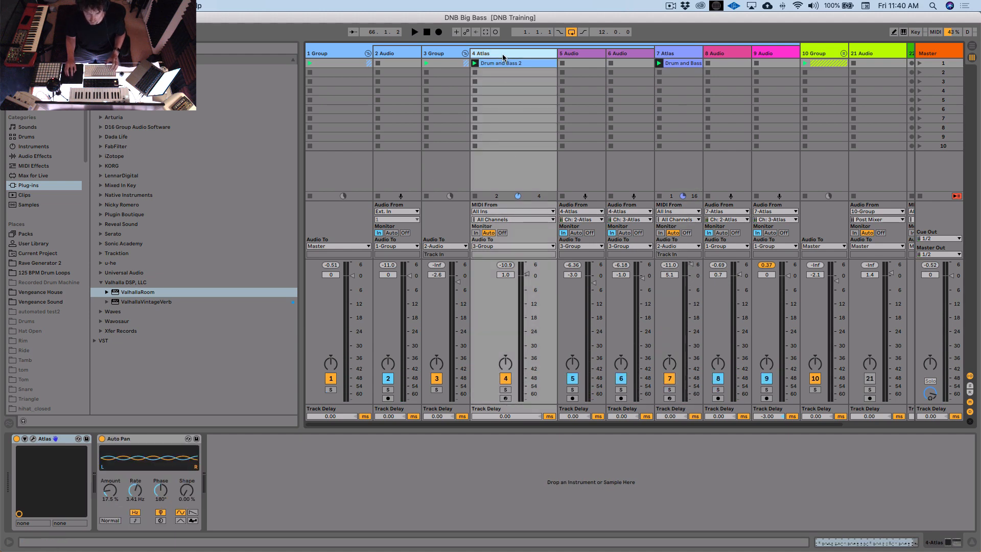
click(437, 390)
key(space)
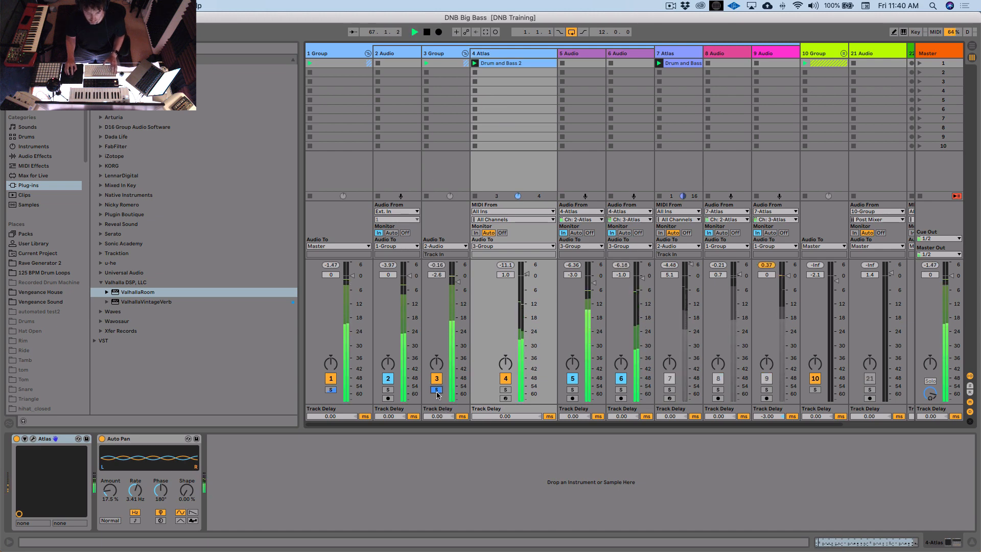
key(space)
- Open the Atlas instrument on track 4, play its drum pattern, and move the Atlas window clear of the tracks
click(509, 55)
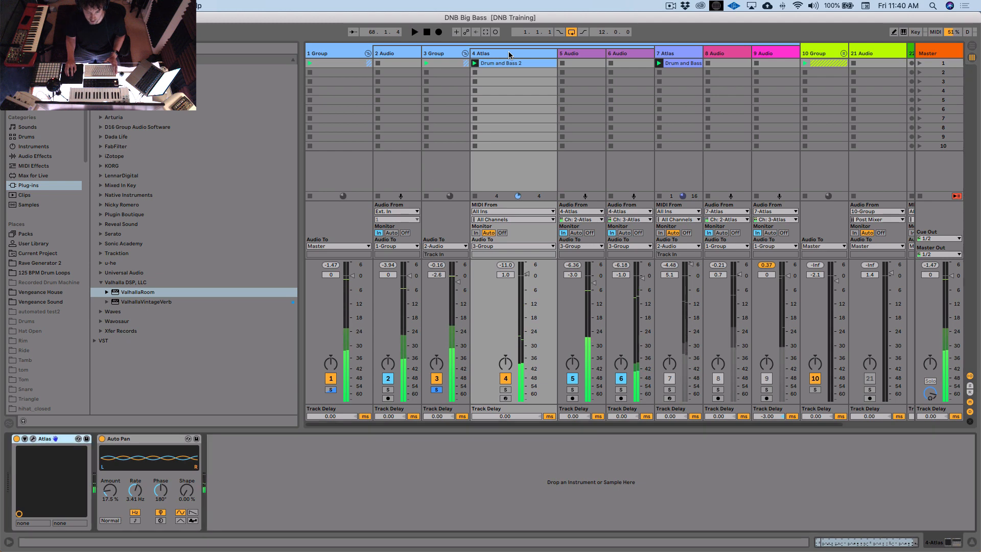
click(47, 438)
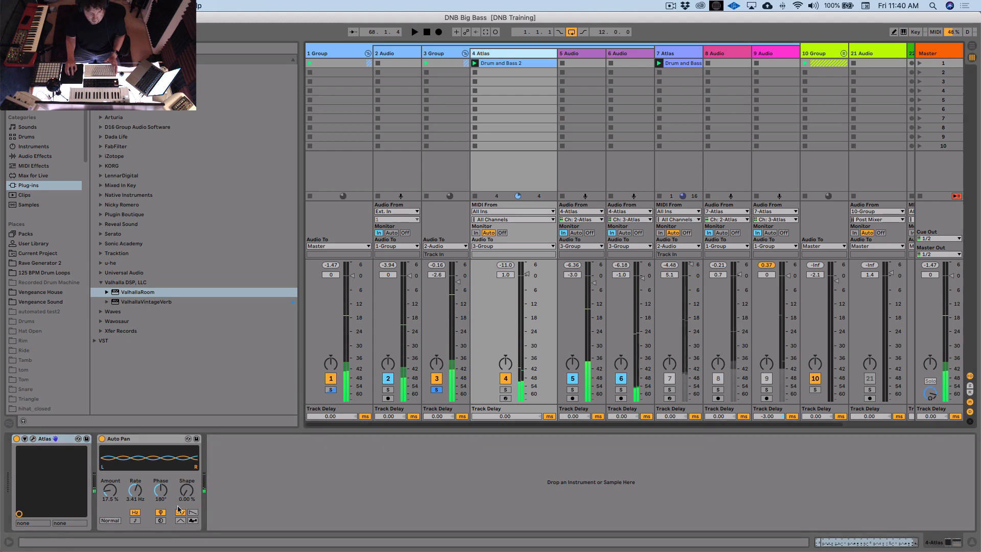
click(33, 439)
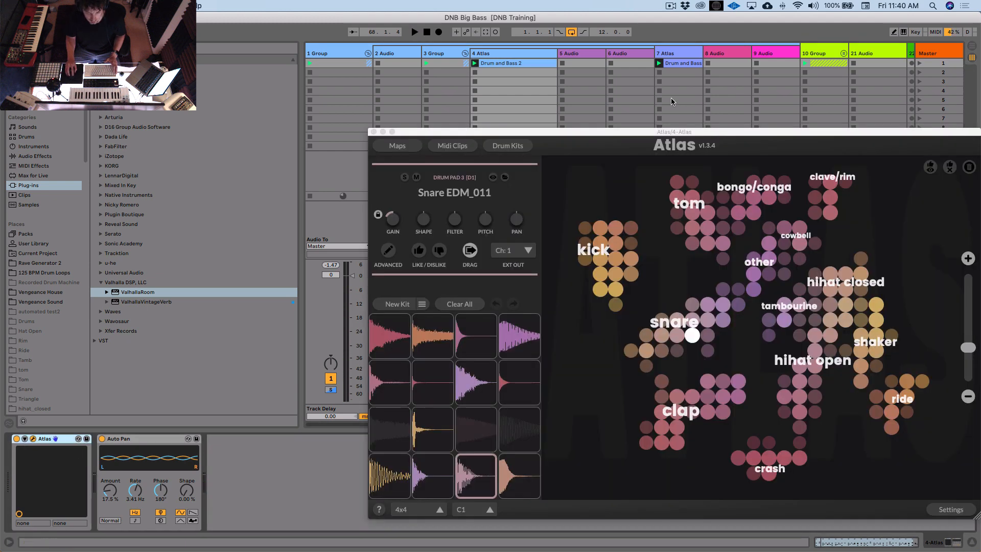
key(space)
drag(575, 134, 696, 246)
key(space)
- Inspect Dirt, Solid EQ and Decimort 2 in group 3's effect chain, comparing the drums with Decimort 2 bypassed, and close the plug-in windows
click(439, 53)
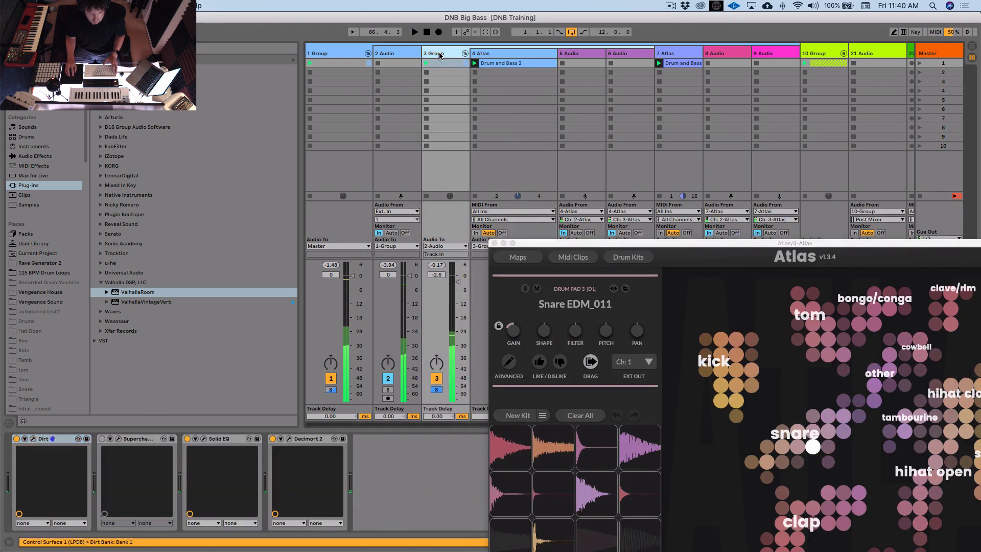
click(34, 439)
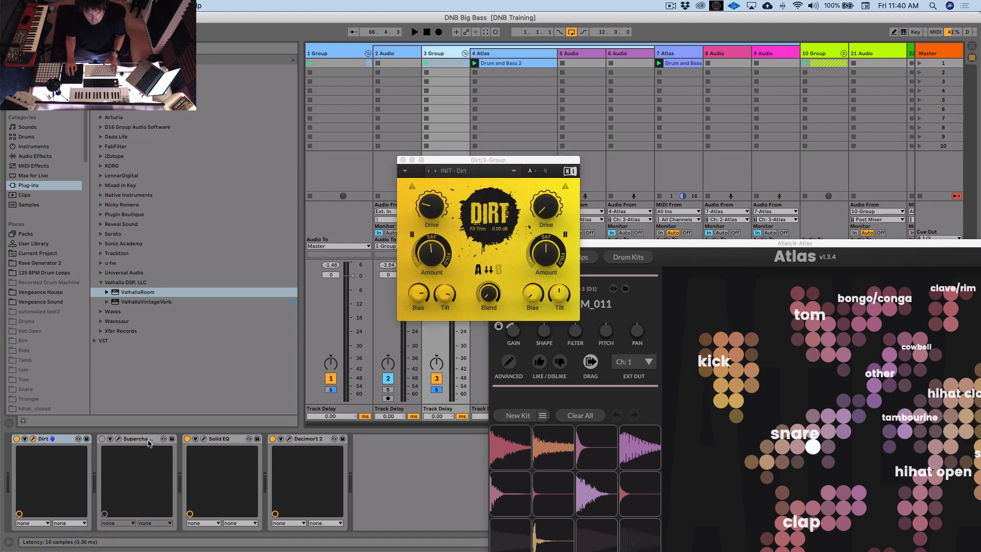
click(143, 442)
click(224, 442)
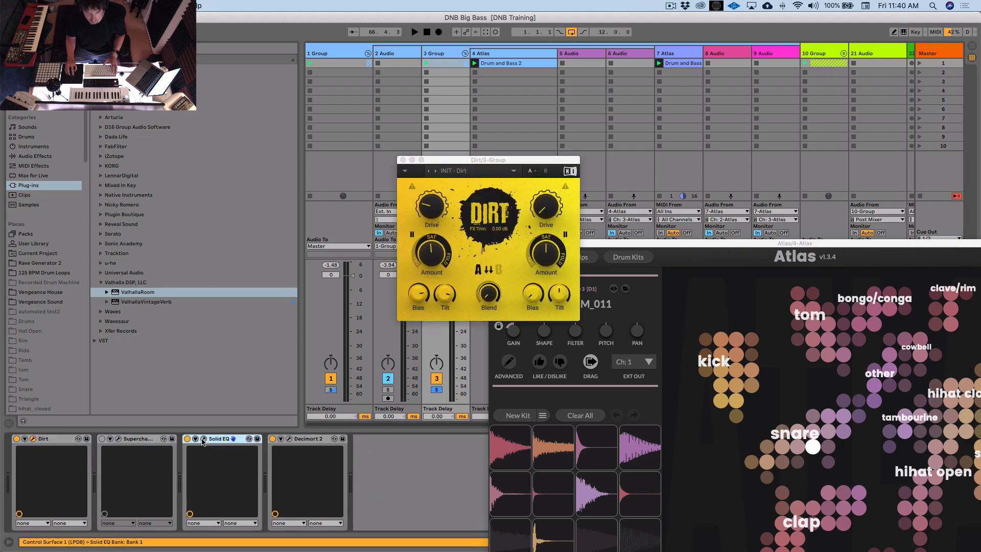
click(204, 439)
drag(675, 123, 266, 75)
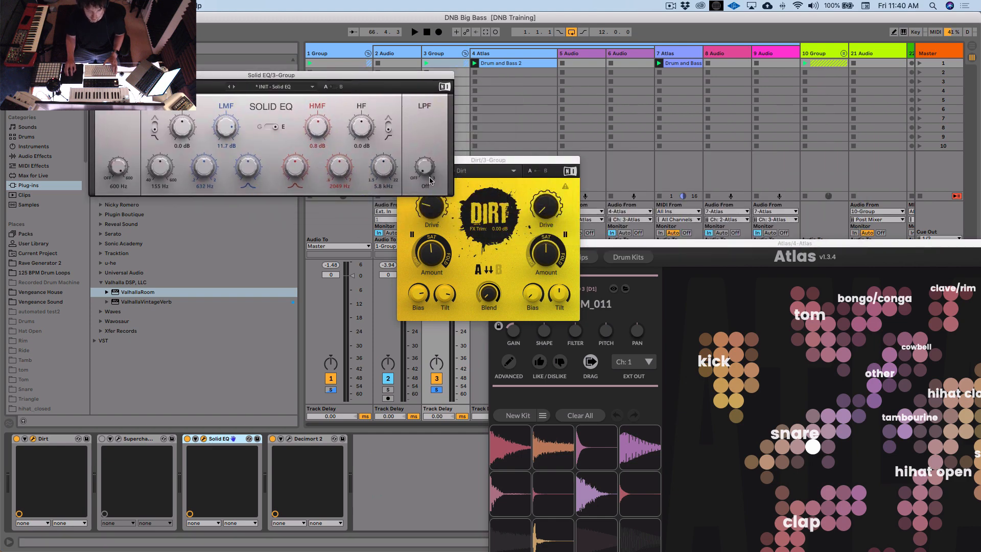
click(95, 75)
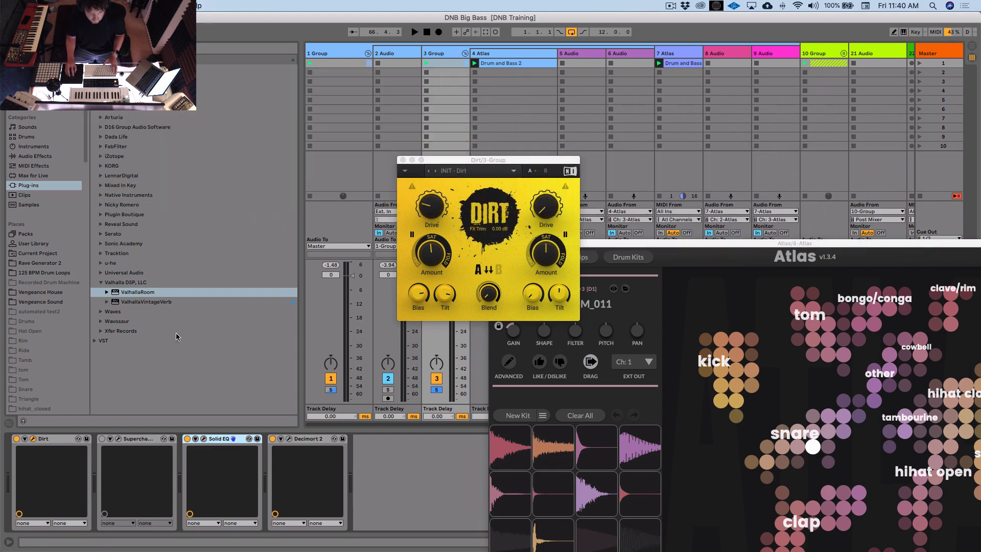
click(312, 440)
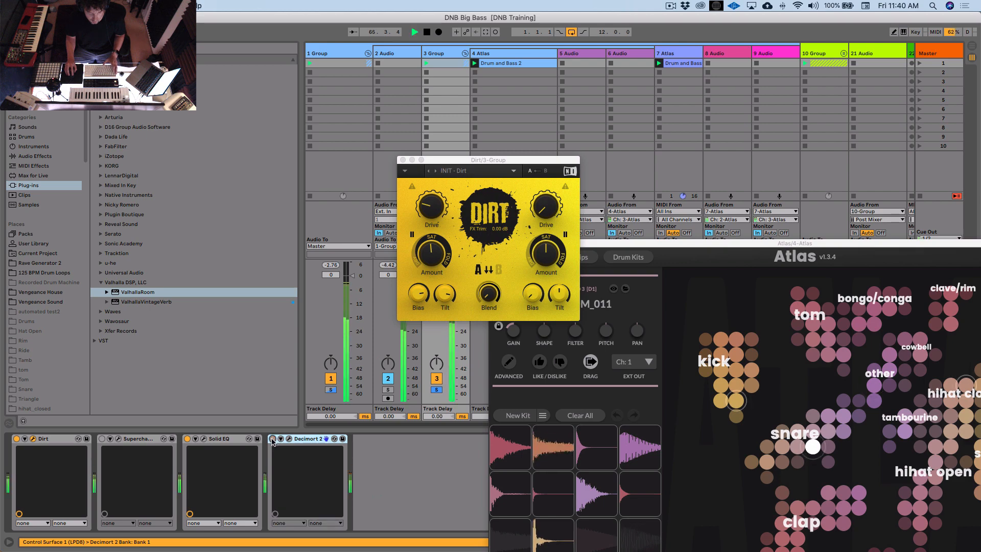
click(402, 161)
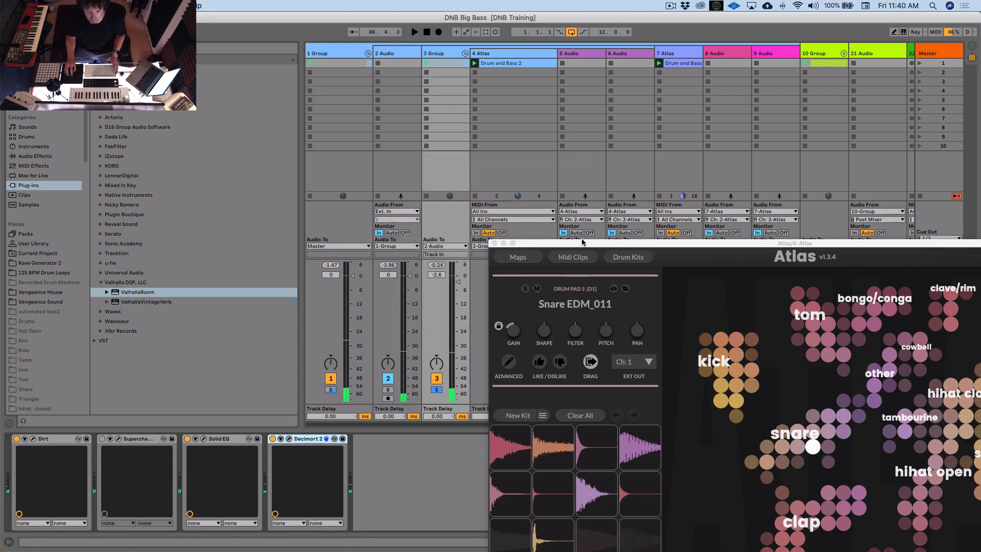
- Generate new random drum kits in track 4's Atlas while the pattern plays
drag(587, 244, 547, 106)
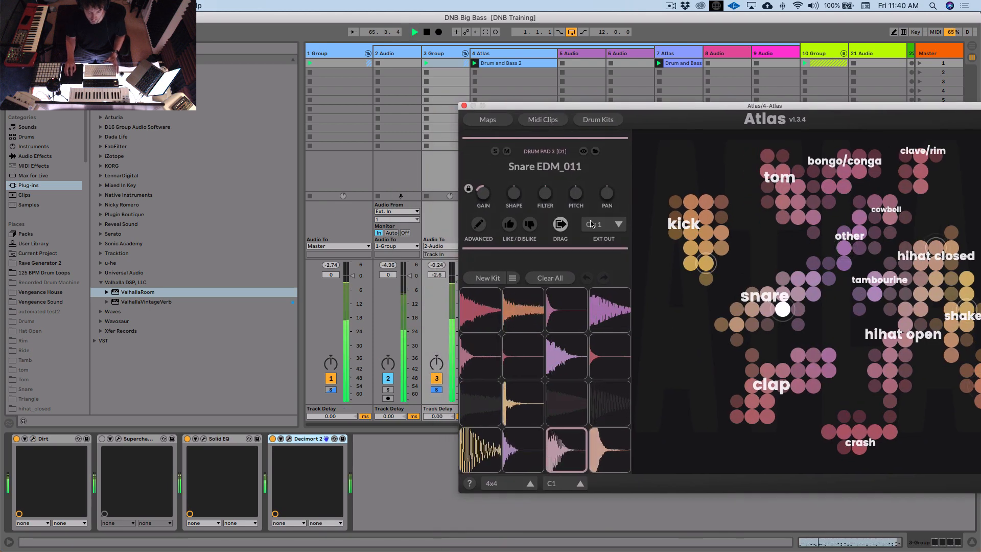
click(492, 278)
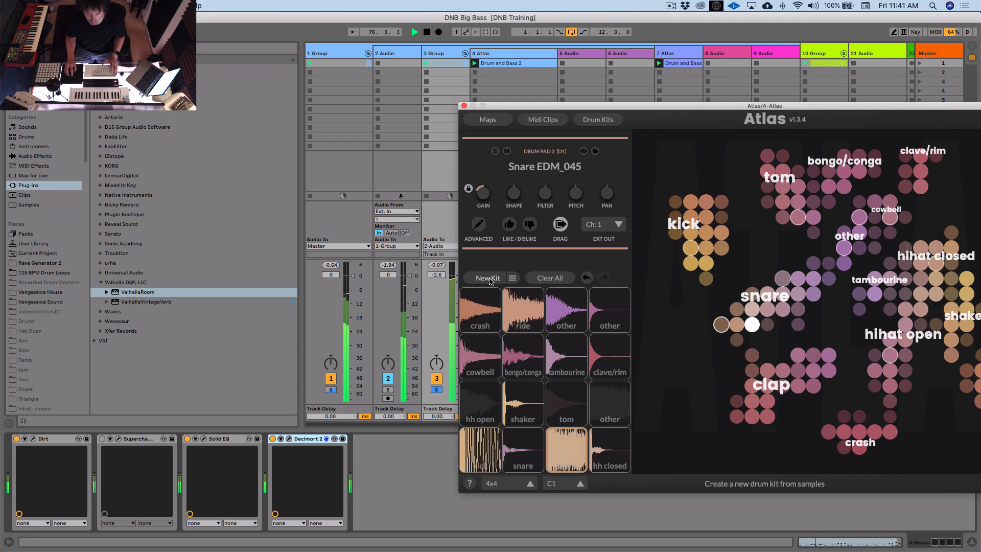
click(490, 279)
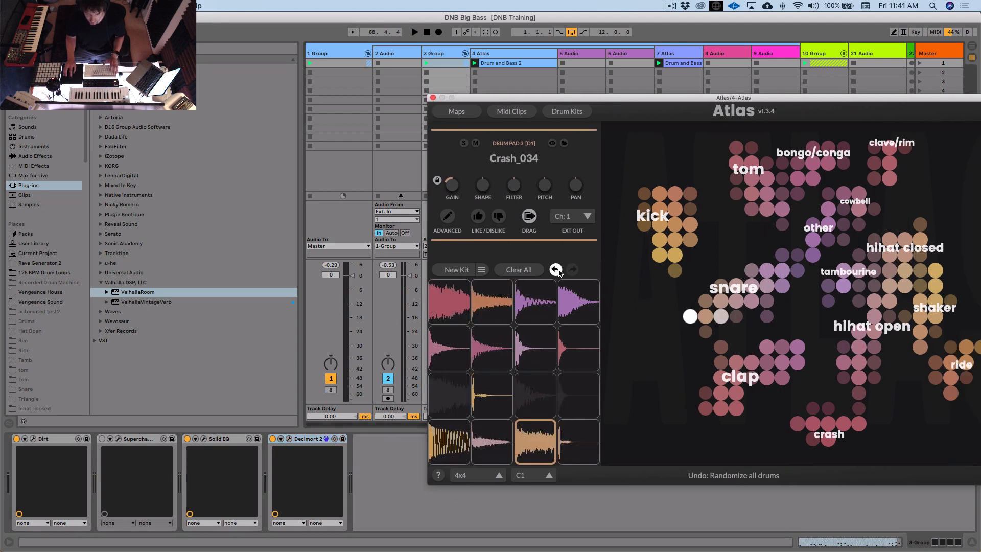
- Undo all kit randomizations in track 4's Atlas while the unsoloed drums play, and close Atlas
click(558, 270)
click(557, 271)
click(557, 270)
key(space)
click(557, 270)
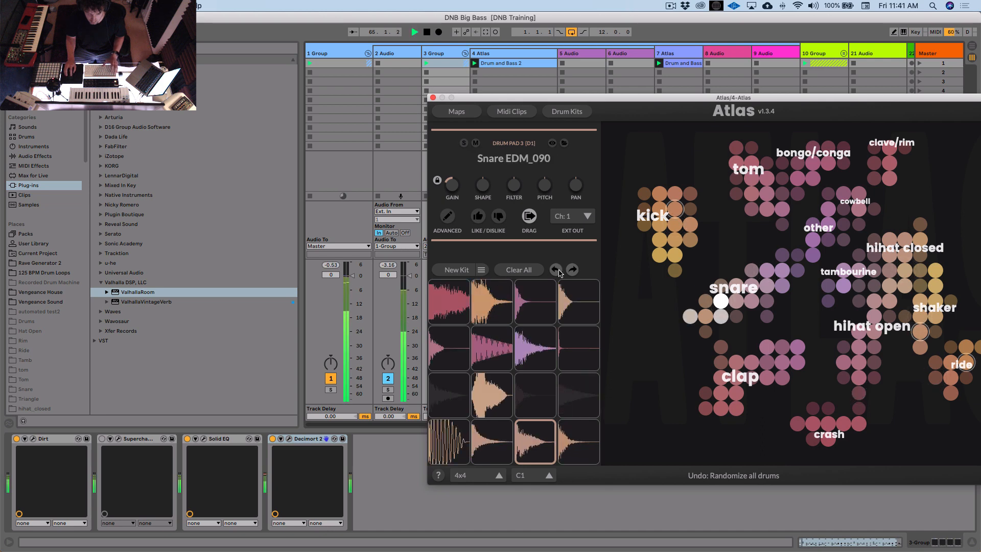
click(557, 270)
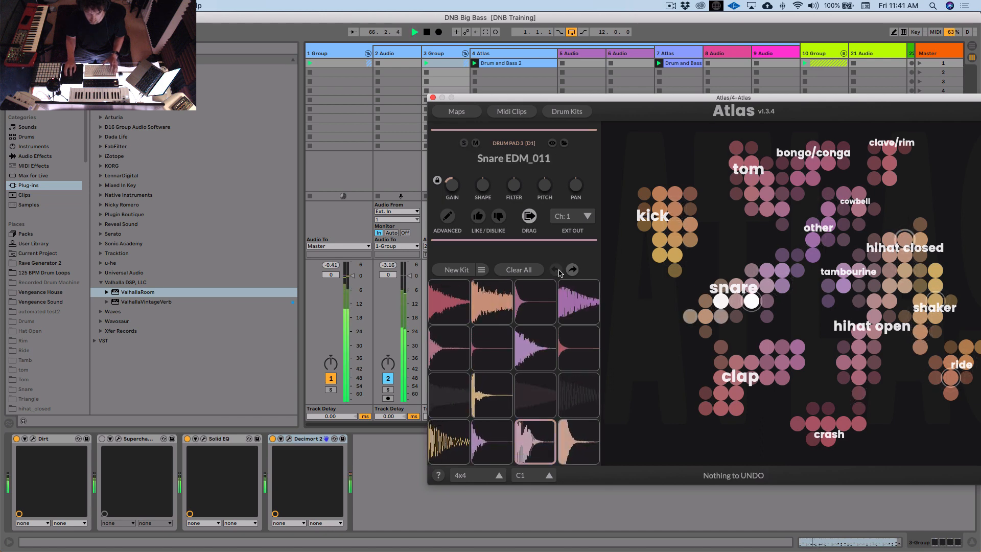
click(433, 98)
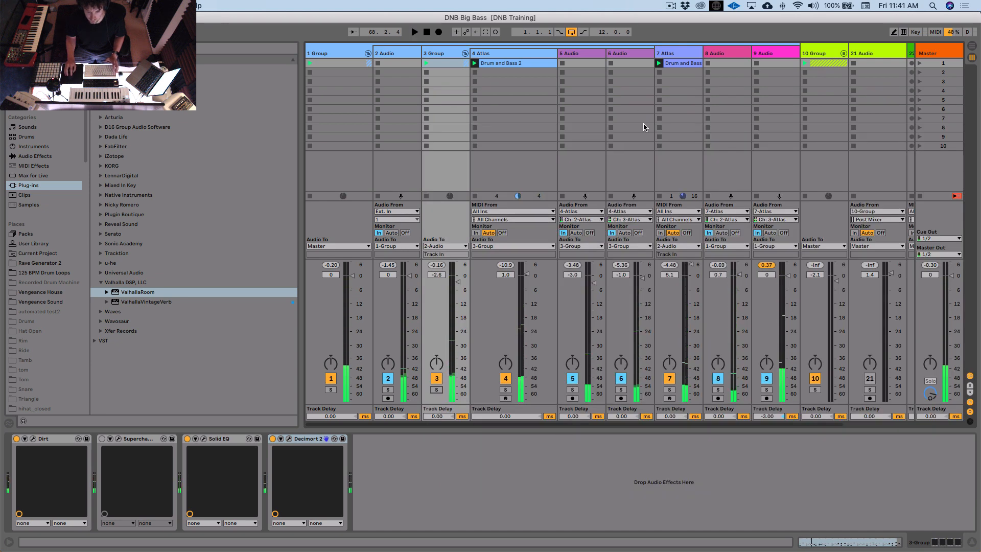
- Play the full drum groove and look over the UAD effects on group 1
click(332, 49)
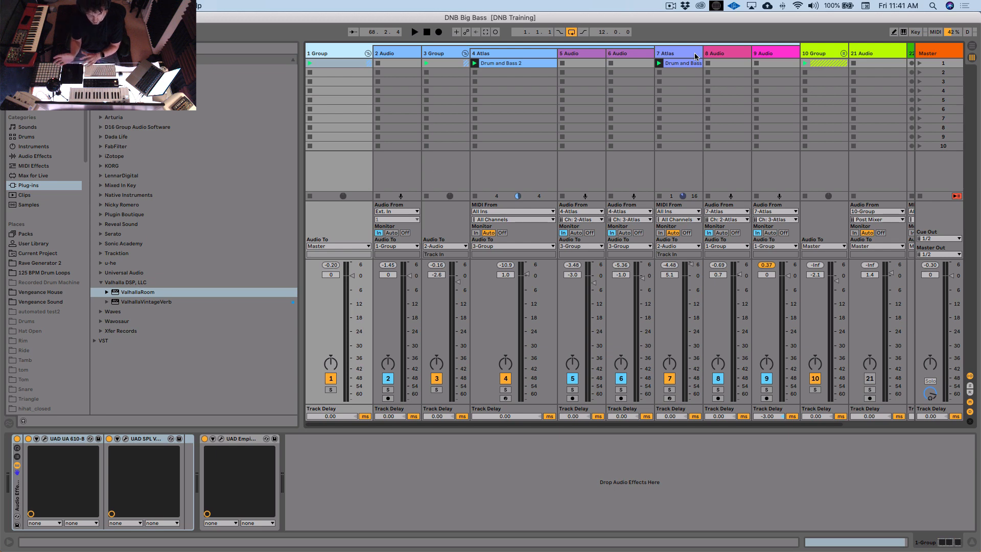
key(space)
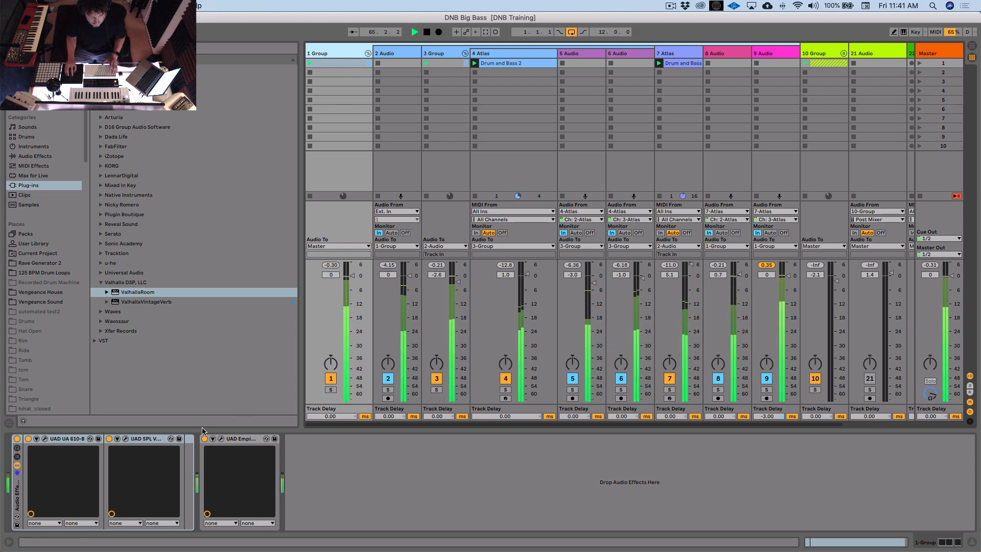
key(space)
click(66, 464)
click(65, 440)
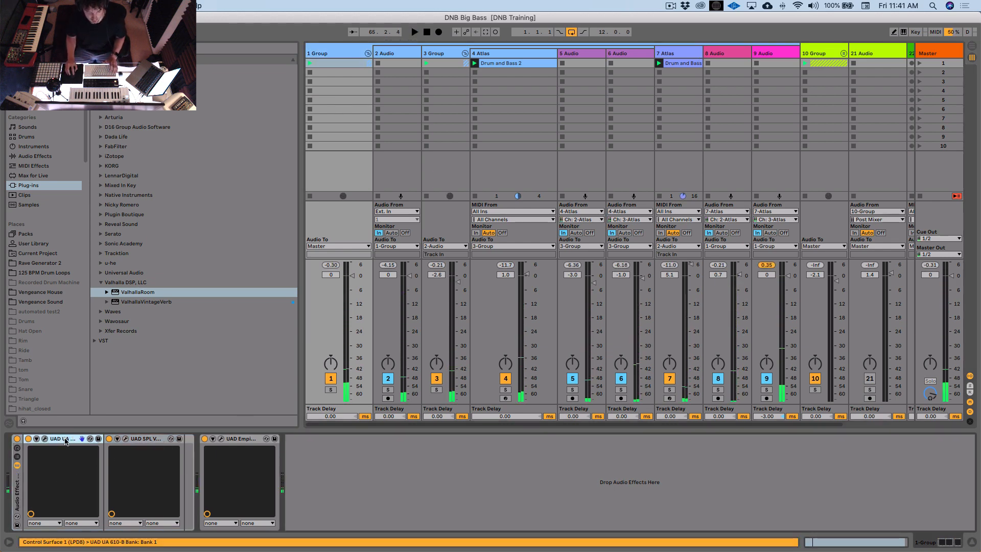
click(148, 439)
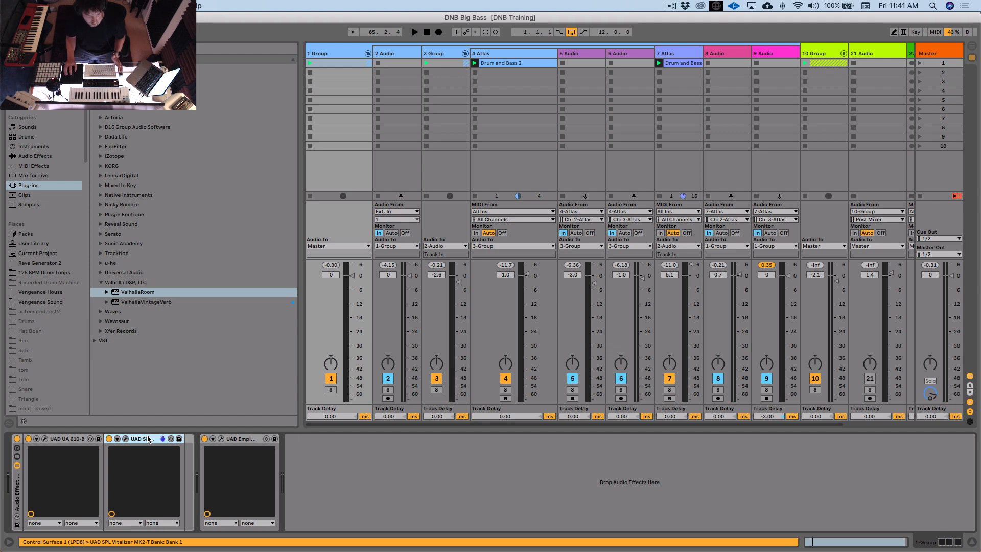
- Open the UAD UA 610-B preamp on group 1 and compare the groove with it bypassed and active
click(53, 440)
click(45, 438)
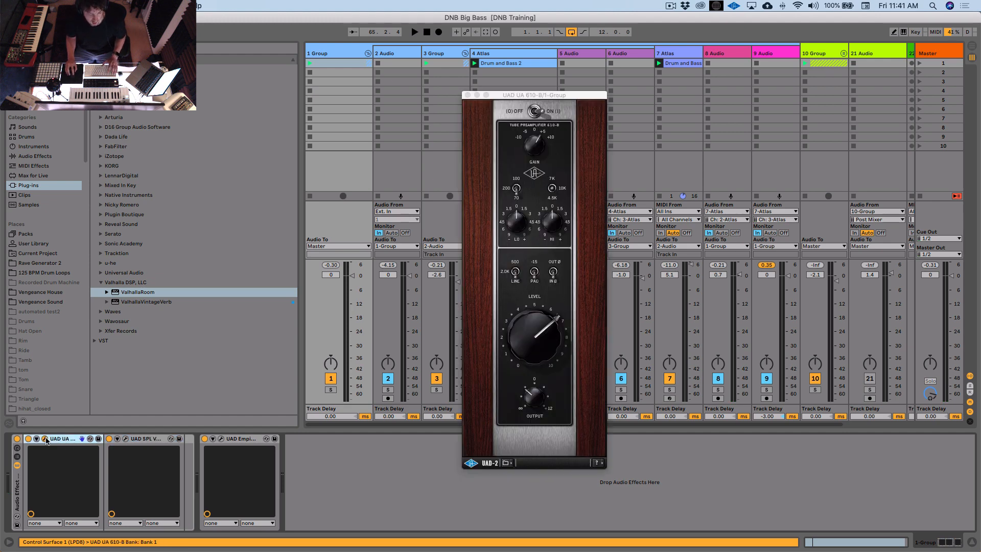
key(space)
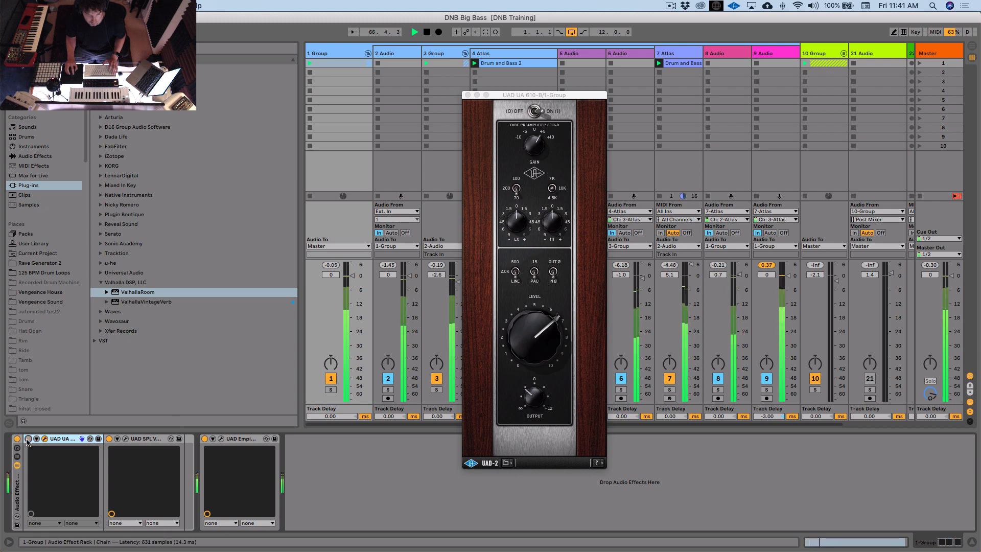
key(space)
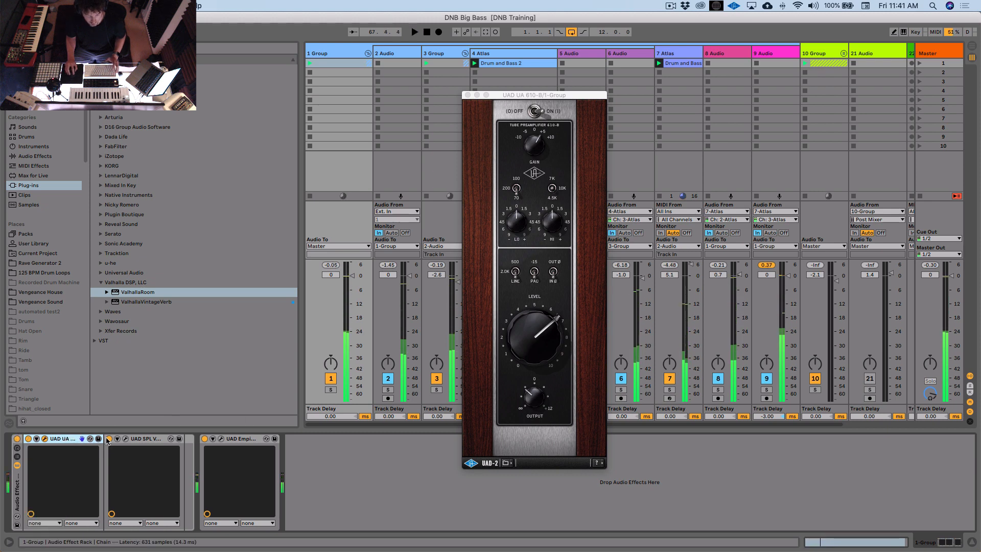
- Open the UAD SPL Vitalizer MK2-T on group 1 and compare the groove with it bypassed and active
click(125, 439)
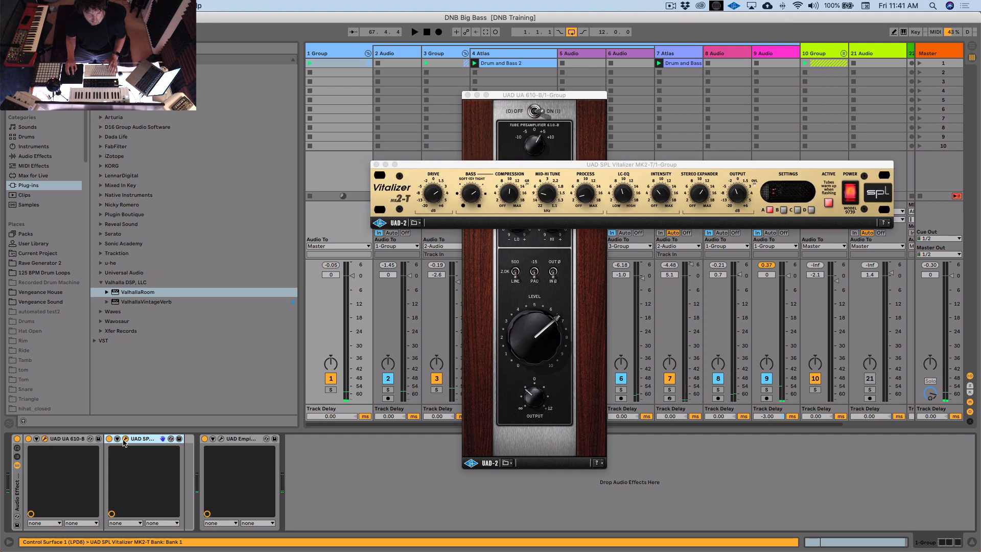
drag(644, 166, 621, 187)
key(space)
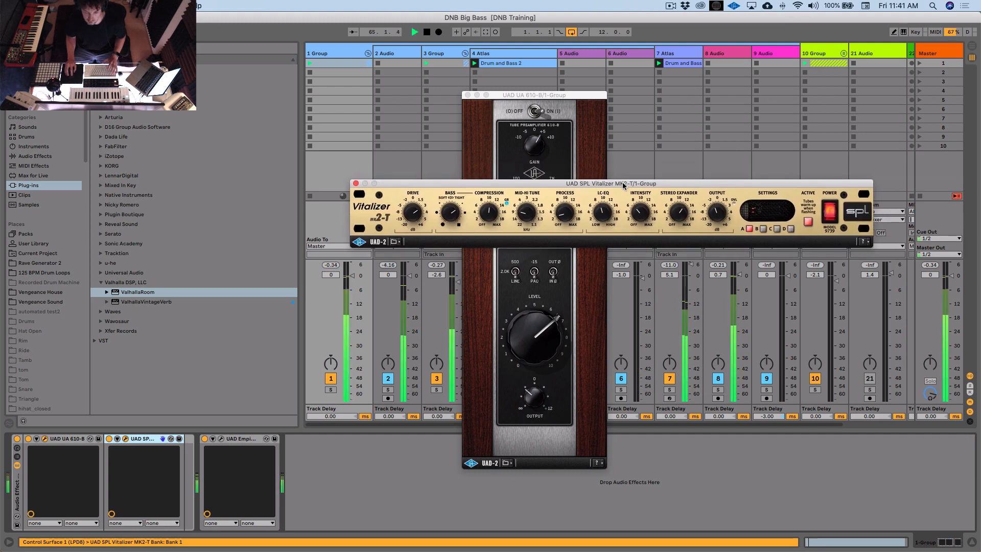
key(space)
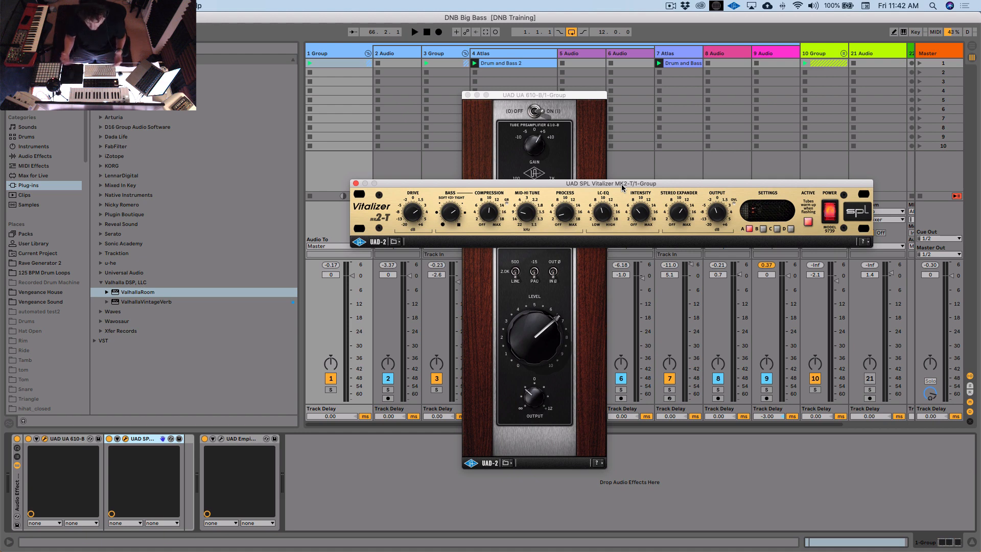
key(space)
click(109, 439)
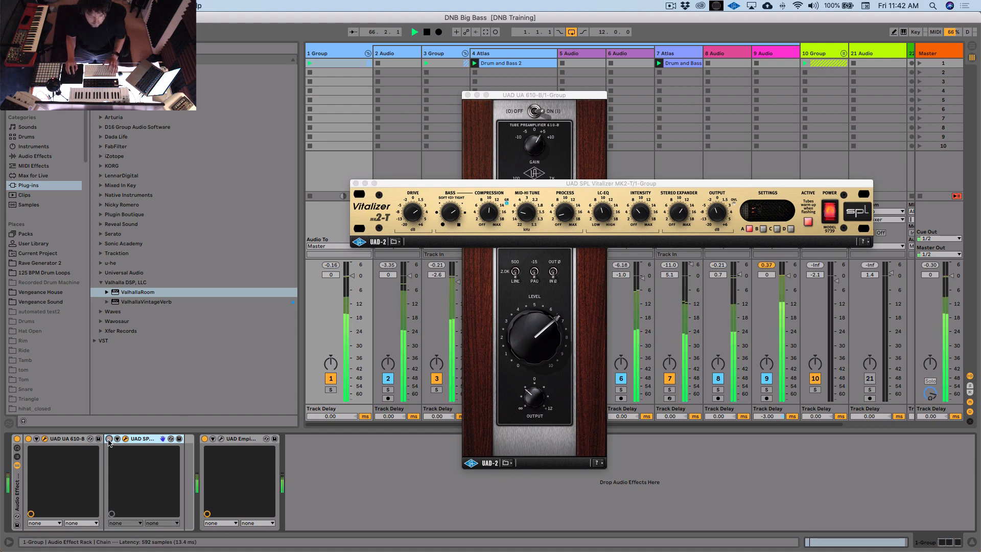
click(109, 439)
key(space)
- View the UAD Empirical Labs FATSO Jr on group 1, compare the groove with it bypassed, and close the FATSO and Vitalizer windows
click(221, 439)
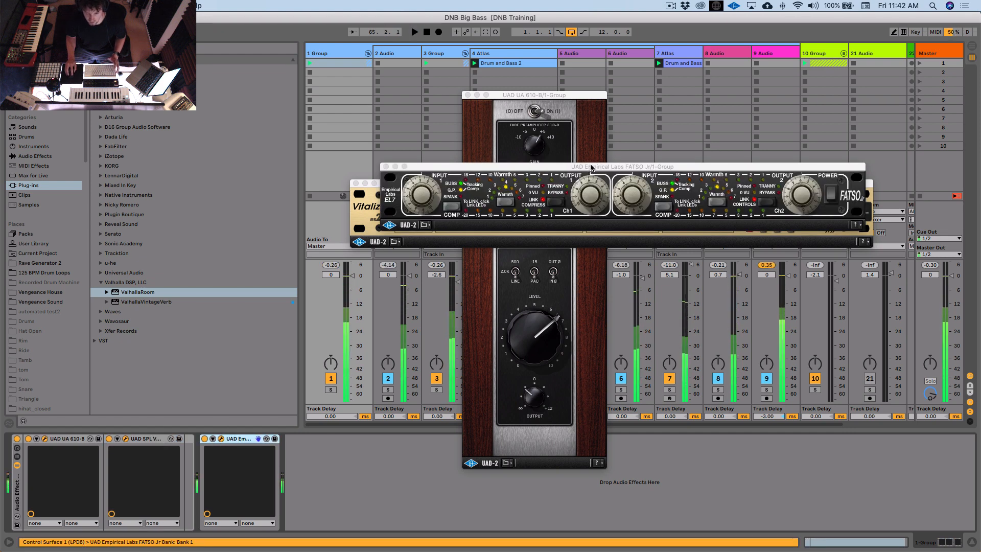
drag(593, 165, 601, 161)
key(space)
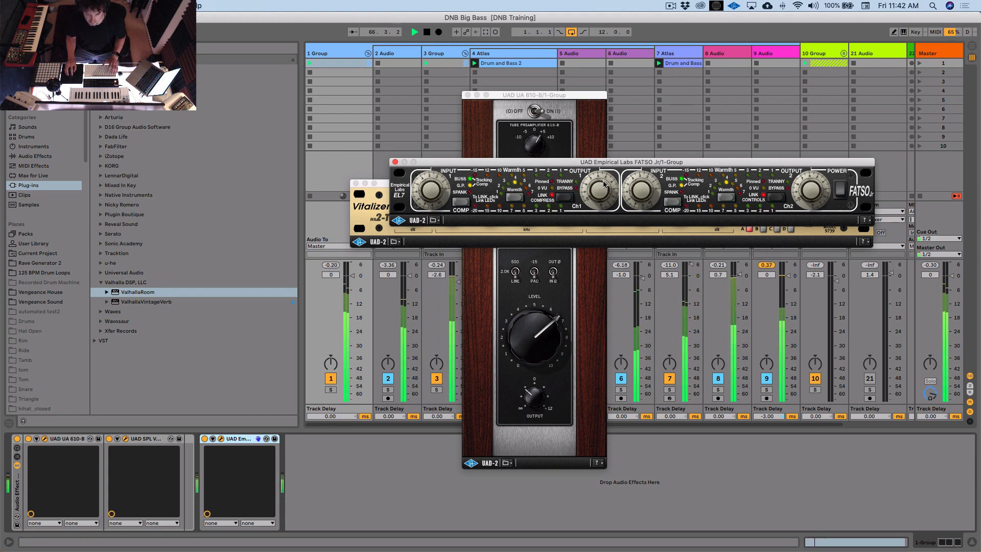
click(395, 162)
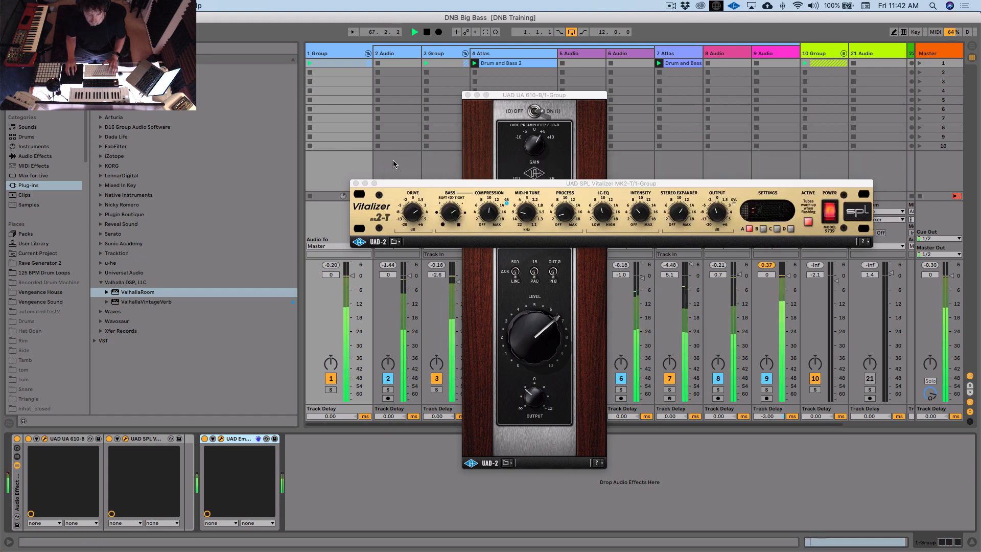
click(205, 438)
click(204, 438)
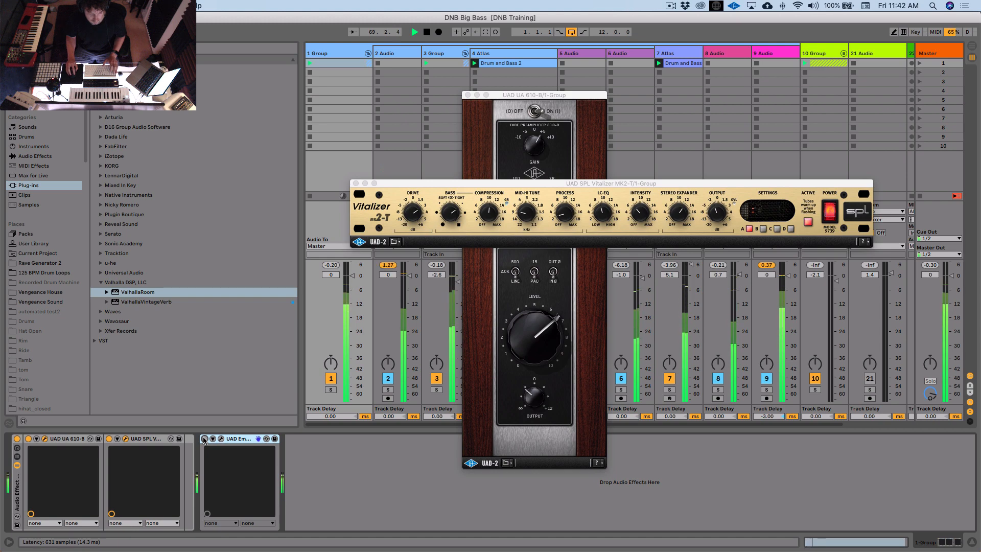
click(356, 183)
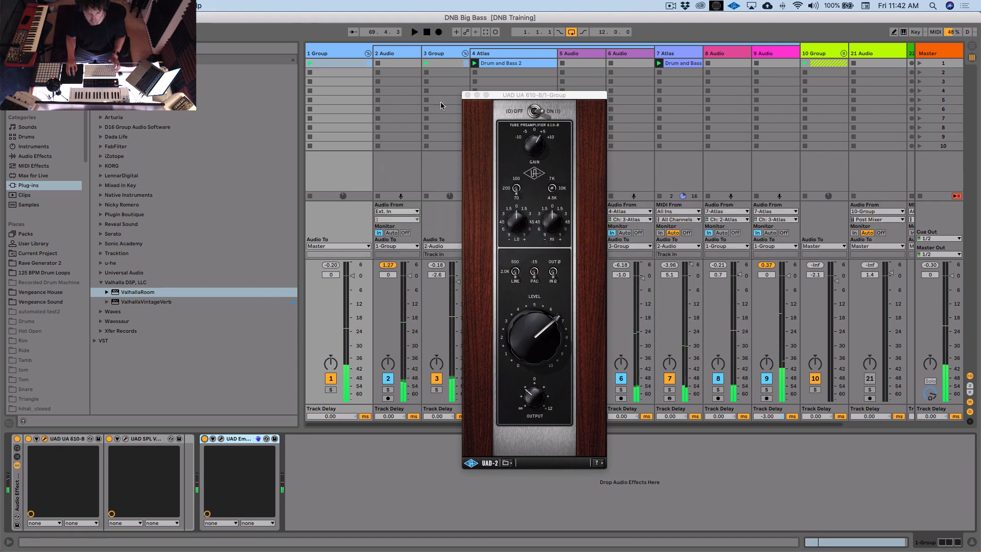
- Close the UA 610-B window, select scene 1, move the Massive window aside and play the drum groove
click(467, 96)
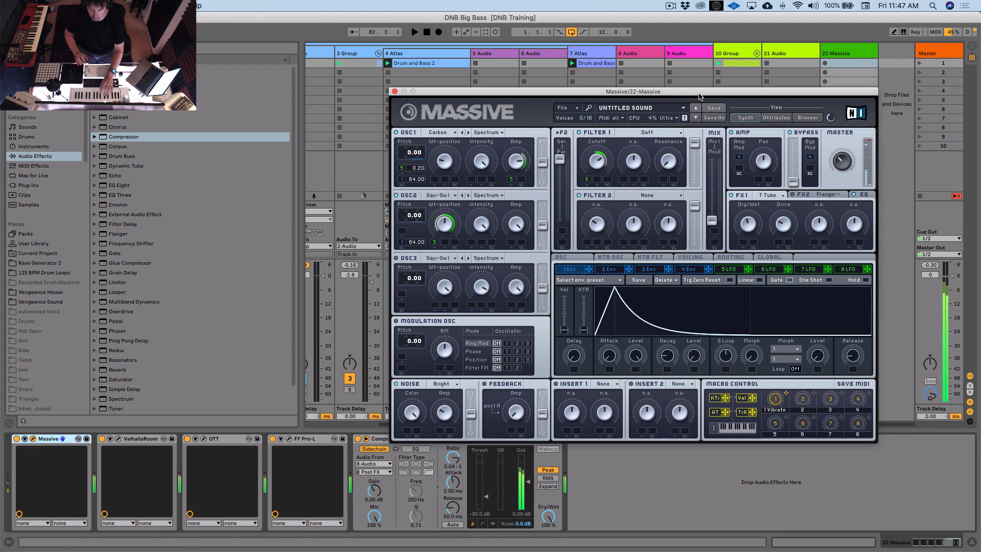
click(919, 64)
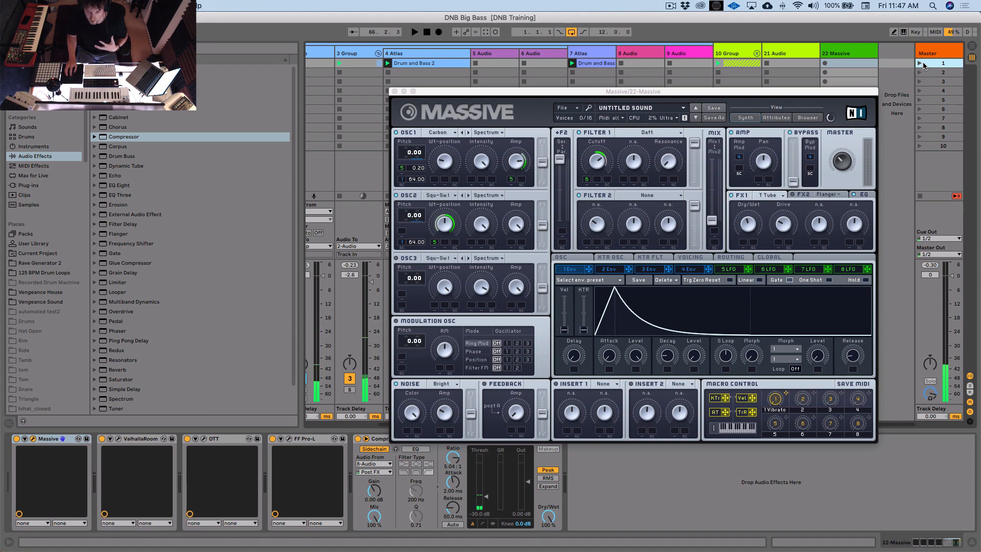
drag(847, 90, 775, 77)
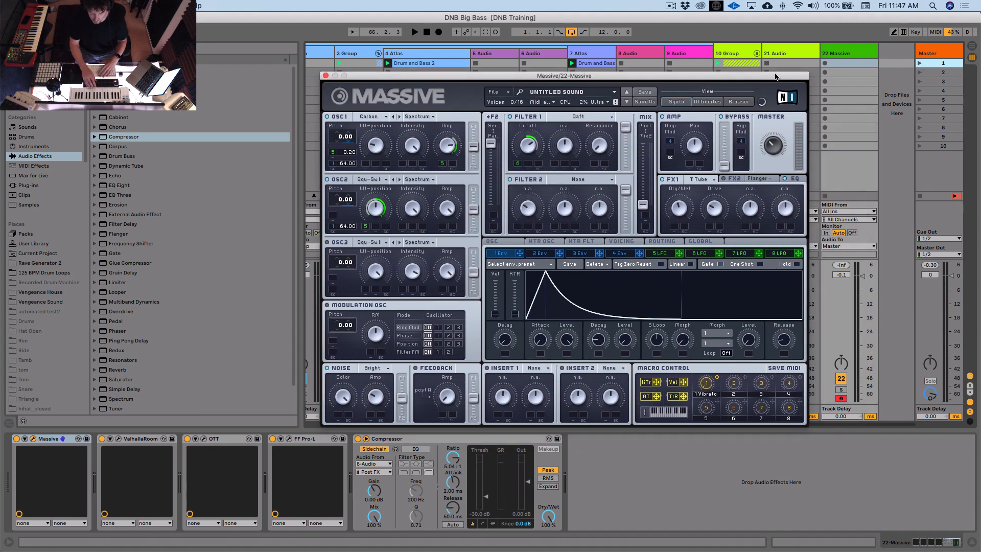
key(space)
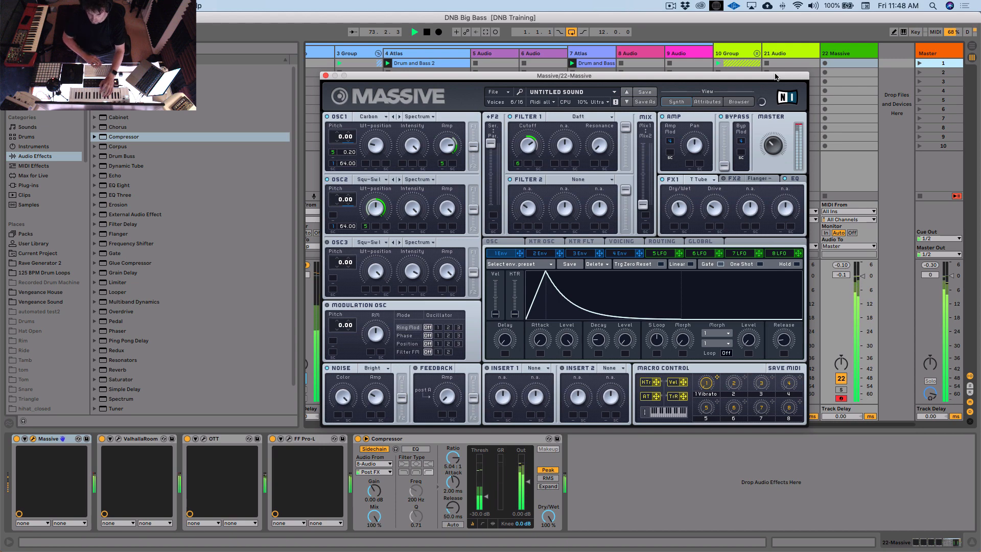
- Record a four-bar Massive bass line into the first clip slot of track 22, then close the Massive window
click(825, 63)
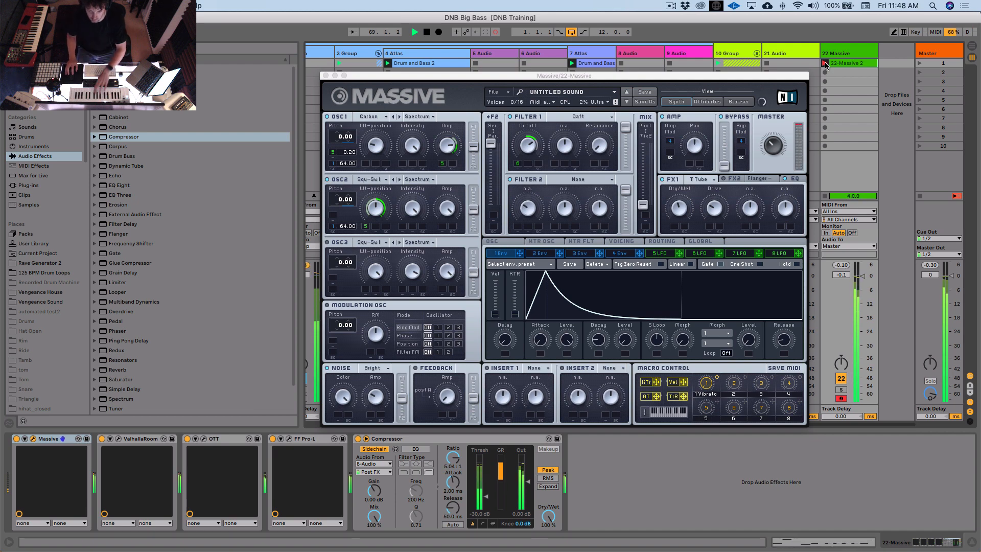
click(825, 63)
click(325, 75)
- Enlarge the note editor for the new 22-Massive clip, quantize all its notes to the grid and play the result
drag(546, 430, 546, 275)
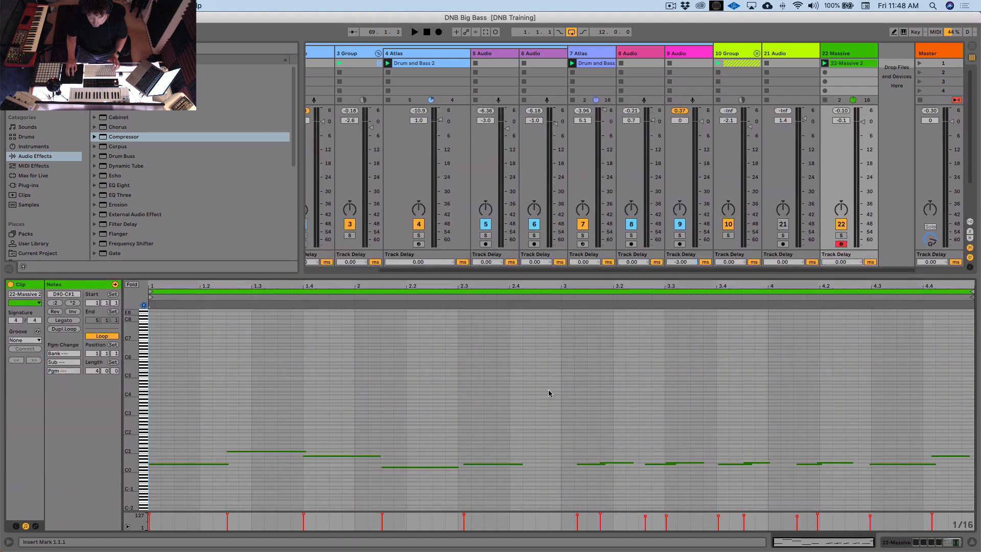
click(548, 403)
key(super+a)
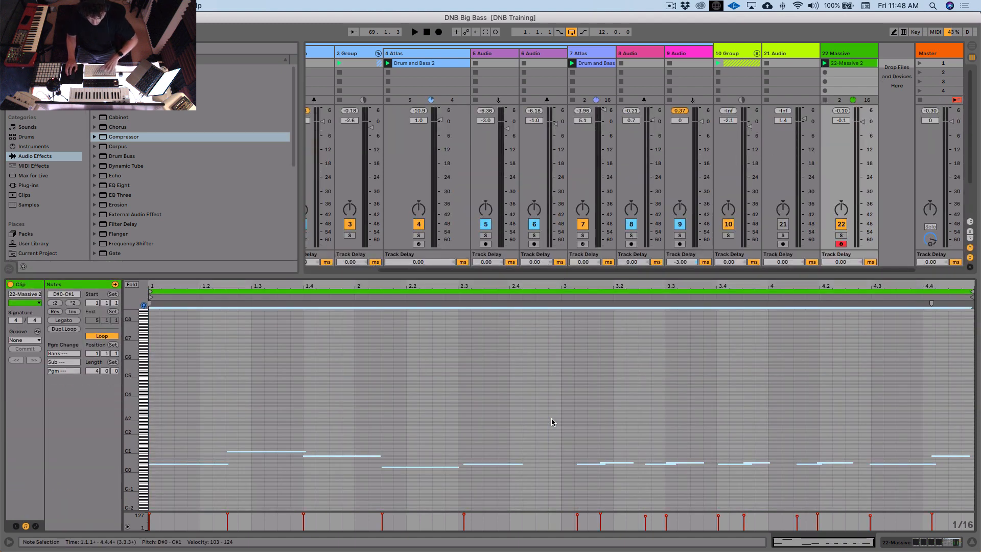
click(552, 422)
key(space)
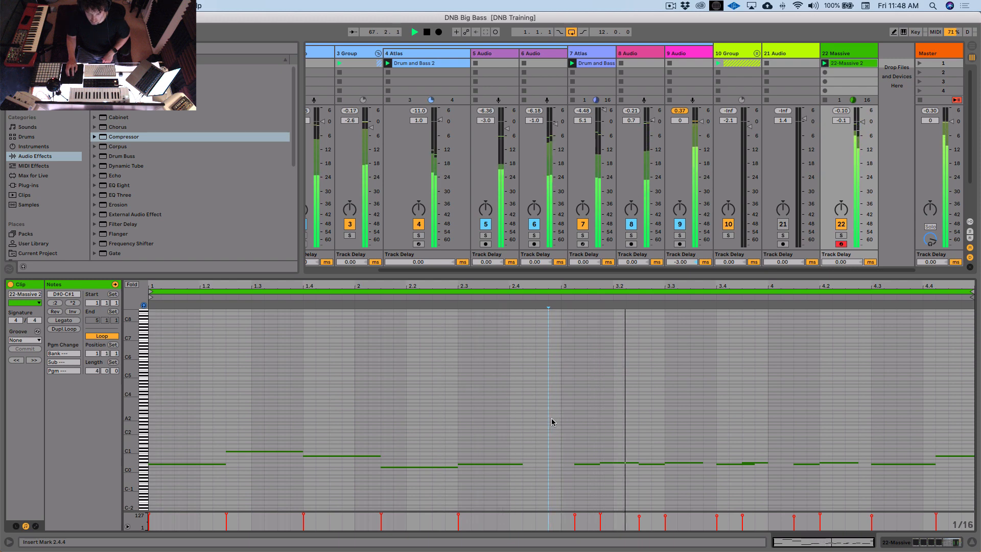
- Stop playback, move the first two short notes of bar 3 to start at 3.1.1 and 3.1.3, and play again
key(space)
drag(585, 458, 607, 476)
key(Left)
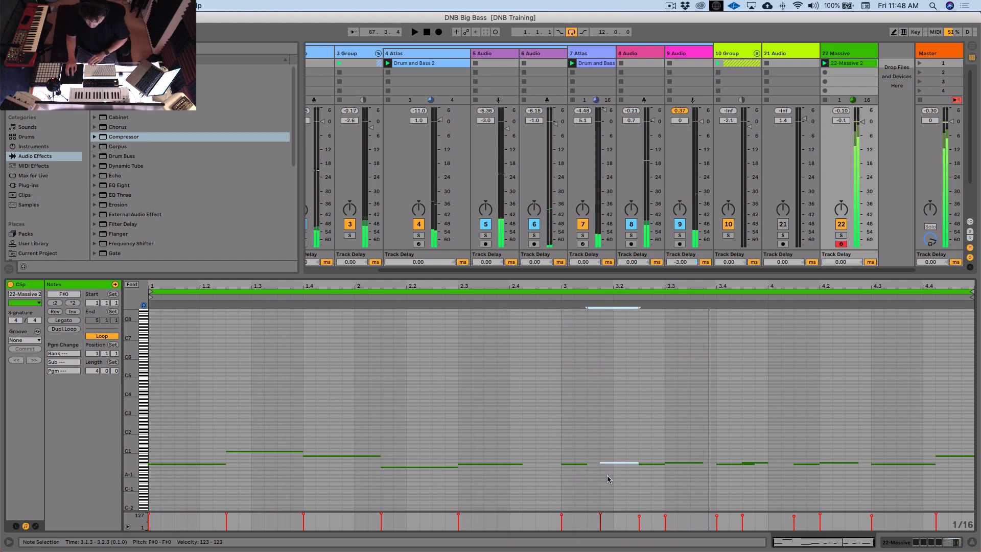
key(Left)
click(632, 463)
key(space)
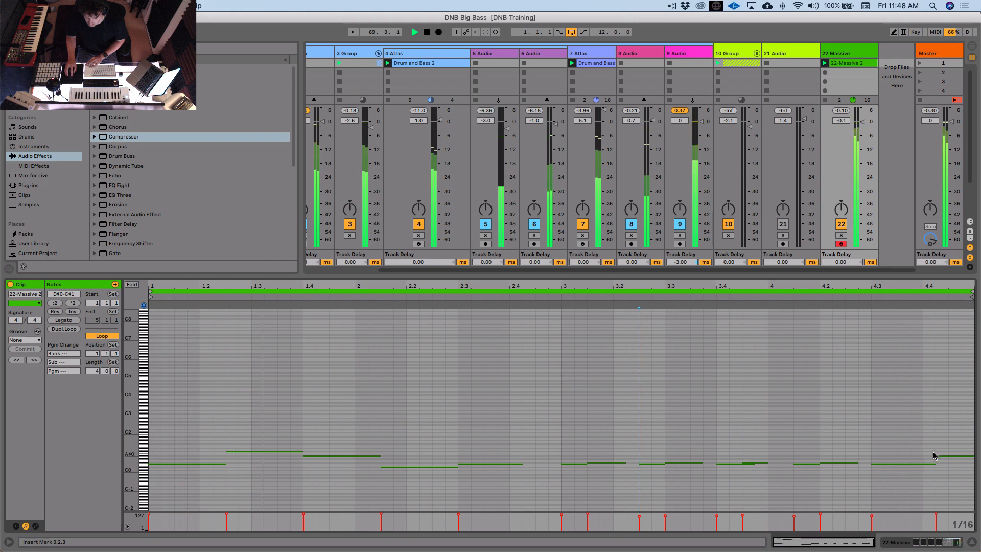
- Move the clip's last note to start at 4.4.1, with the preceding note ending where it begins
click(896, 463)
double_click(938, 455)
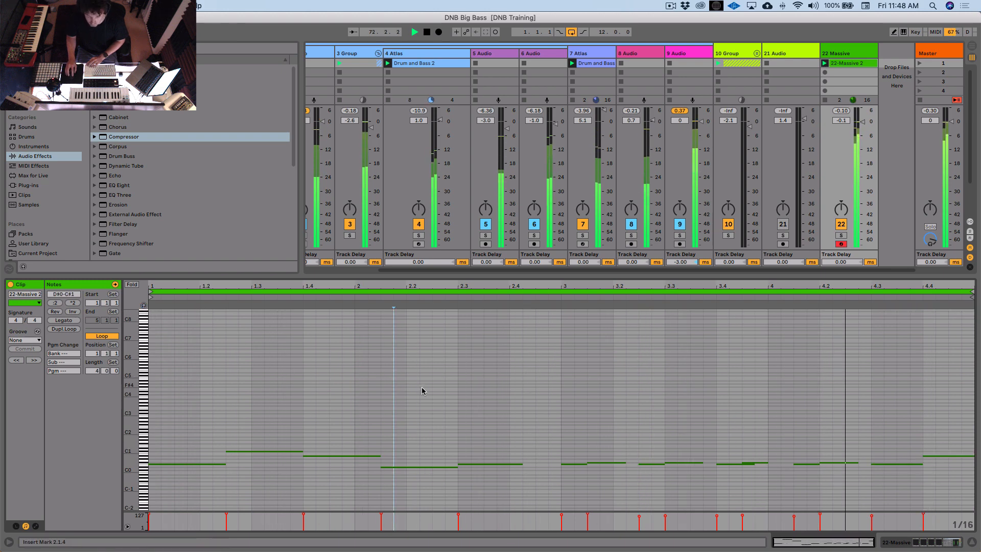
click(471, 389)
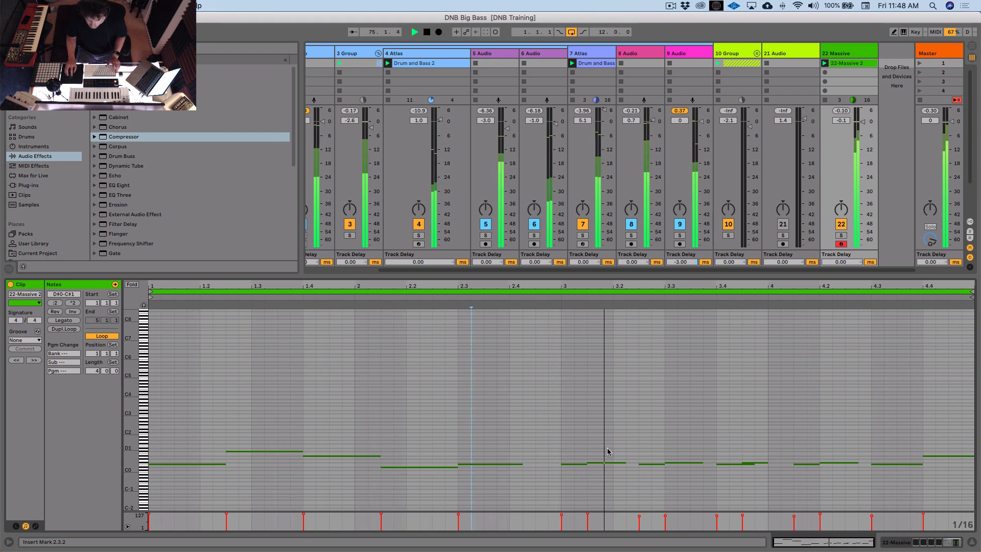
- Extend the note at 2.3 to 2.4.3 and the note at 3.4.3 to 4.1.2, clear the overlap between them at 3.4, and stop playback
drag(522, 464, 536, 465)
click(554, 463)
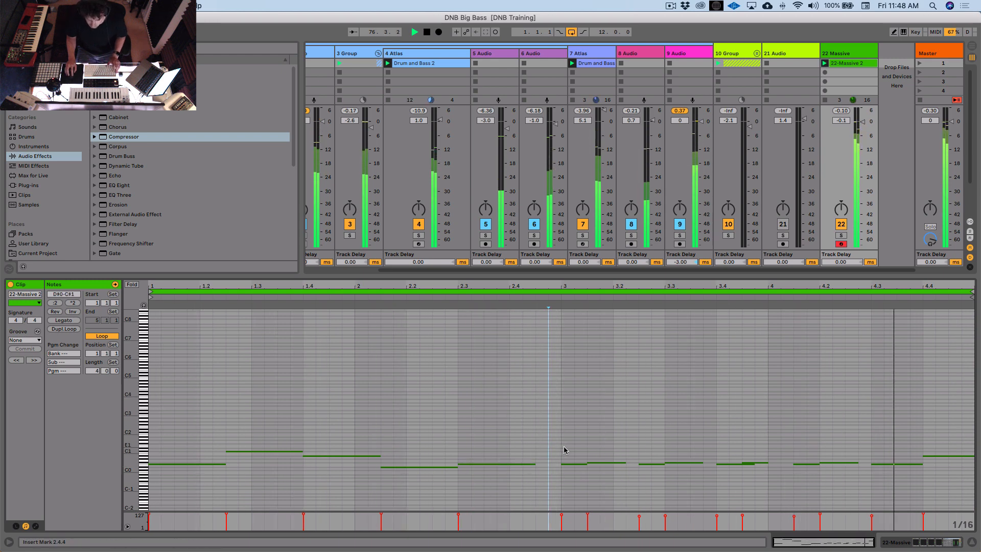
click(744, 456)
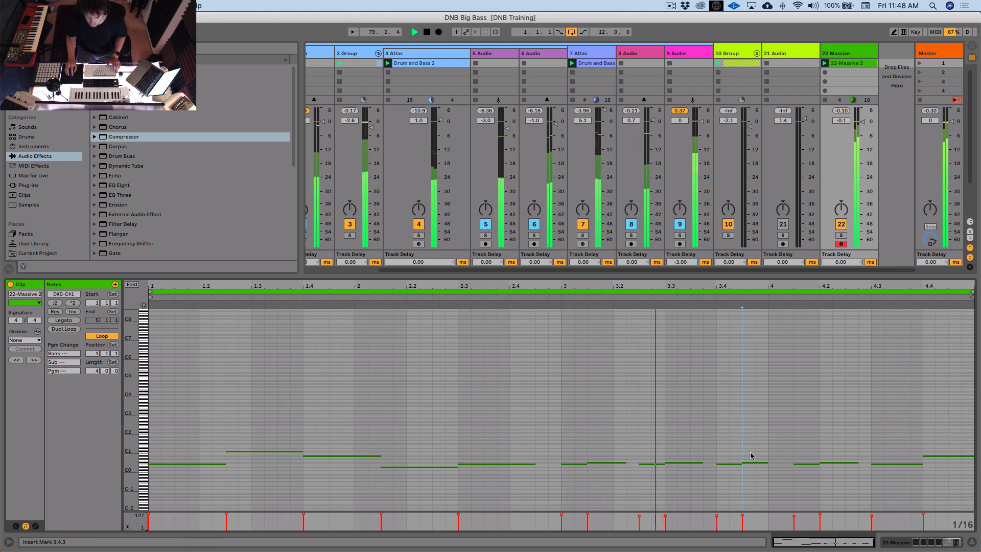
drag(767, 462, 781, 462)
click(781, 451)
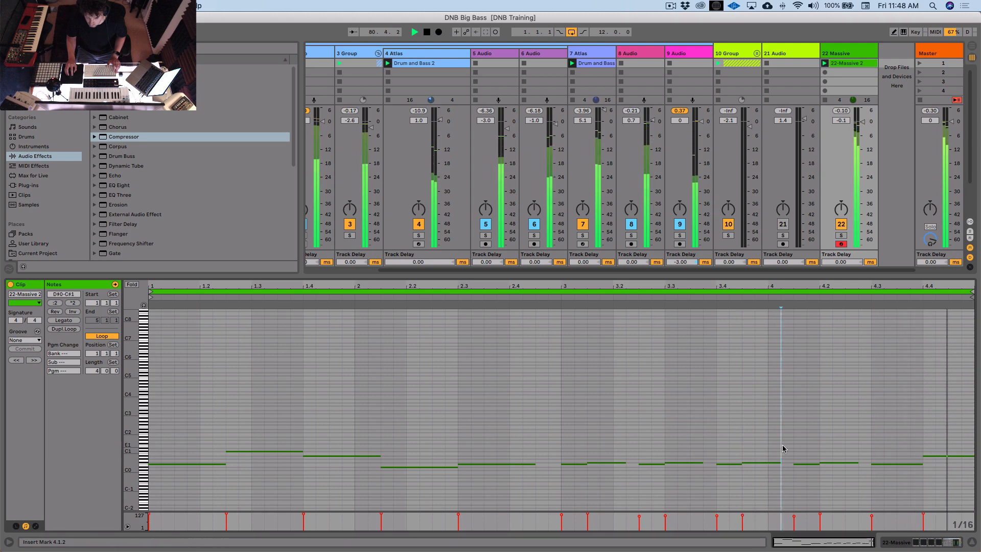
key(space)
- Add a new audio track after 22-Massive, disarm the Massive track and set the new track's audio input to 22-Massive
click(838, 54)
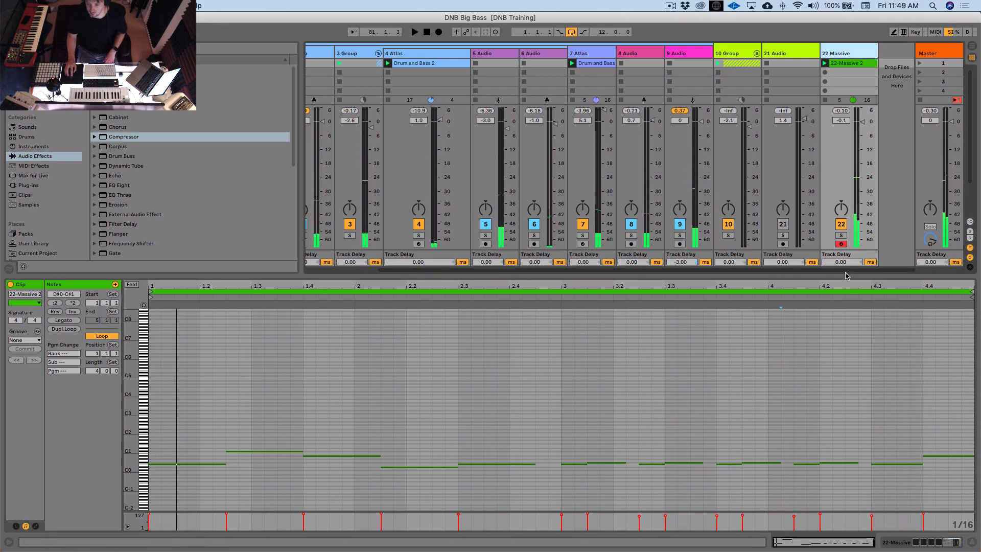
drag(872, 275, 888, 386)
key(shift+Tab)
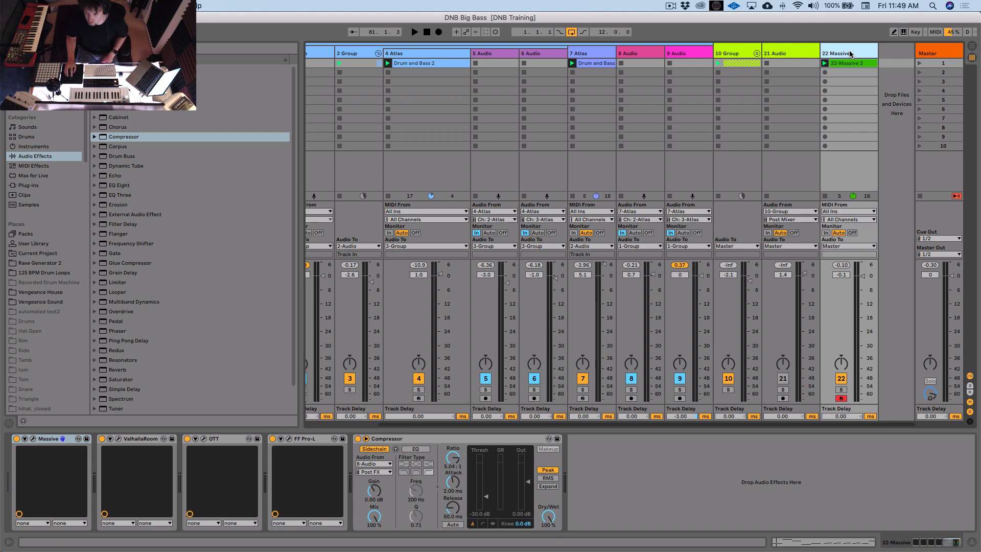
key(super+t)
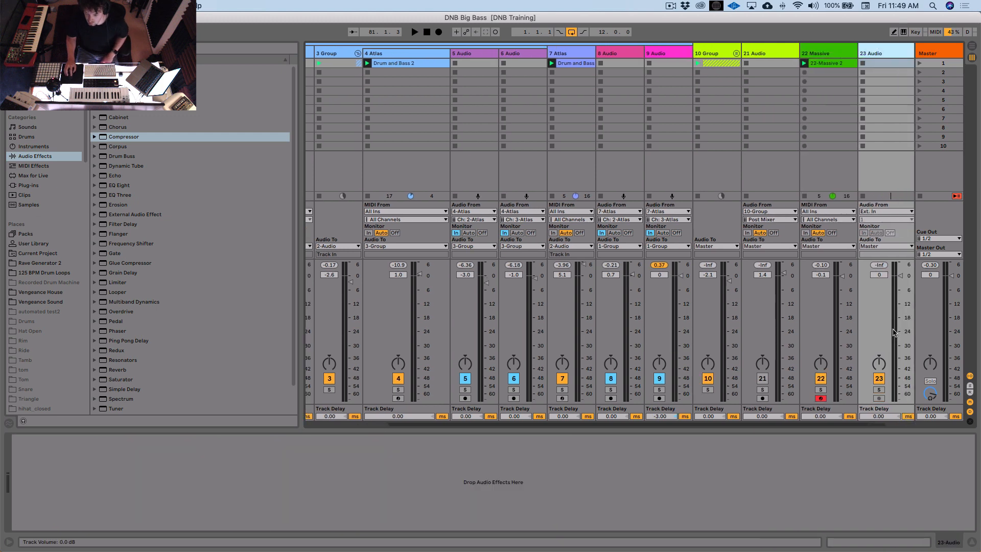
click(822, 398)
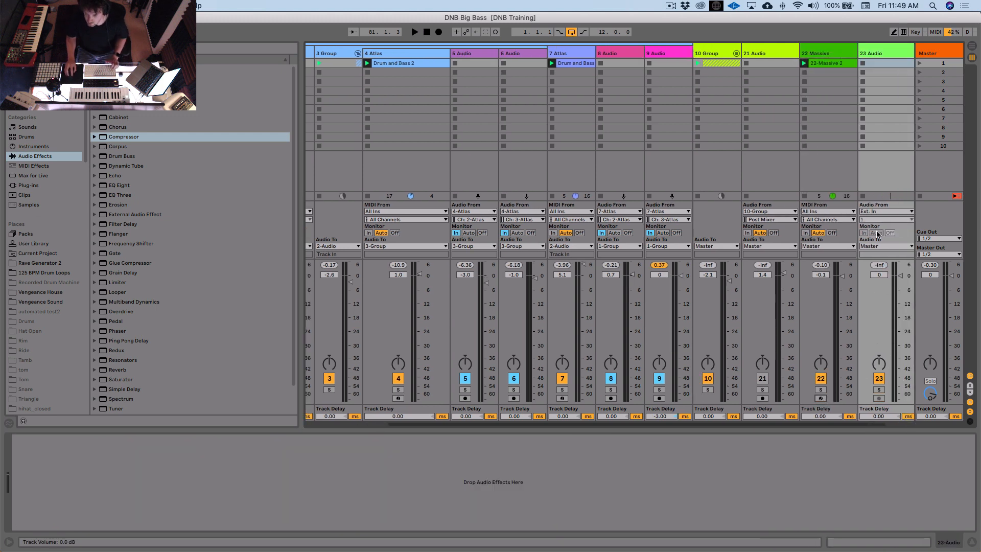
click(877, 211)
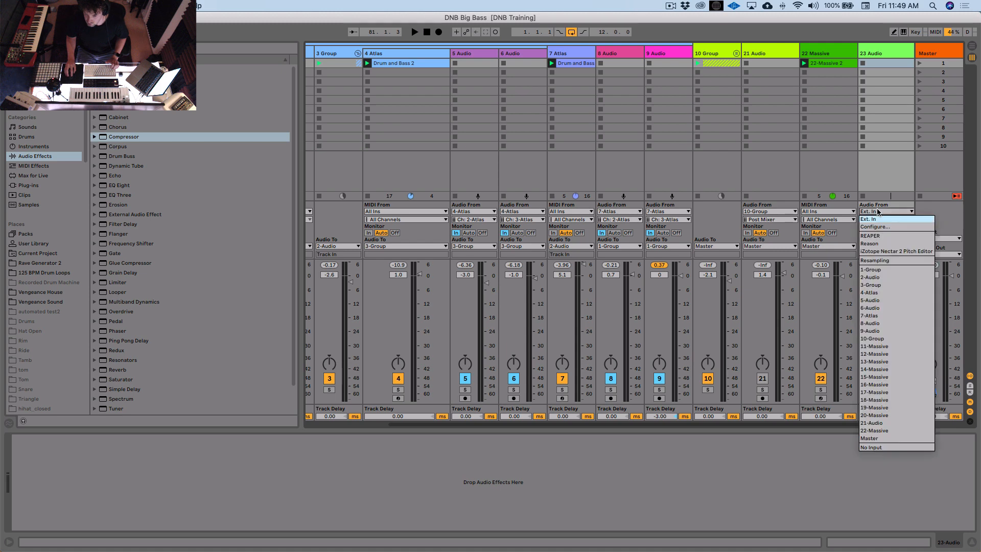
click(879, 430)
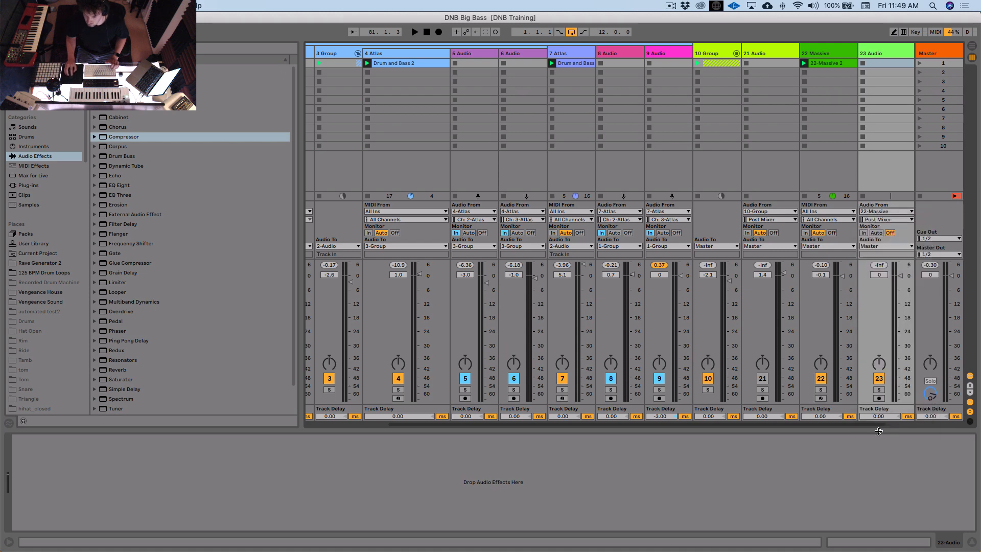
- Move the sidechain Compressor from the 22-Massive device chain to audio track 23
click(839, 55)
click(448, 440)
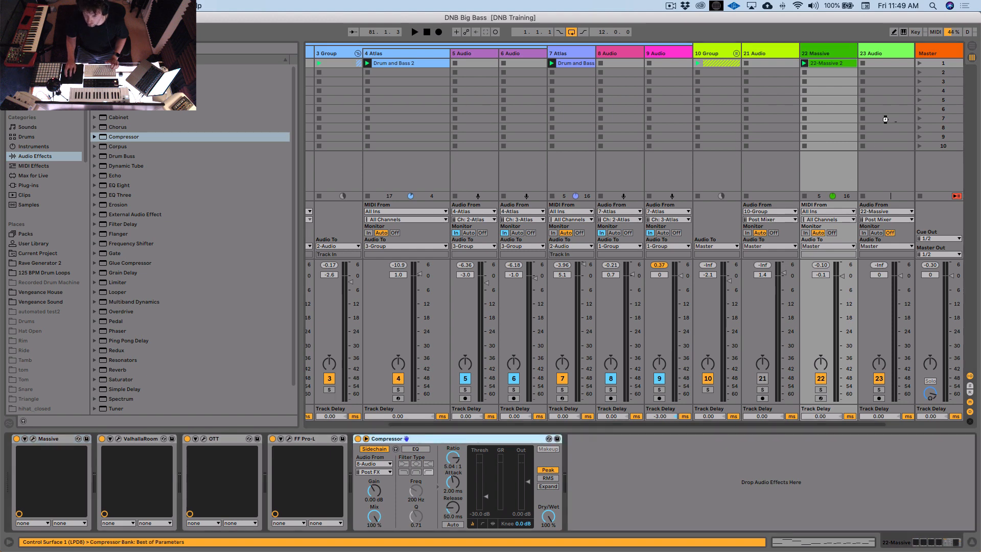
drag(886, 119, 887, 122)
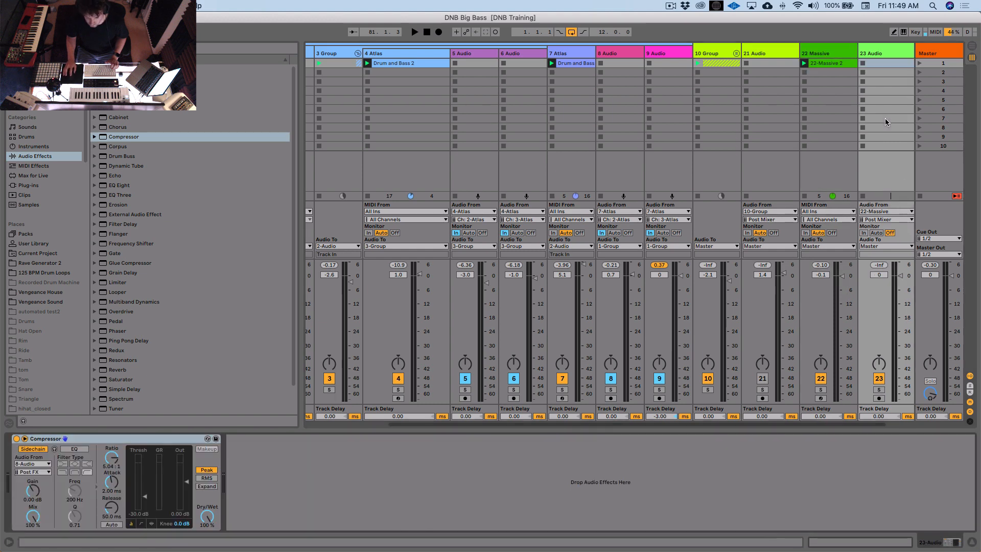
- Insert the Universal Audio UAD UA 610-B preamp after FF Pro-L on track 22
click(818, 55)
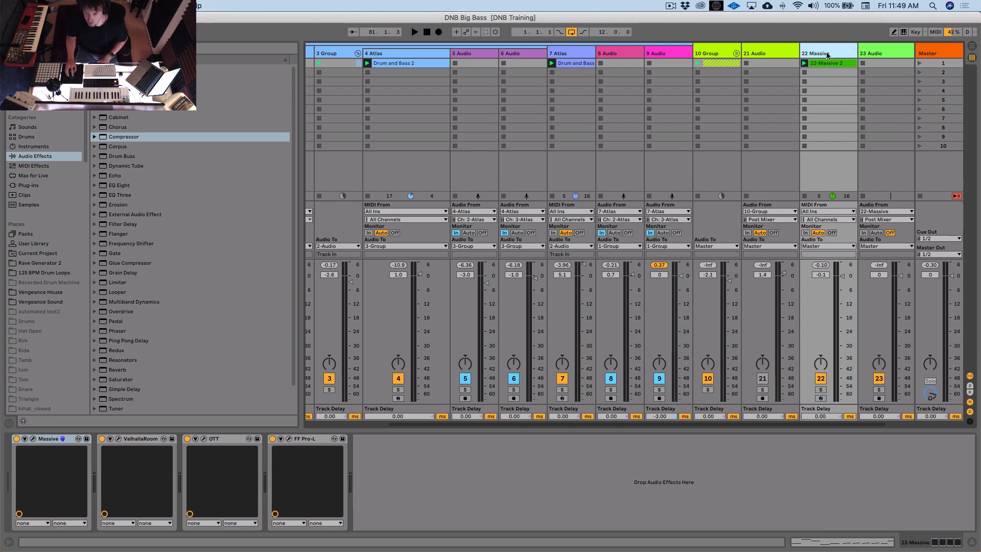
click(22, 186)
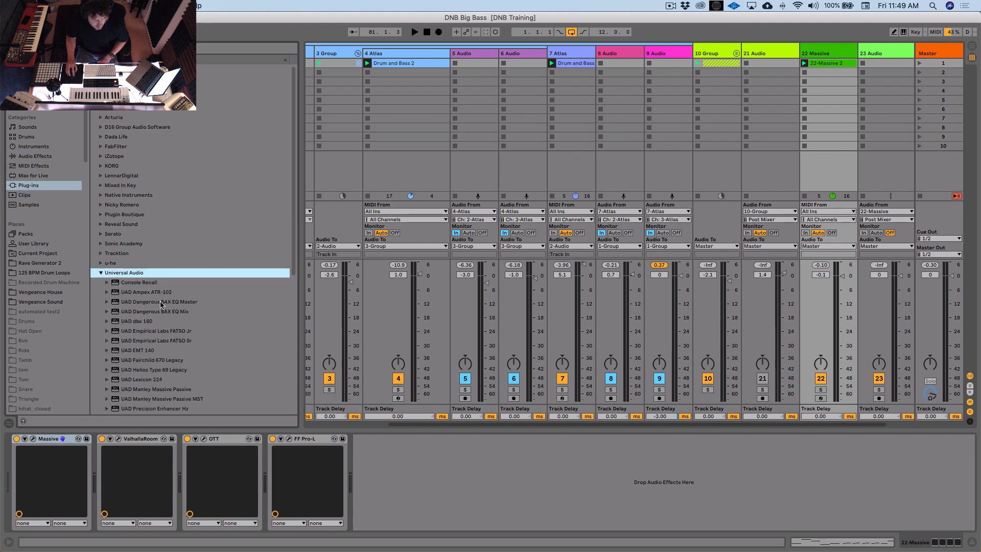
scroll(161, 305, down, 5)
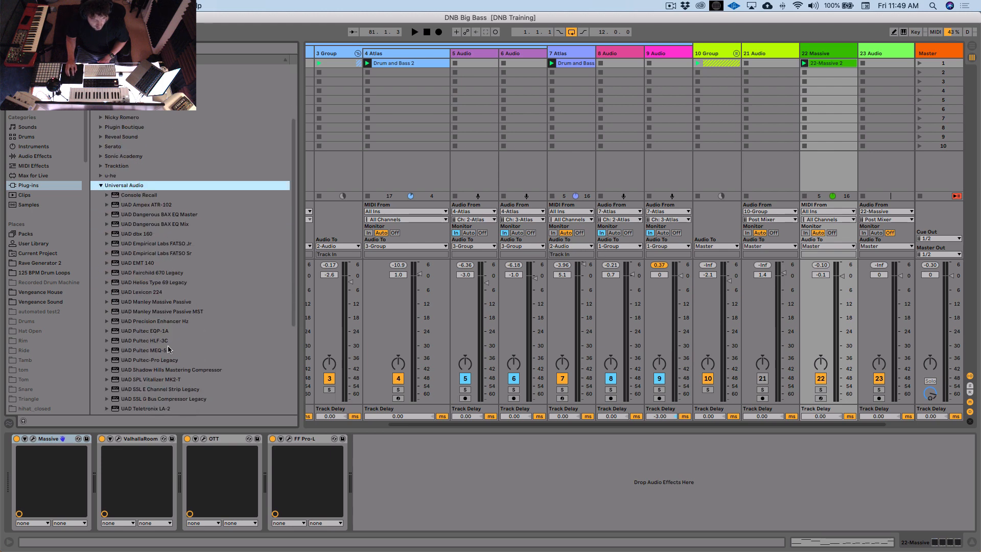
scroll(169, 350, down, 4)
drag(139, 379, 418, 506)
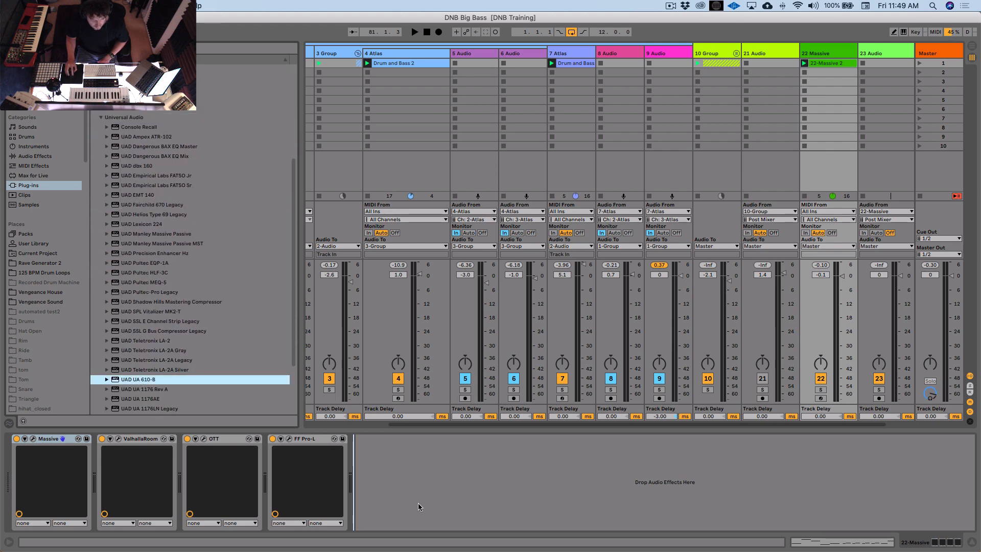
- Solo track 22, play the bass, lower the UA 610-B output slightly and close its window
click(820, 389)
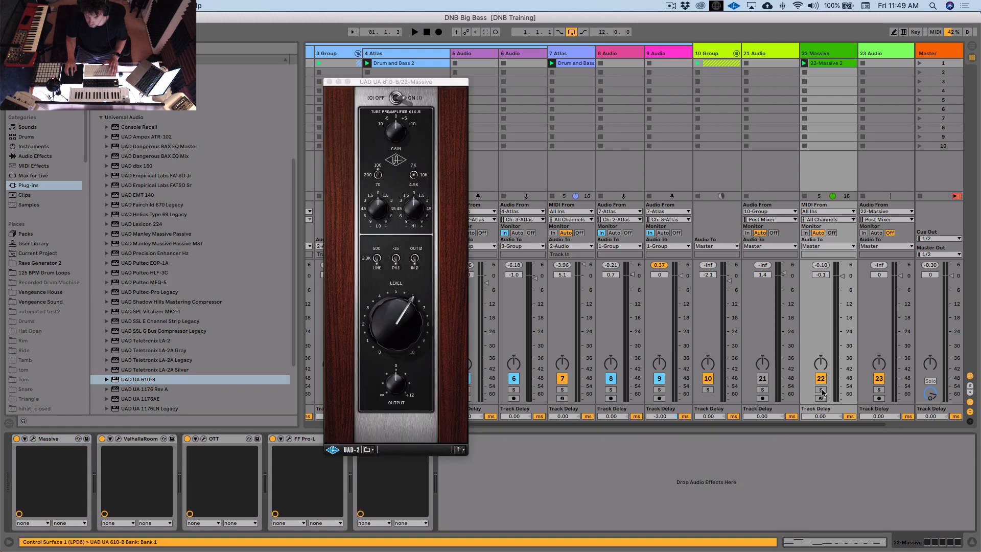
key(space)
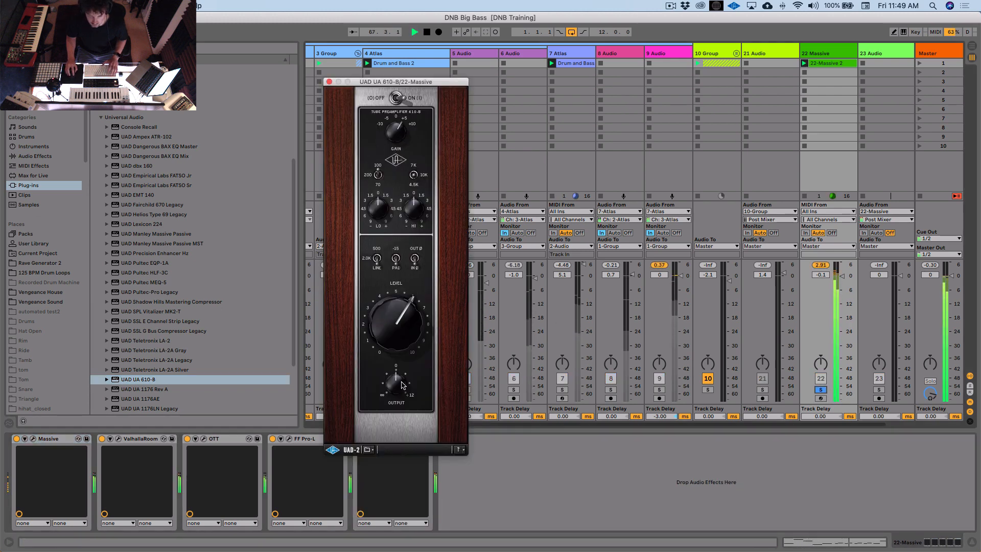
drag(397, 384, 400, 396)
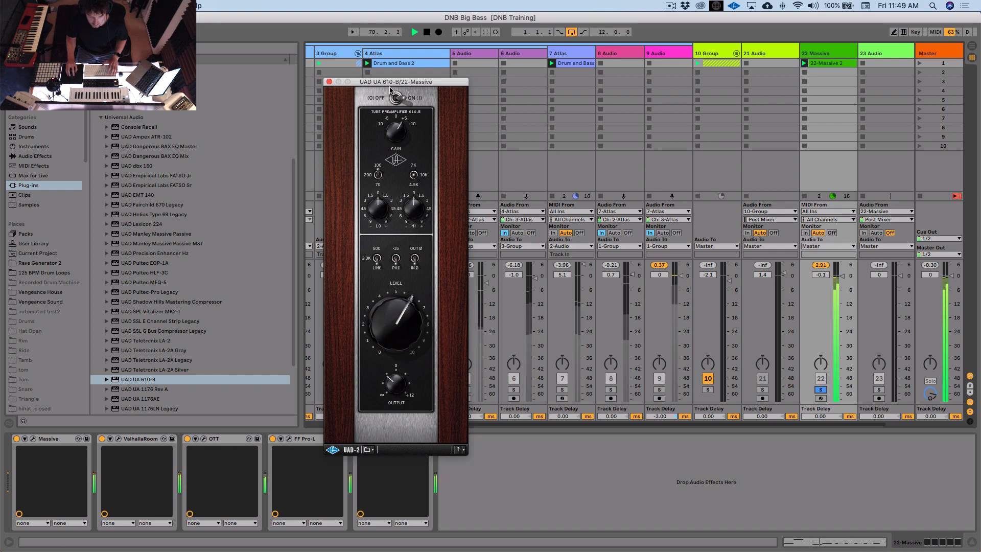
click(329, 82)
- Compare the bass with the UA 610-B bypassed and active, and lower track 22's volume to -2.4 dB
click(358, 439)
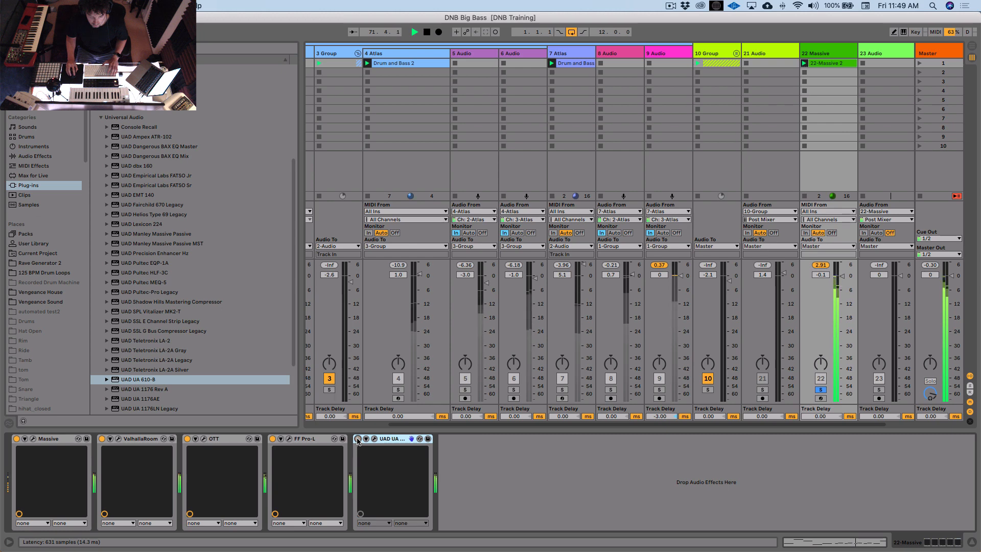
click(358, 438)
drag(842, 276, 842, 278)
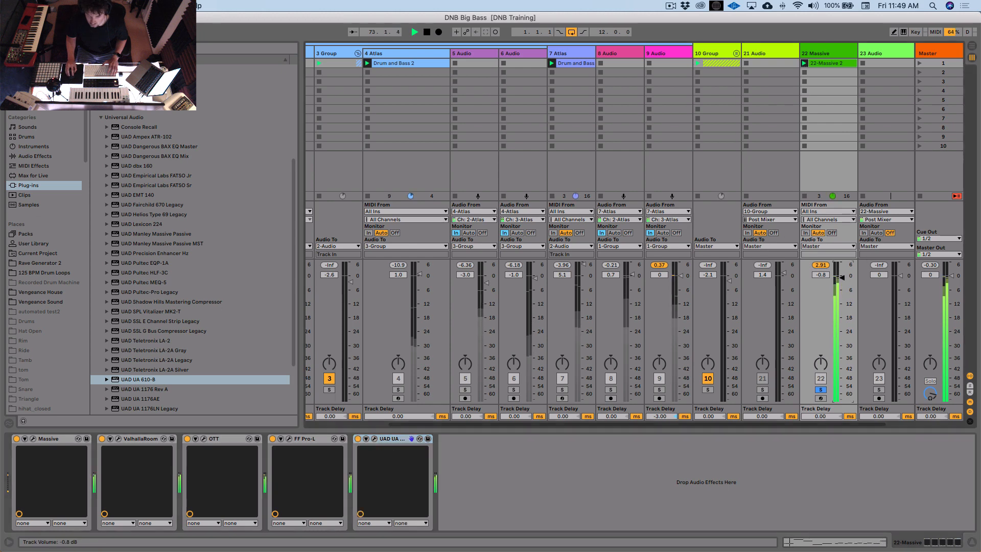
- Insert the UAD Teletronix LA-2A Silver compressor after the UA 610-B on track 22
scroll(213, 331, down, 3)
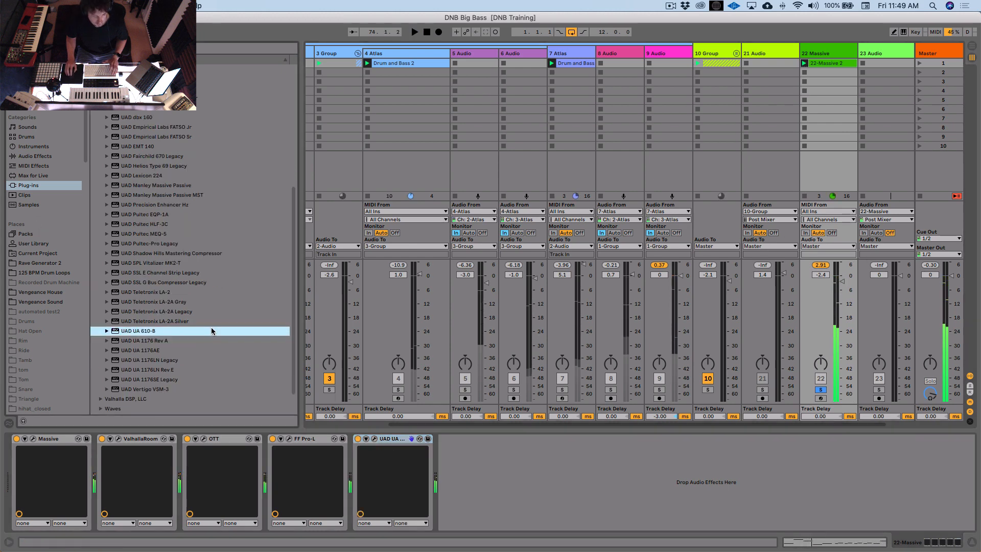
key(space)
key(Up)
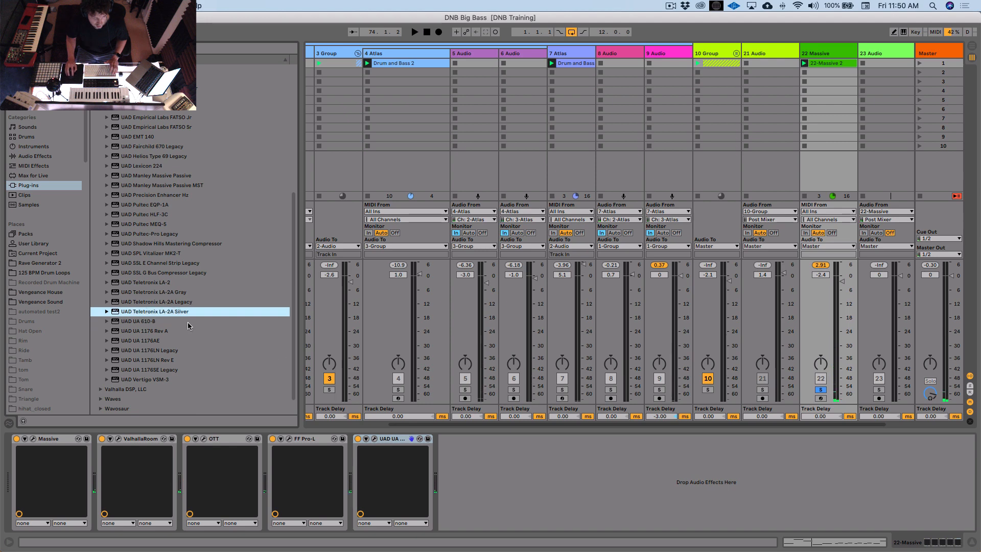
click(153, 351)
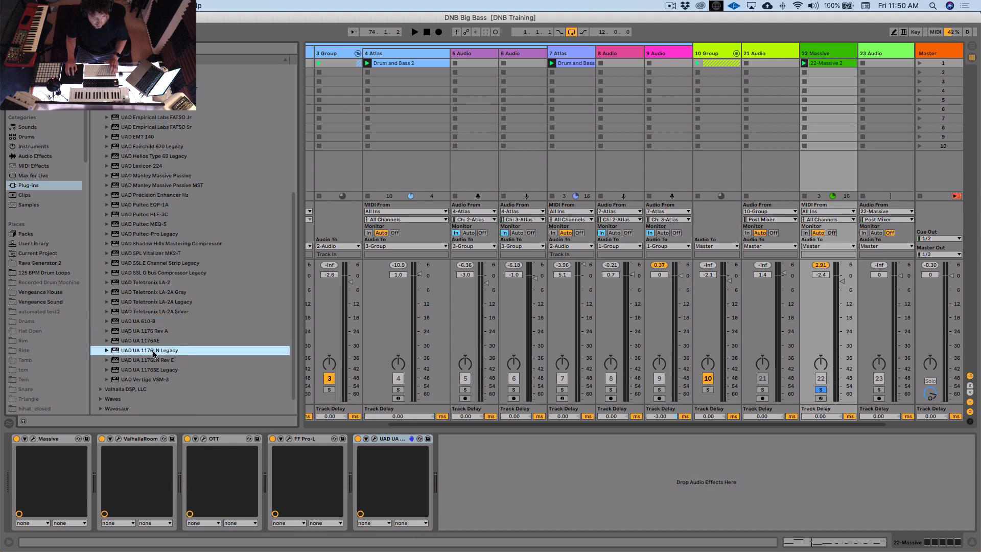
click(164, 313)
drag(448, 448, 517, 470)
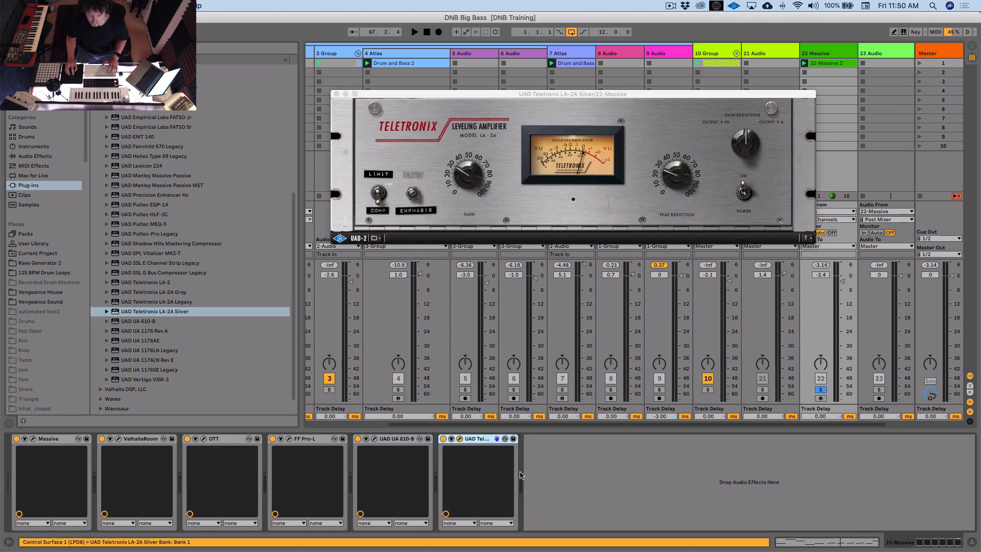
- Adjust the LA-2A Silver's Gain and Peak Reduction during playback, compare it bypassed and active, close its window and stop playback
key(space)
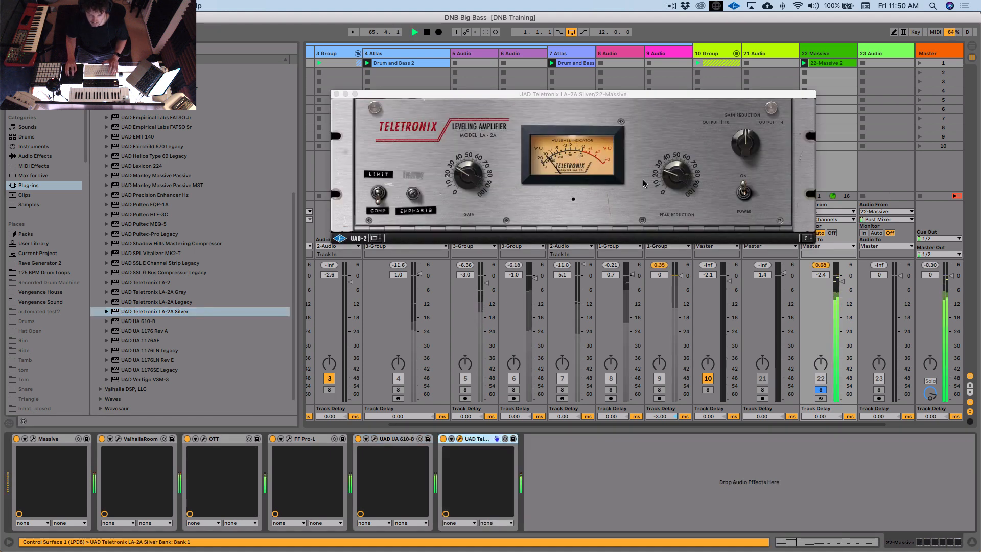
click(474, 179)
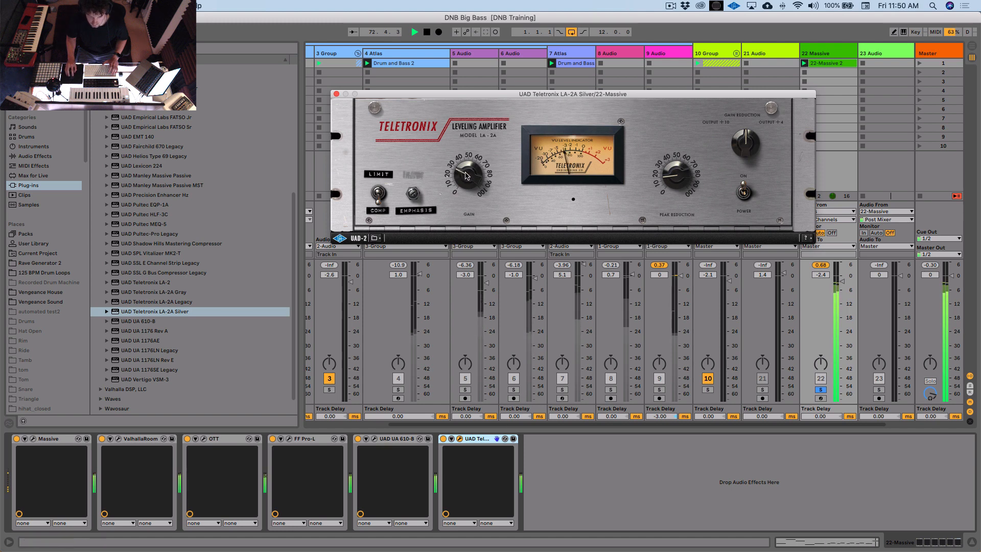
click(443, 439)
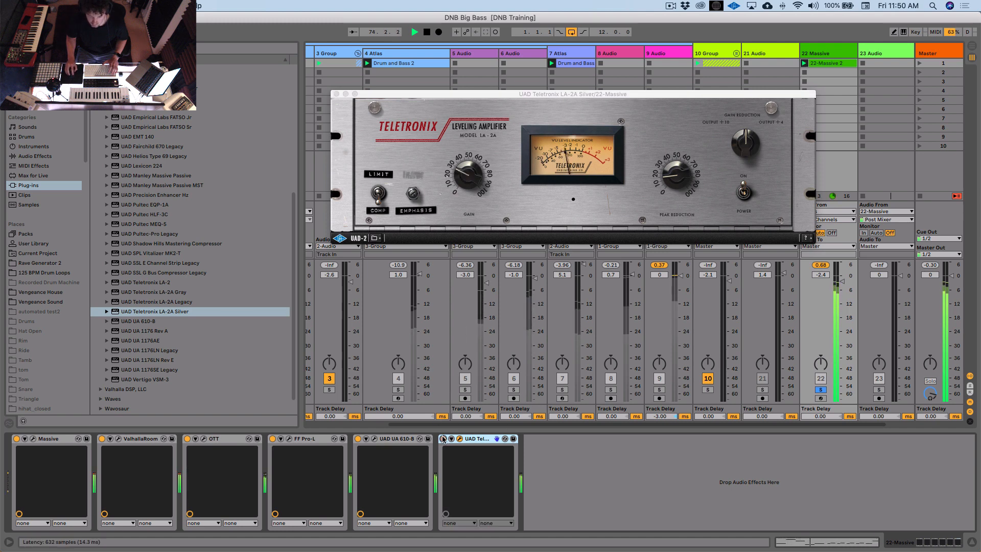
click(443, 438)
click(469, 178)
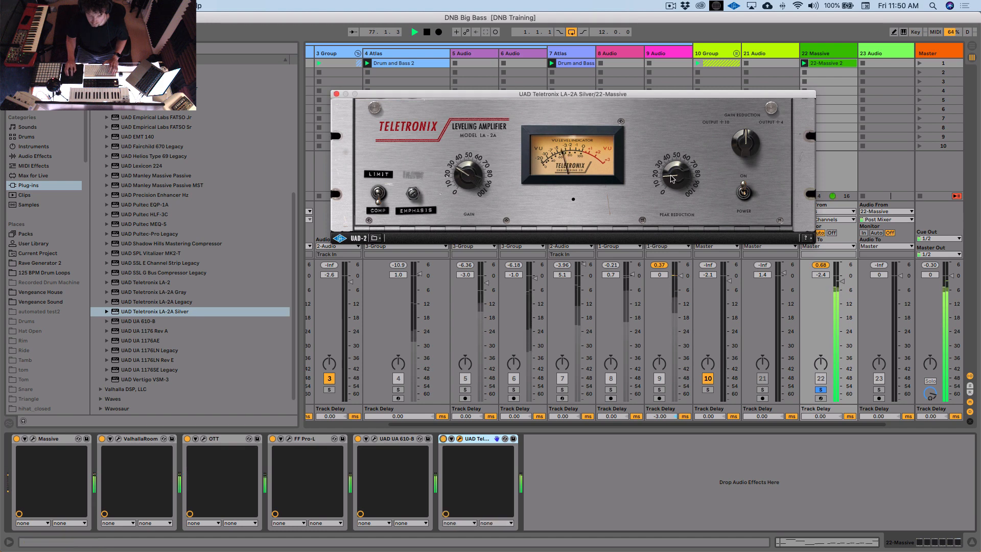
click(336, 95)
scroll(150, 298, up, 2)
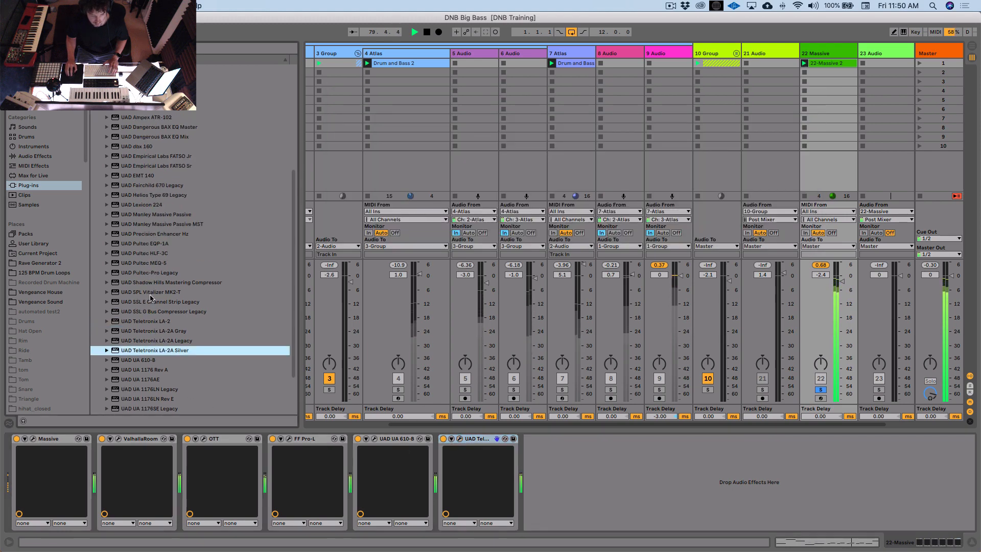
scroll(150, 298, down, 1)
key(space)
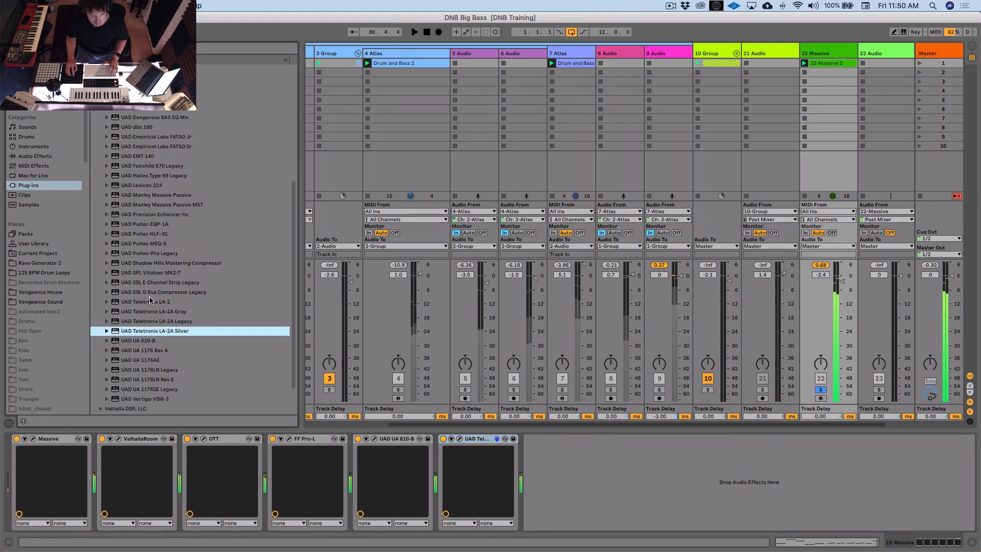
click(459, 439)
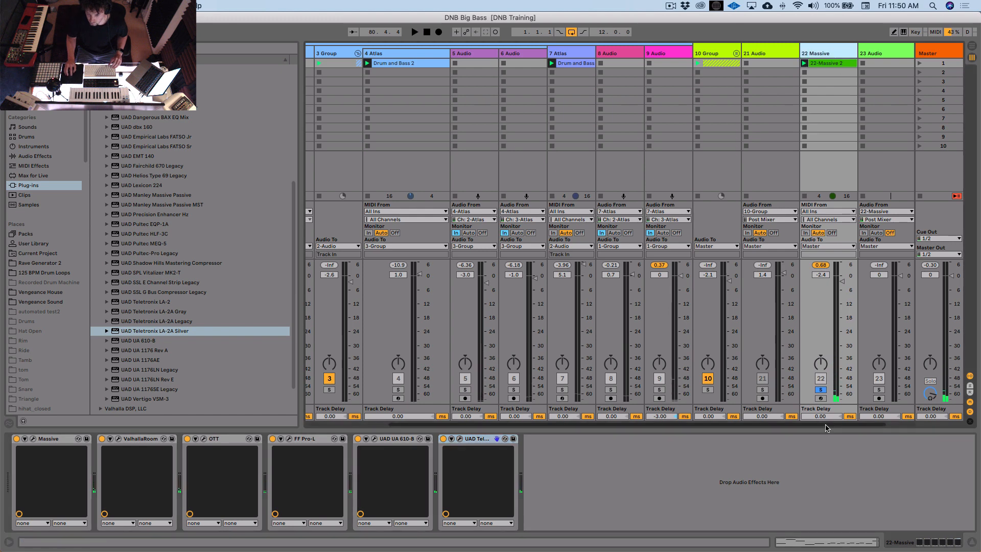
- Solo and arm track 23, set monitoring to In and output to Sends Only, and record the Massive bass into its first clip slot
scroll(787, 389, right, 2)
click(787, 389)
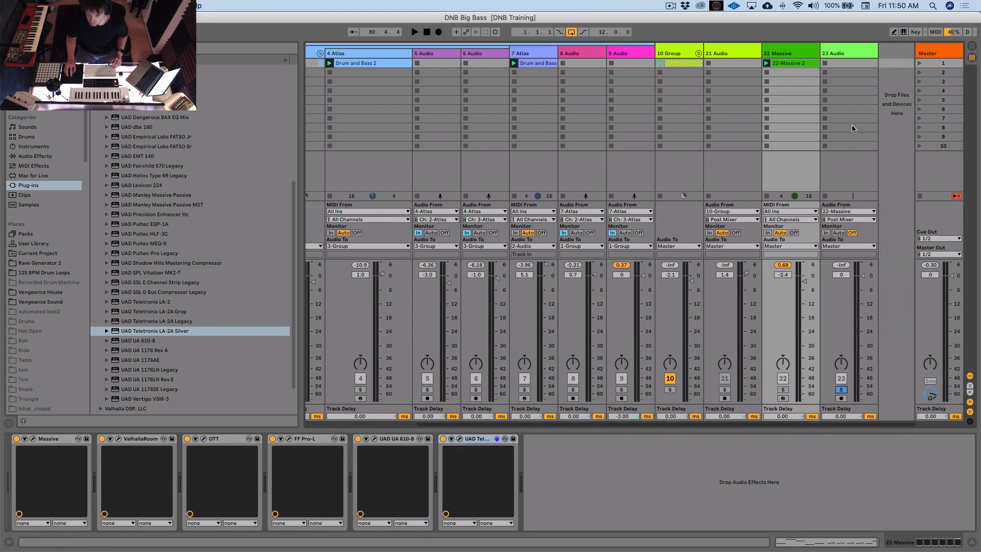
click(841, 398)
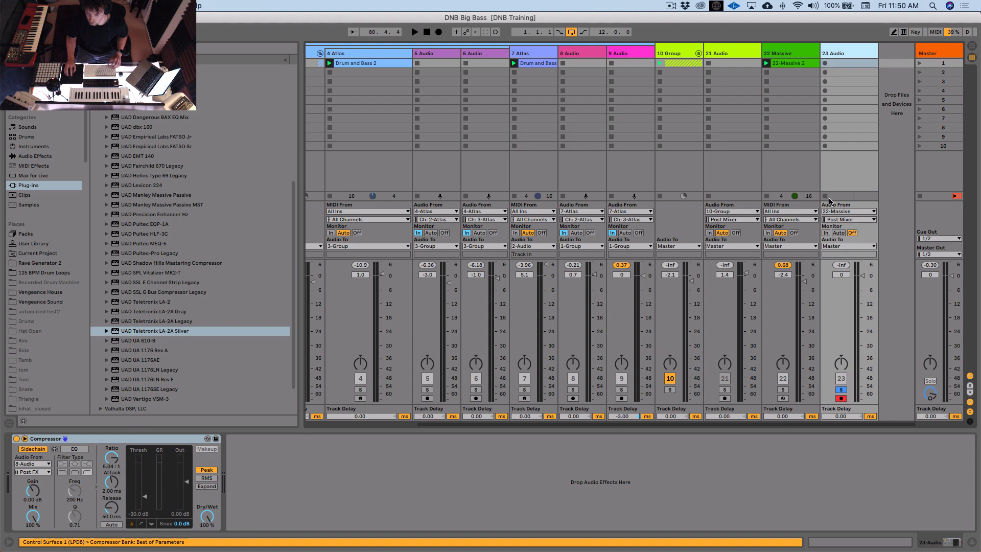
click(826, 233)
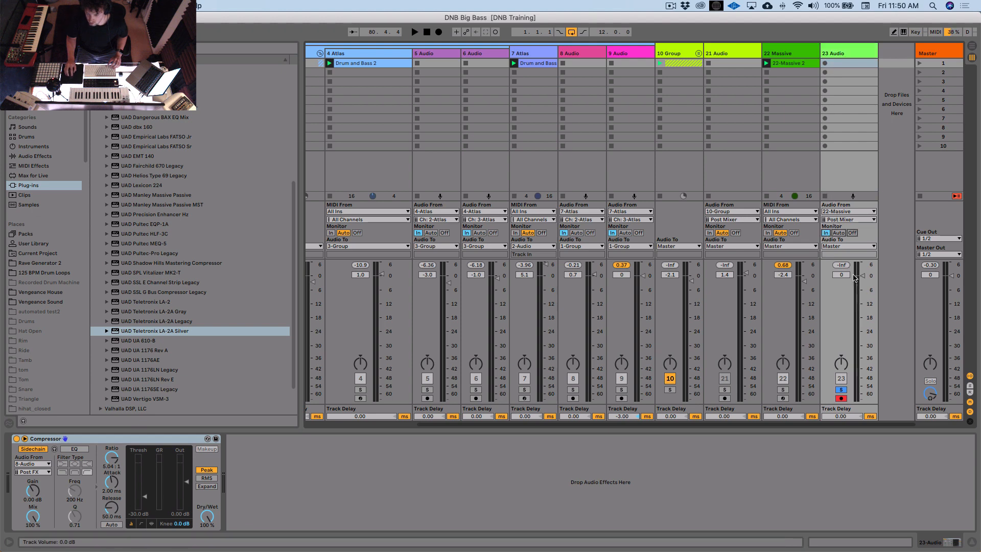
click(843, 246)
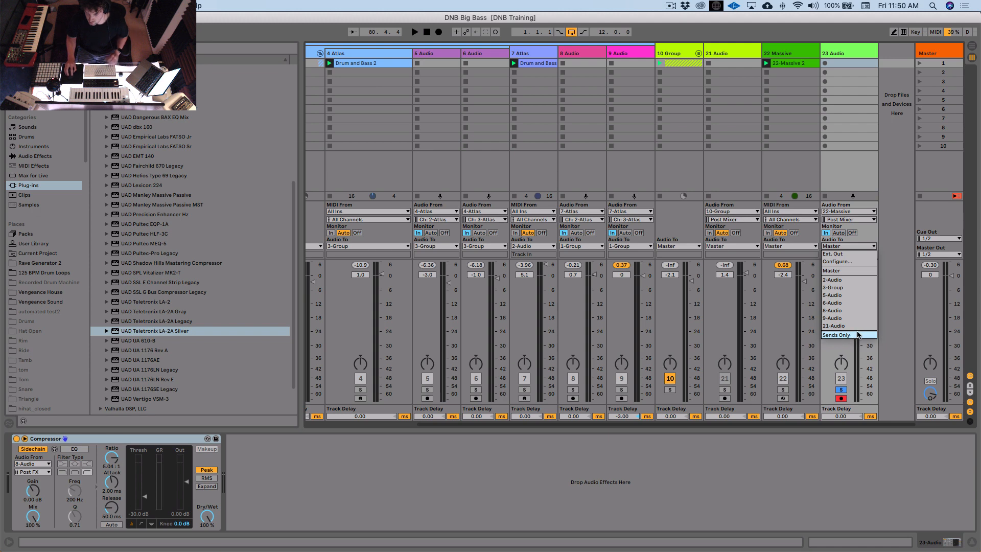
click(857, 333)
click(825, 63)
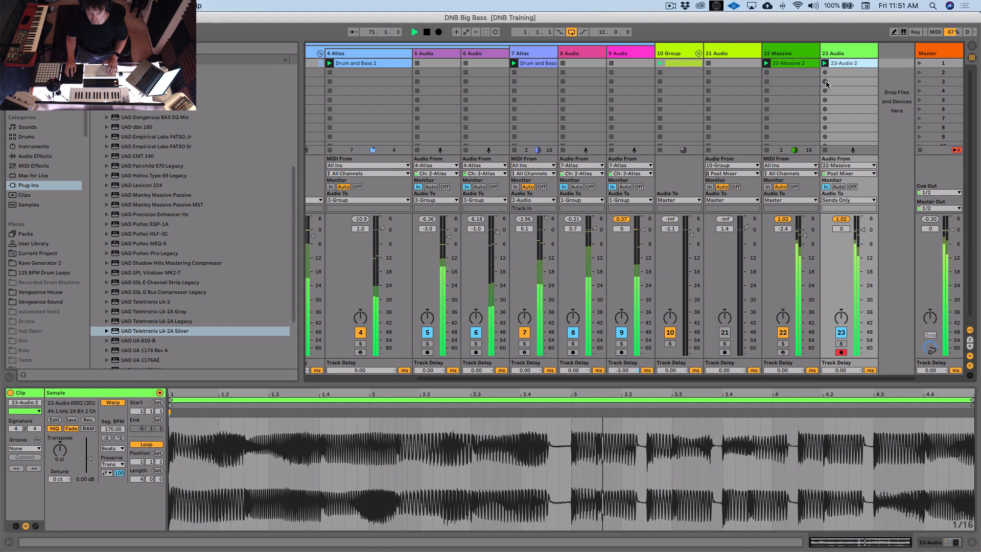
- Solo track 23, set its monitoring to Auto and output to Master, and launch the recorded 23-Audio 2 clip
click(841, 343)
click(838, 186)
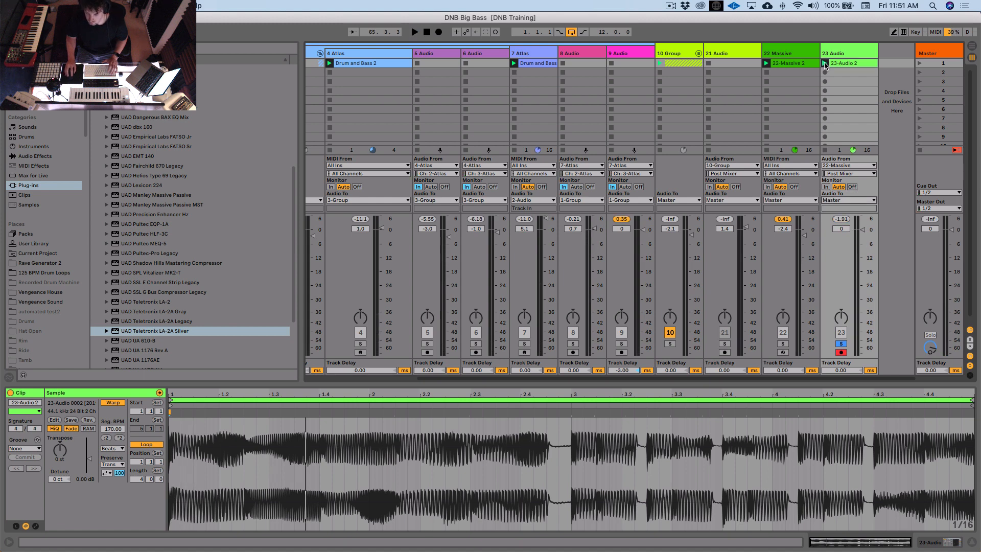
click(824, 64)
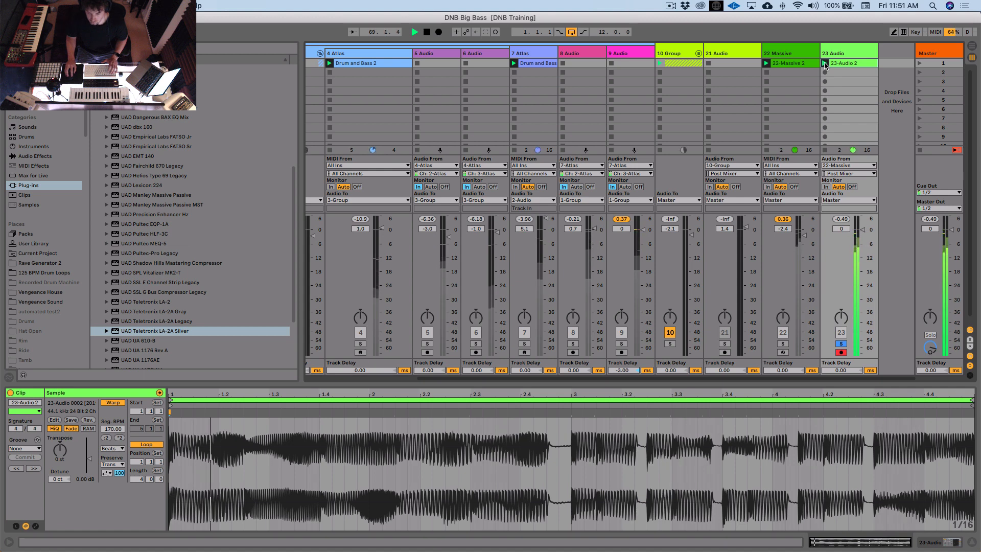
- Show track 23's sidechain Compressor and play the resampled bass with the drums while switching off track 22, then stop playback
click(842, 50)
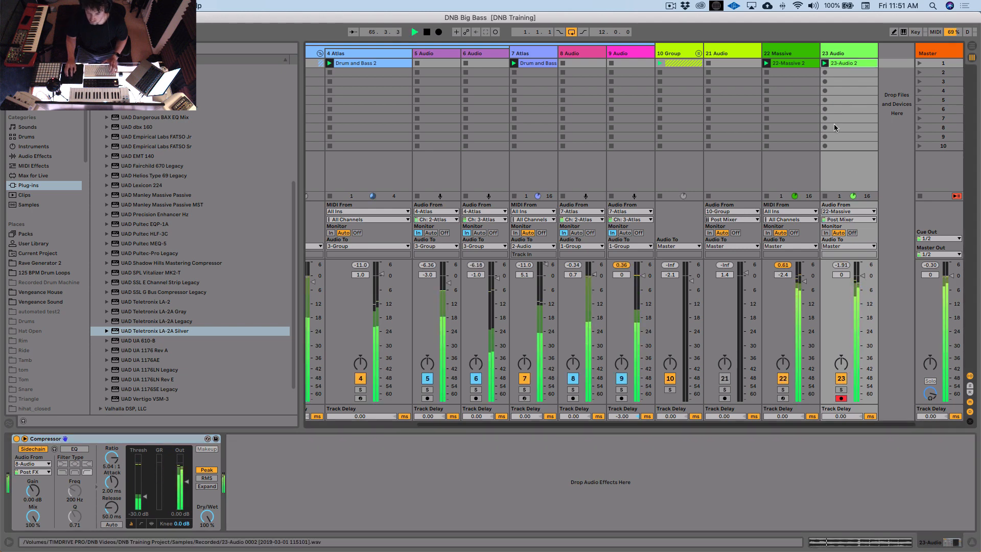
click(783, 381)
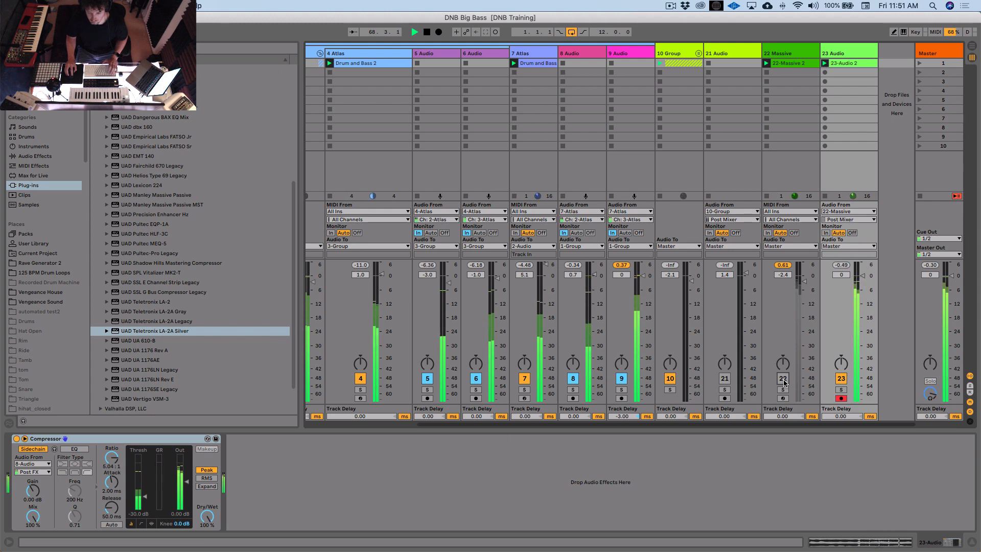
click(783, 379)
key(space)
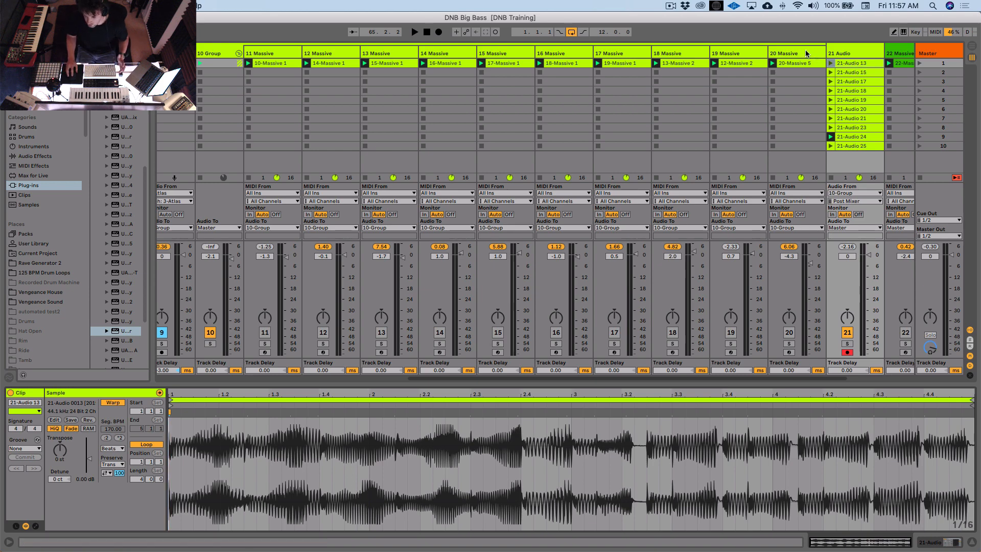
- Open the resampled bass clip 21-Audio 13 on track 21 and play it over the drums
double_click(734, 54)
click(851, 65)
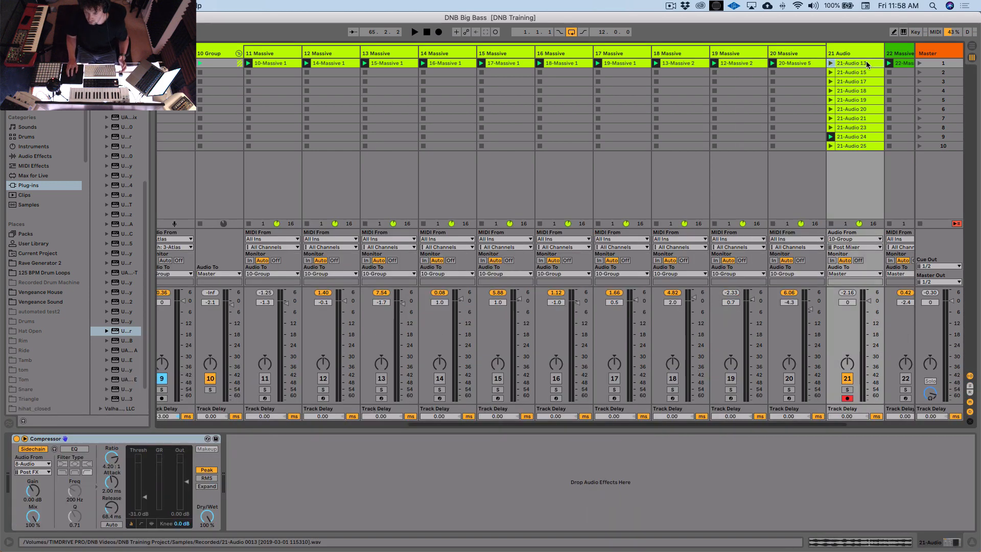
double_click(867, 65)
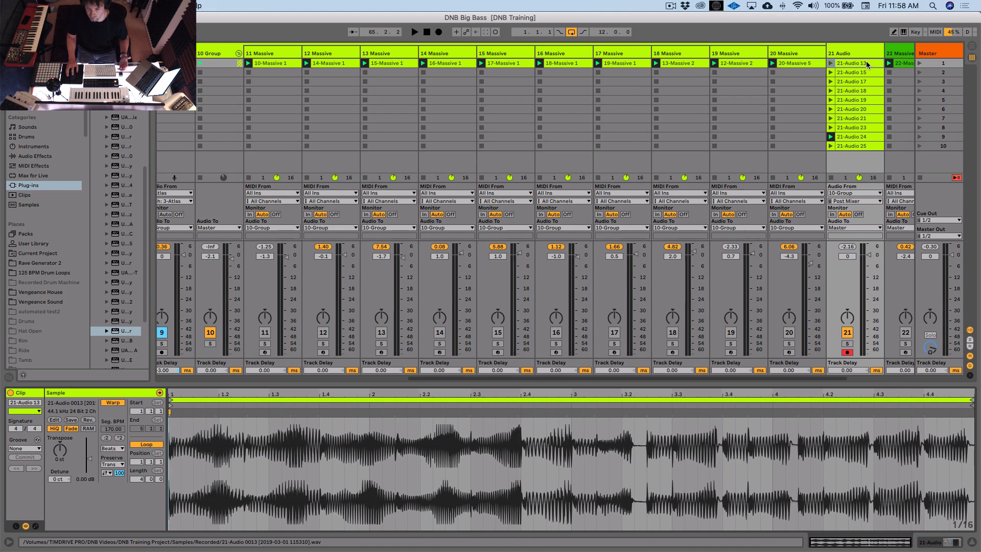
key(space)
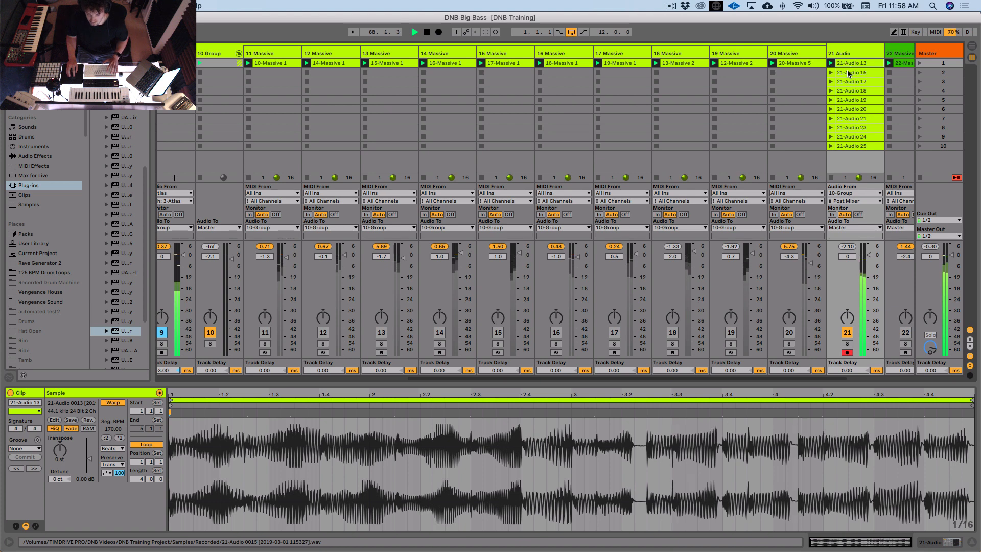
- Audition the track 21 clips from 21-Audio 15 through 21-Audio 25 in turn, raising the track's volume to 0.8 dB, and stop playback
click(850, 74)
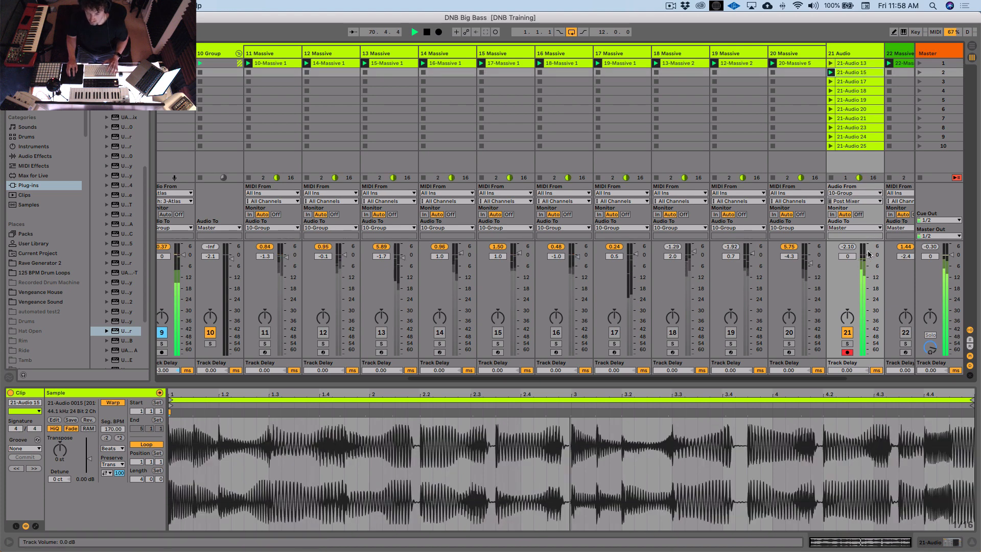
click(831, 82)
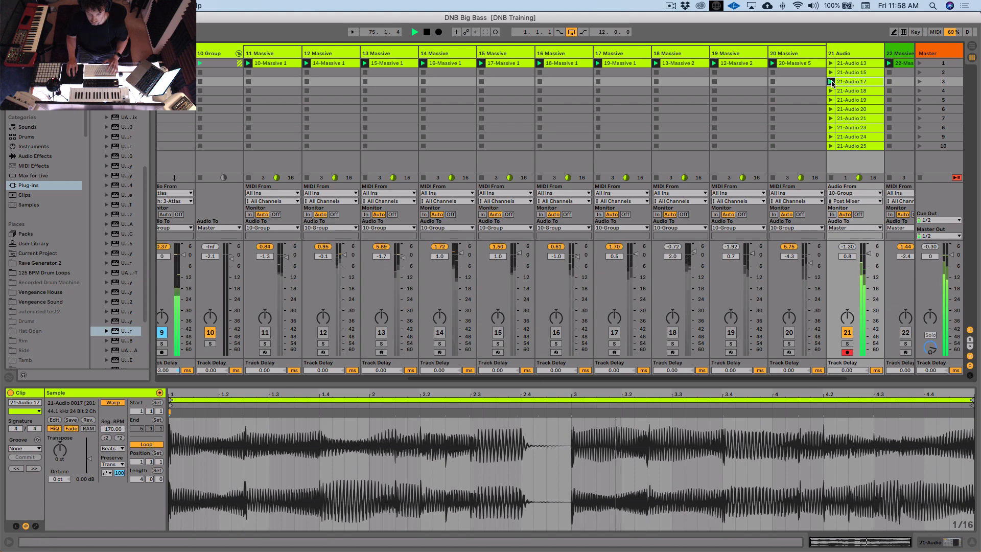
click(847, 92)
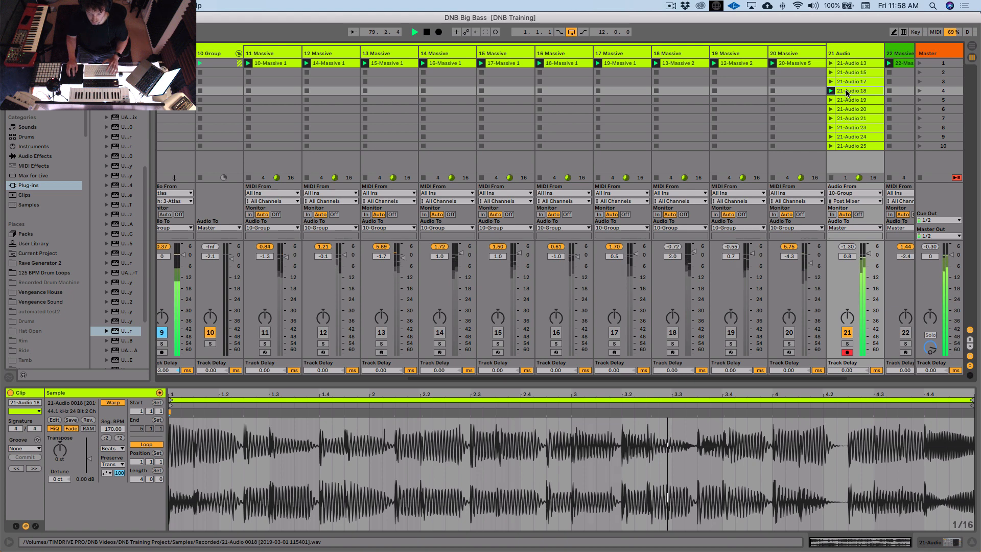
click(831, 100)
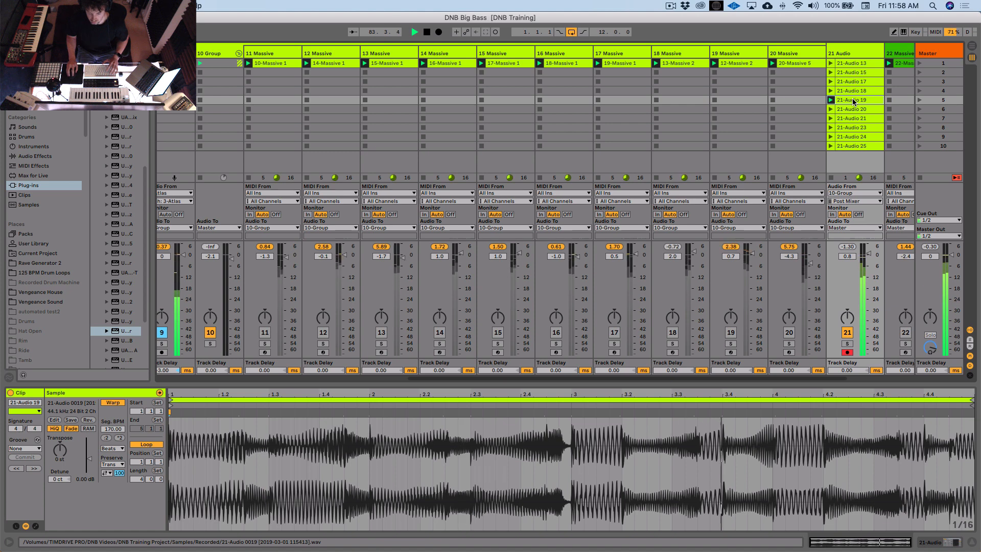
click(840, 110)
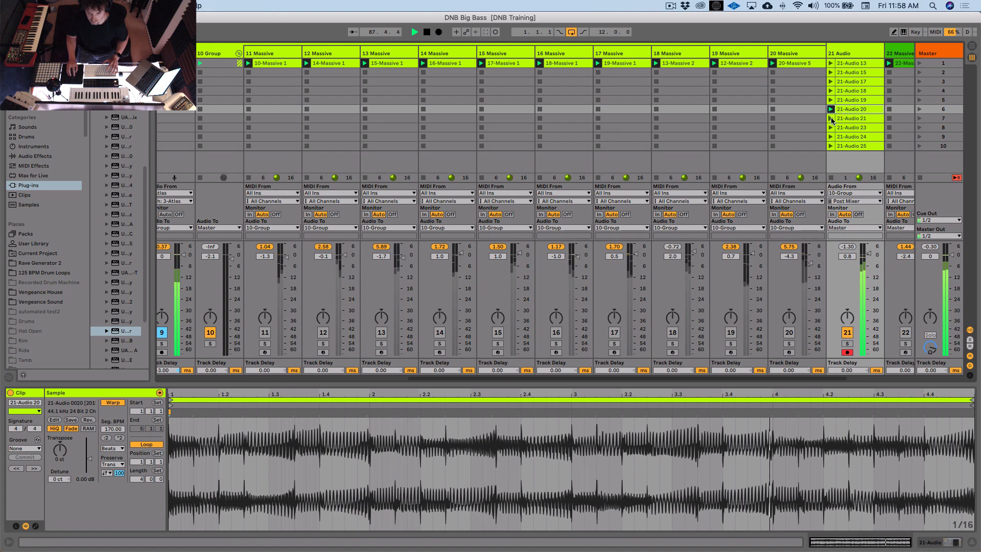
click(831, 119)
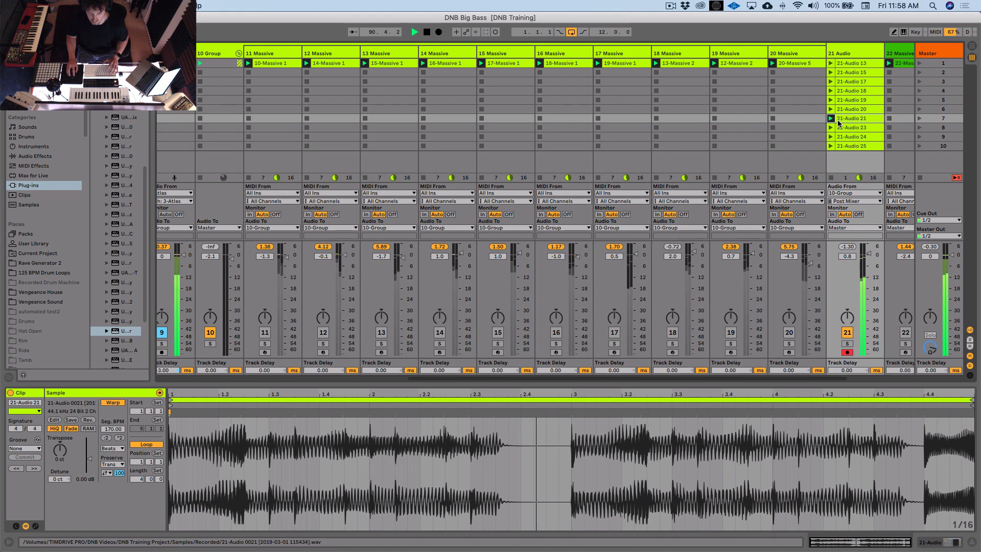
click(831, 128)
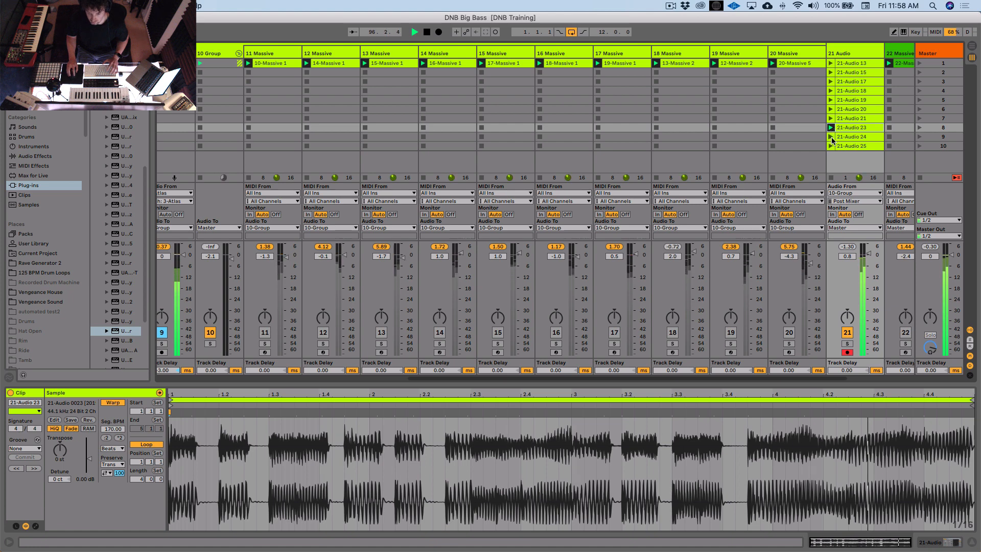
click(831, 137)
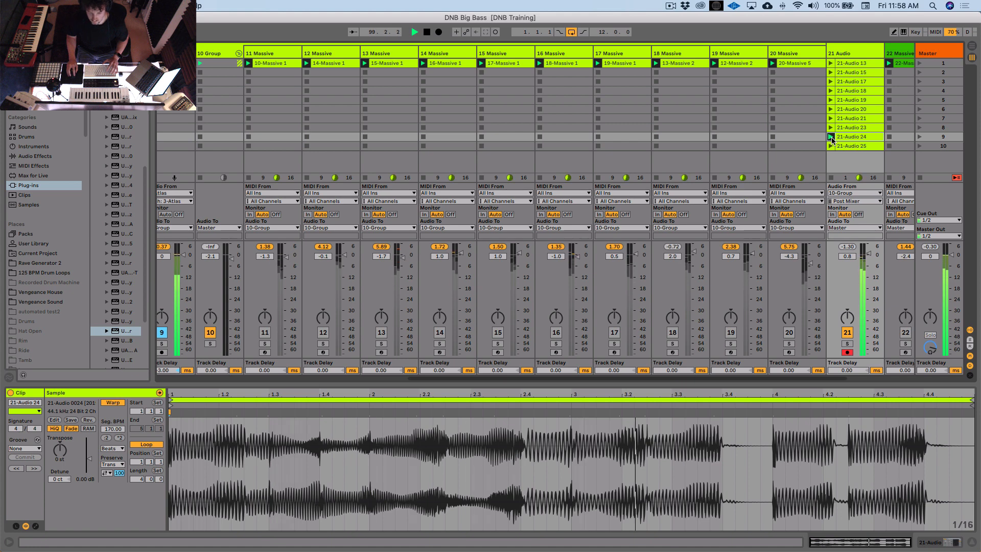
click(830, 146)
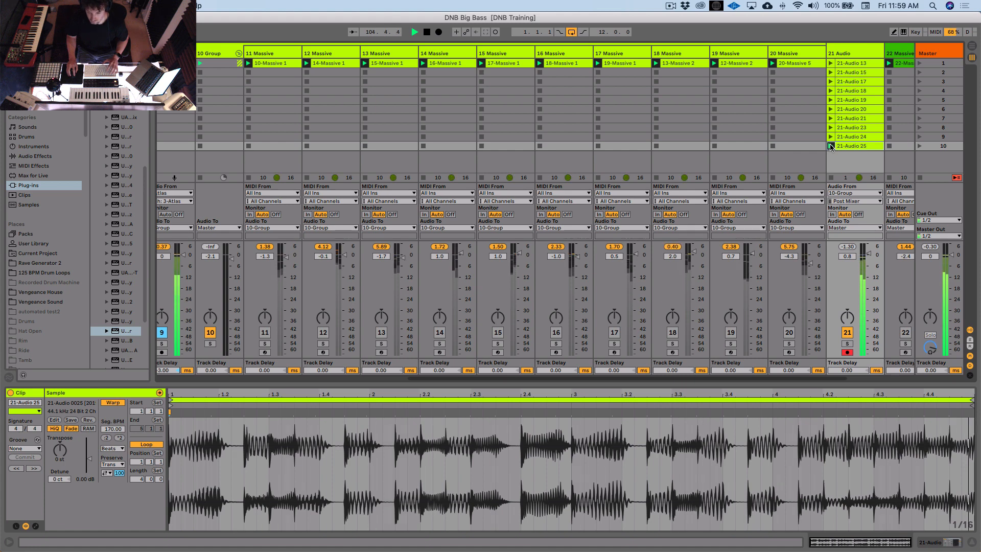
key(space)
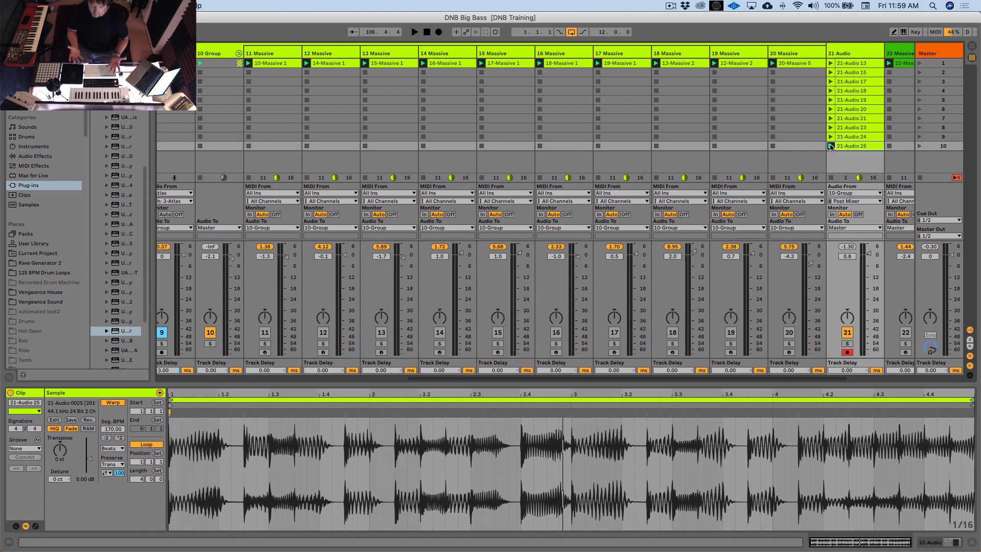